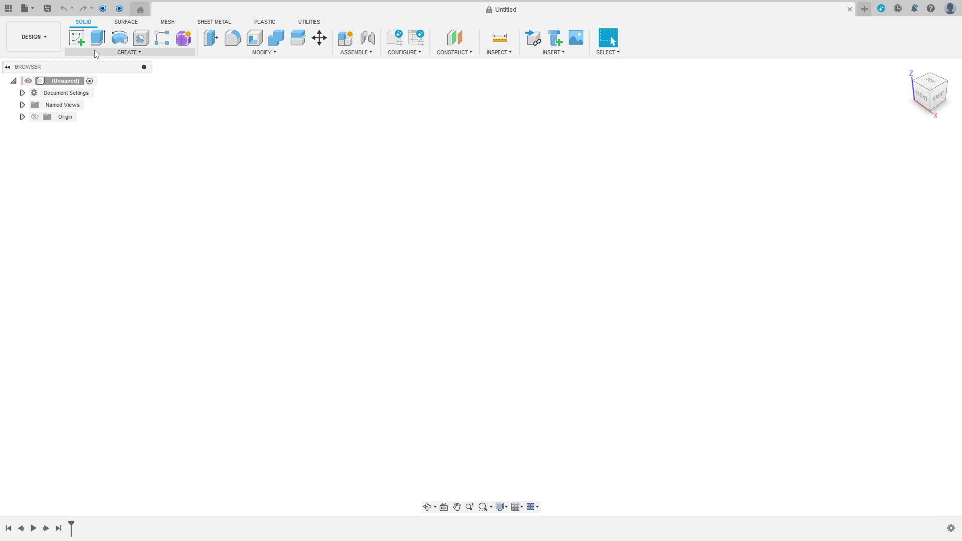
Sketch on the front plane a horizontal line about 86 mm long from the origin, continued by an upward tangent arc about 40 mm high
left_click(76, 37)
left_click(496, 282)
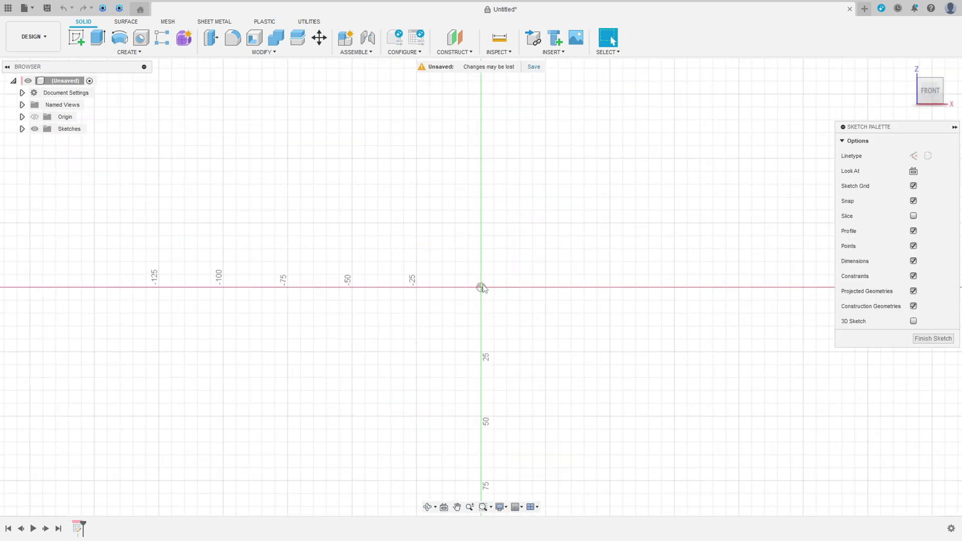
left_click(77, 37)
left_click(481, 287)
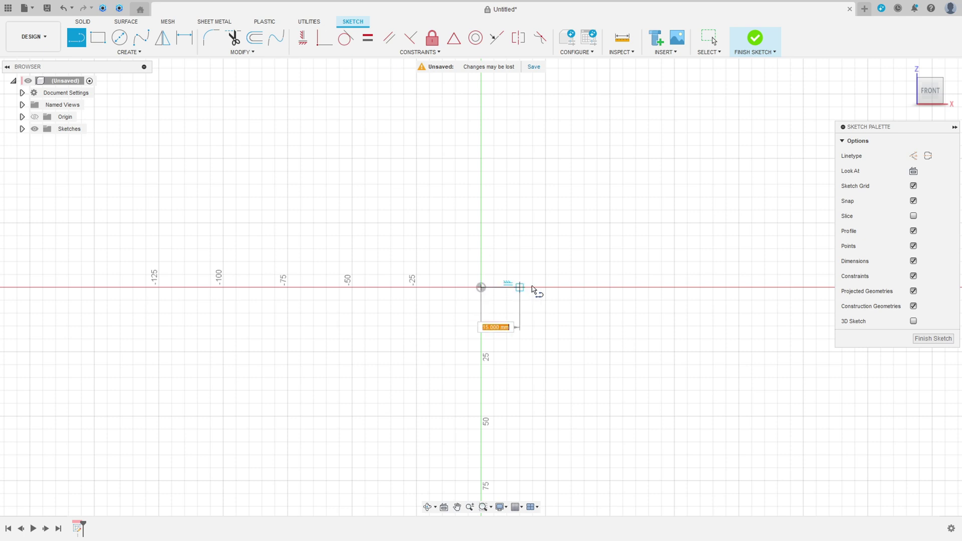
left_click(703, 287)
mouse_move(704, 287)
left_mouse_down()
mouse_move(752, 279)
mouse_move(816, 224)
mouse_move(804, 184)
left_mouse_up()
key("Escape")
middle_click_drag(765, 266, 540, 290)
Offset the line-and-arc chain 42.5 mm to its outer side and place the offset dimension at the origin end
left_click(255, 38)
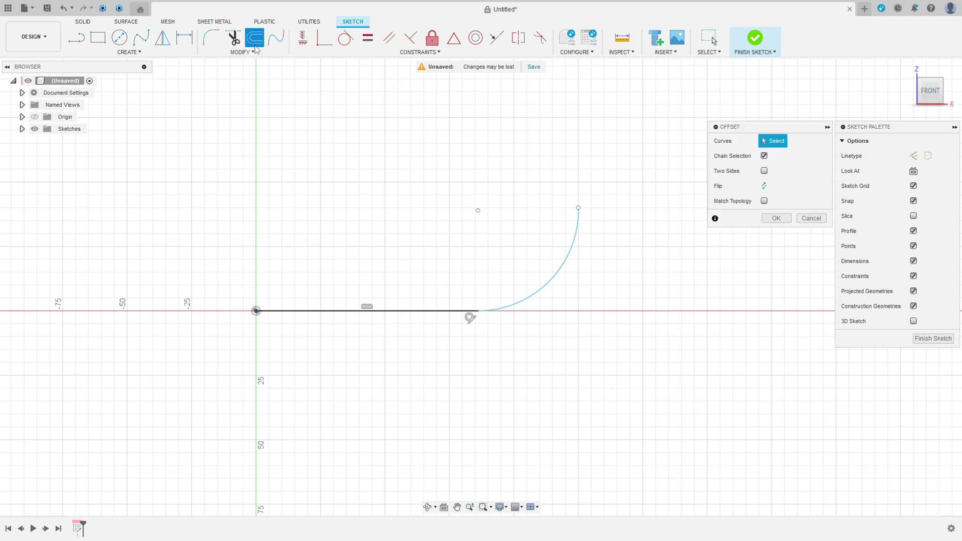
left_click(405, 311)
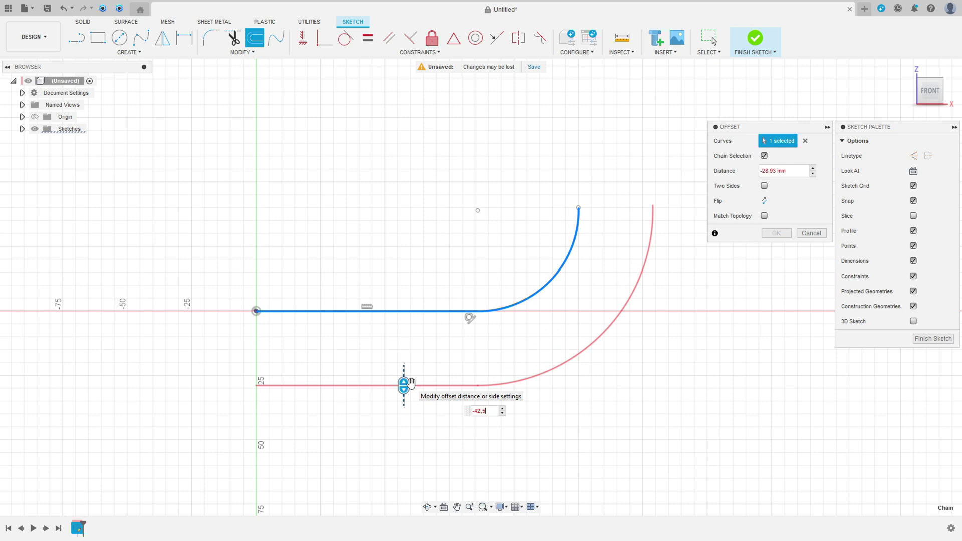
key("Return")
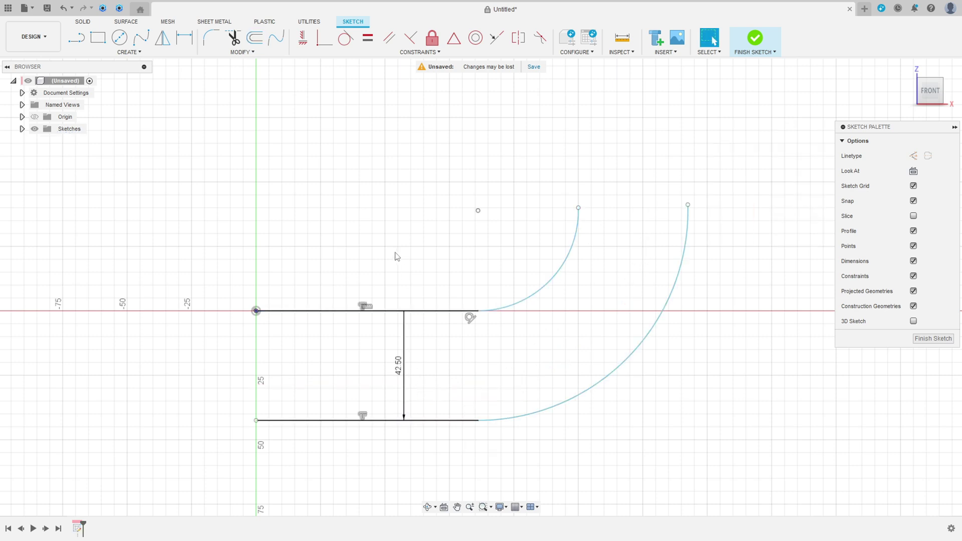
left_click_drag(401, 379, 250, 378)
Convert the outer offset line and arc to construction geometry
left_click(401, 421)
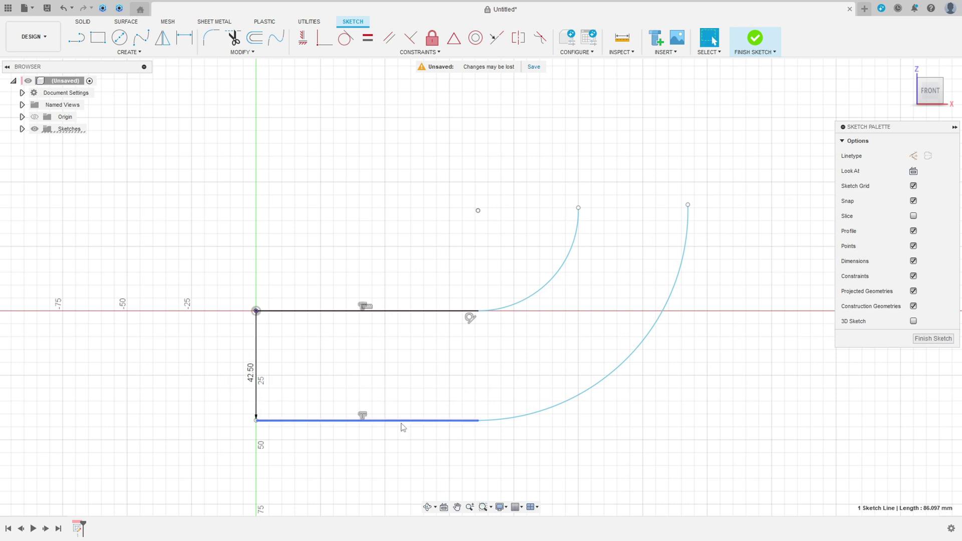
left_click(527, 415, "shift")
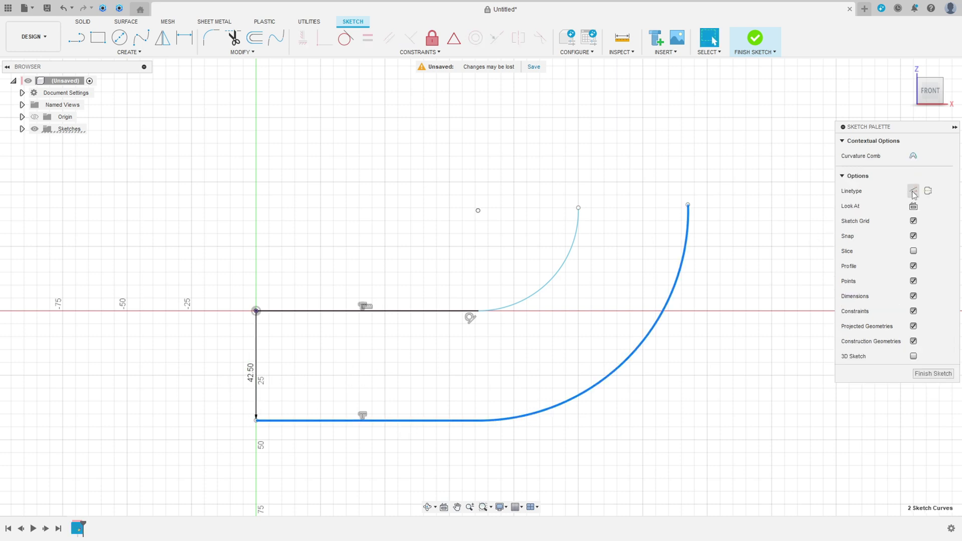
left_click(914, 194)
left_click(742, 300)
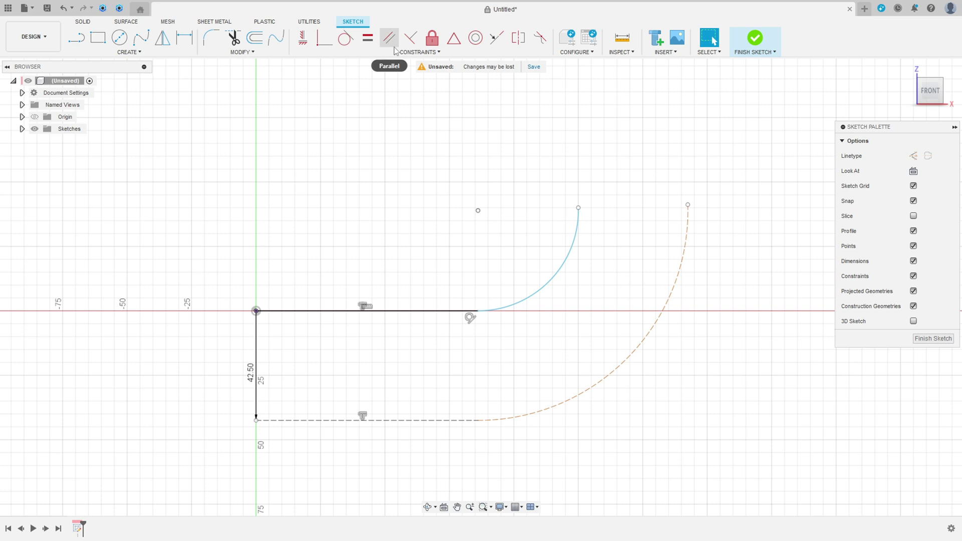
Constrain the arc center, the inner arc's end point and the outer arc's end point to be horizontally aligned
left_click(302, 38)
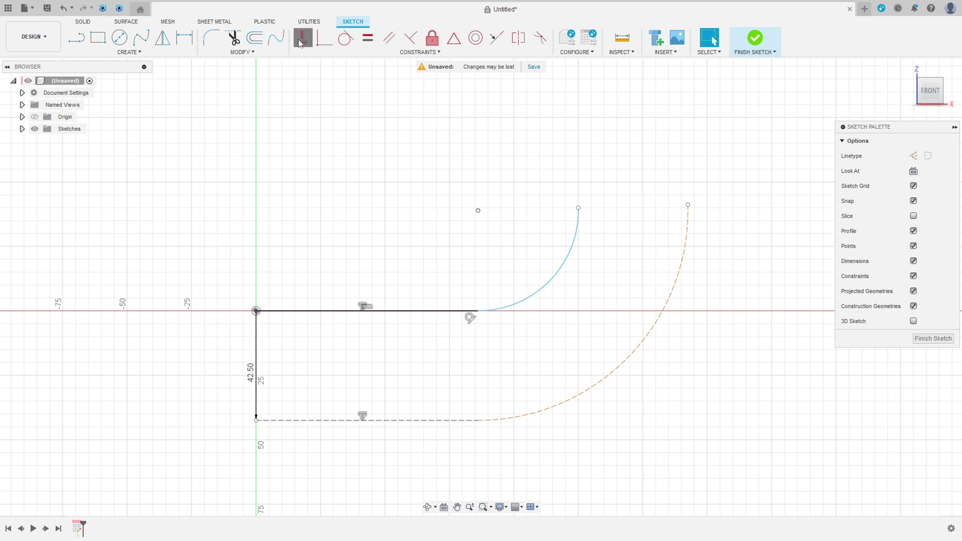
left_click(479, 211)
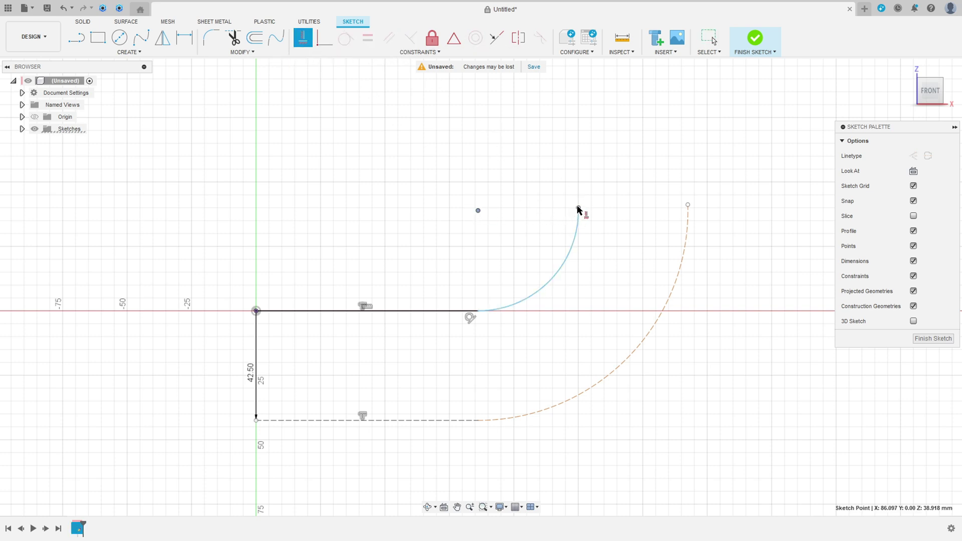
left_click(579, 208)
left_click(579, 209)
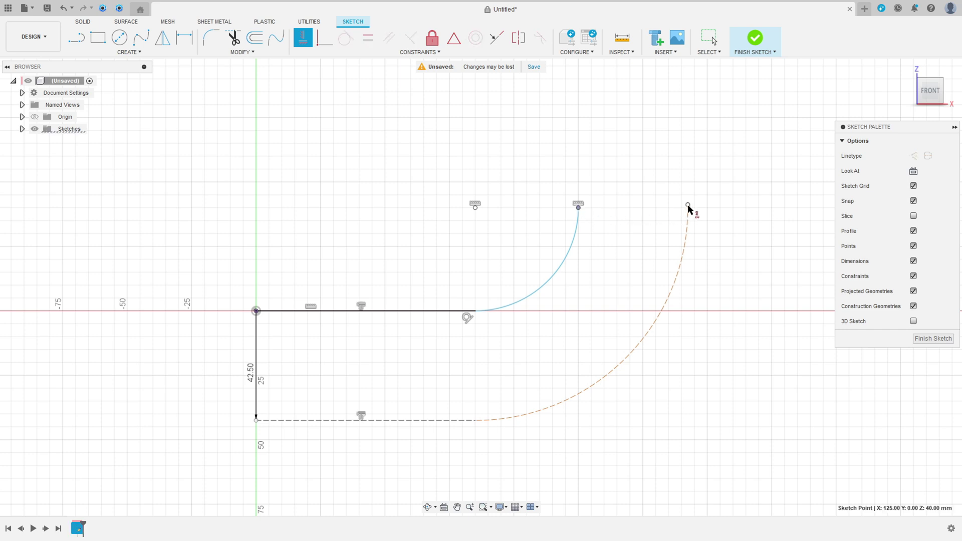
left_click(688, 206)
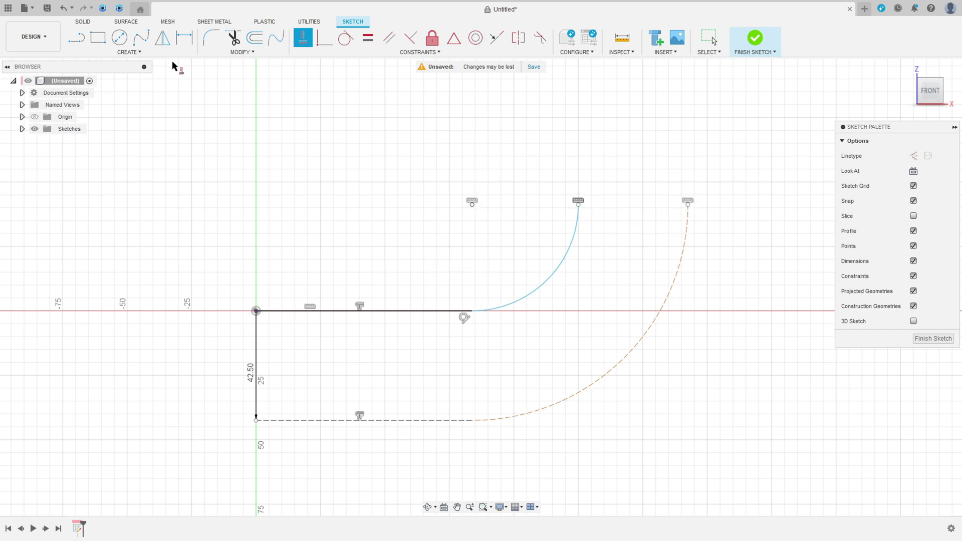
Dimension the inner arc's radius as 66 mm
left_click(184, 38)
left_click(555, 282)
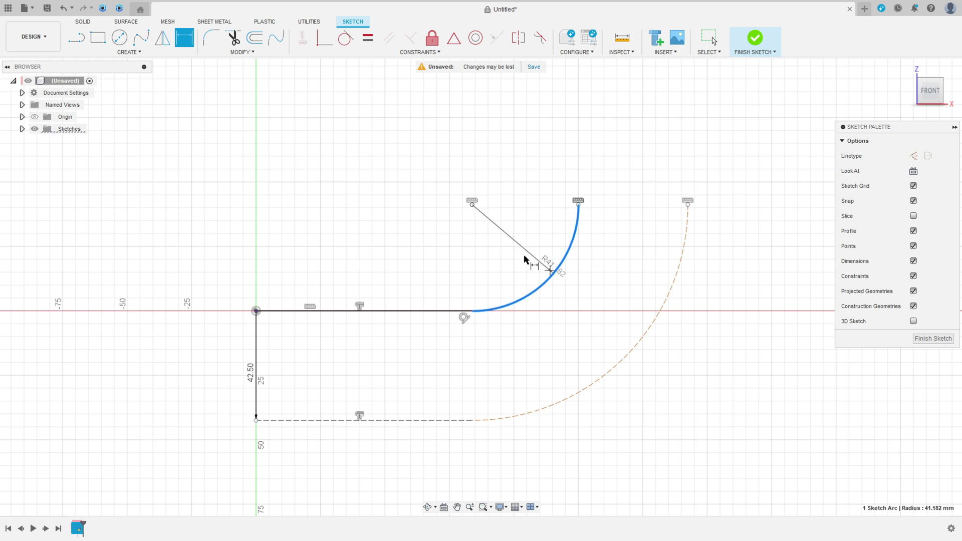
left_click(549, 265)
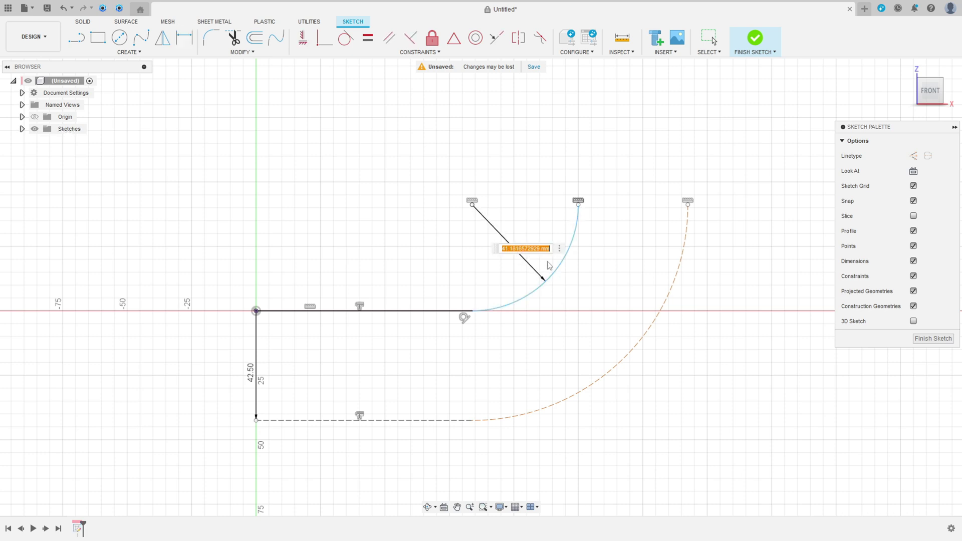
type("66")
key("Return")
Dimension the horizontal distance from the origin to the outer arc's end point as 230 mm and finish the sketch
scroll(546, 271, "down", 2)
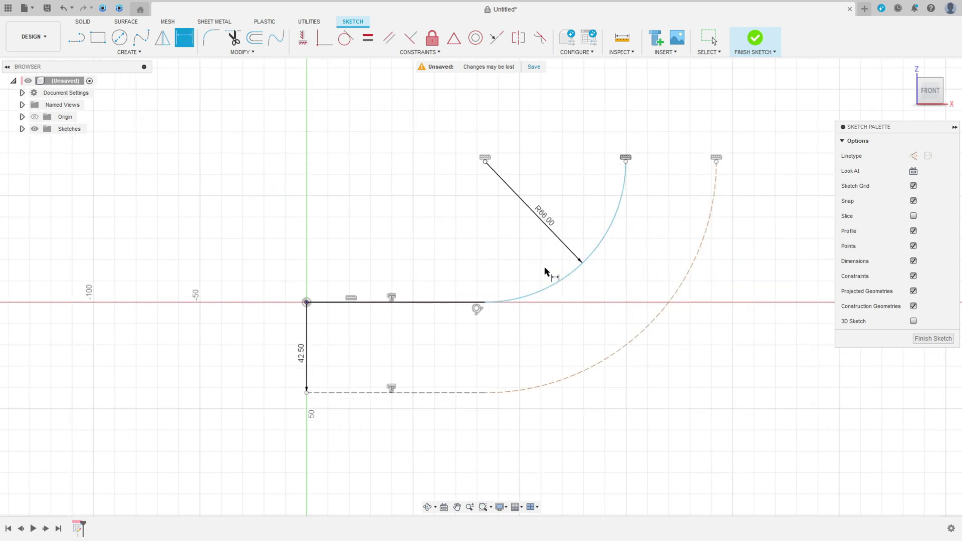
middle_click_drag(546, 271, 555, 312)
left_click(727, 203)
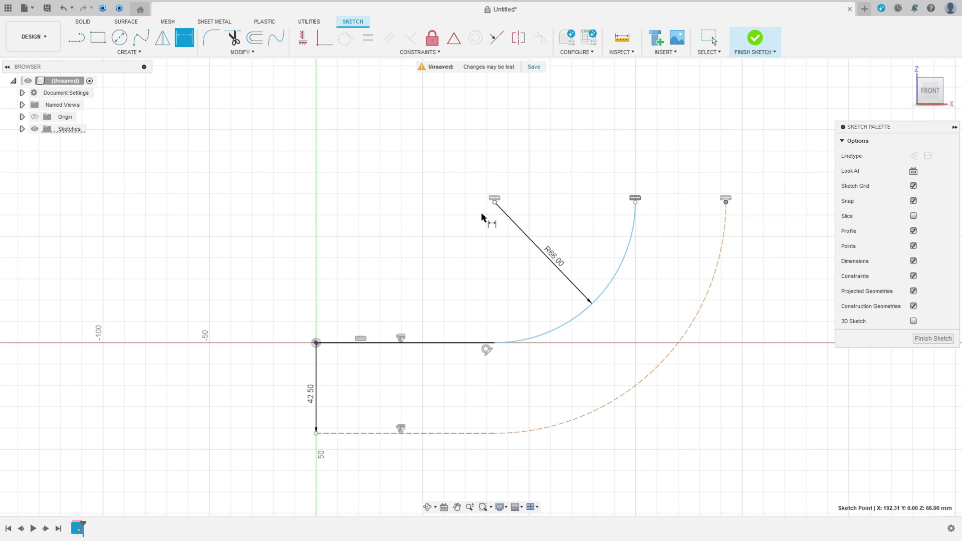
left_click(316, 343)
left_click(542, 107)
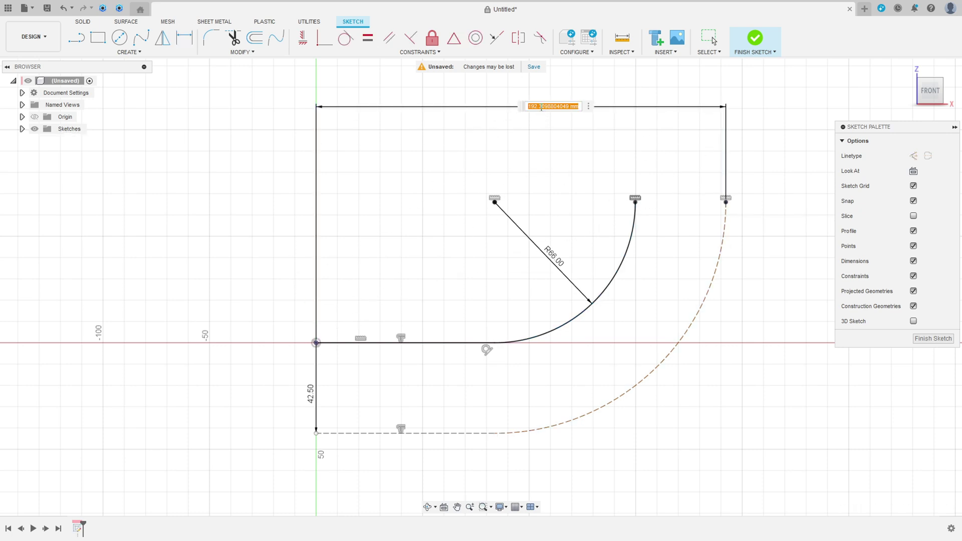
type("230")
key("Return")
scroll(542, 203, "down", 1)
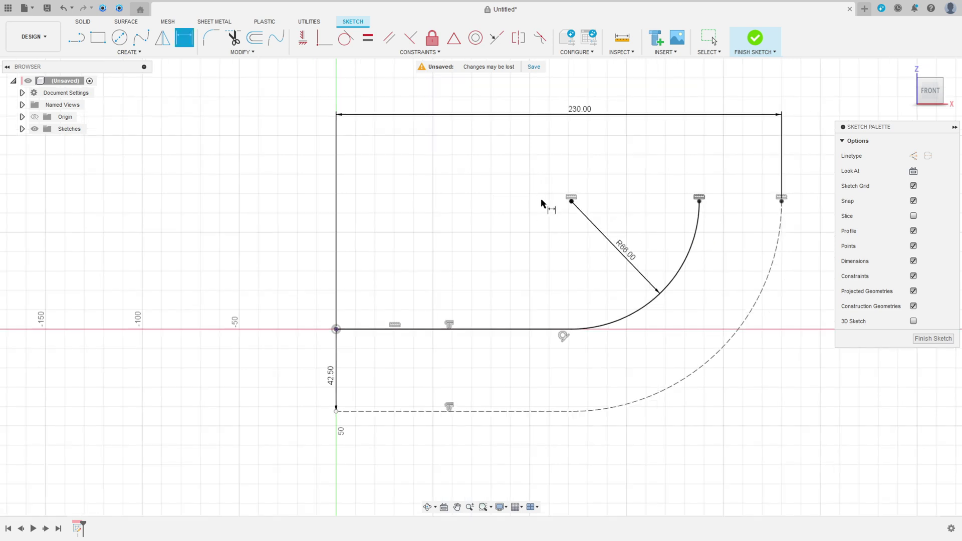
left_click(756, 39)
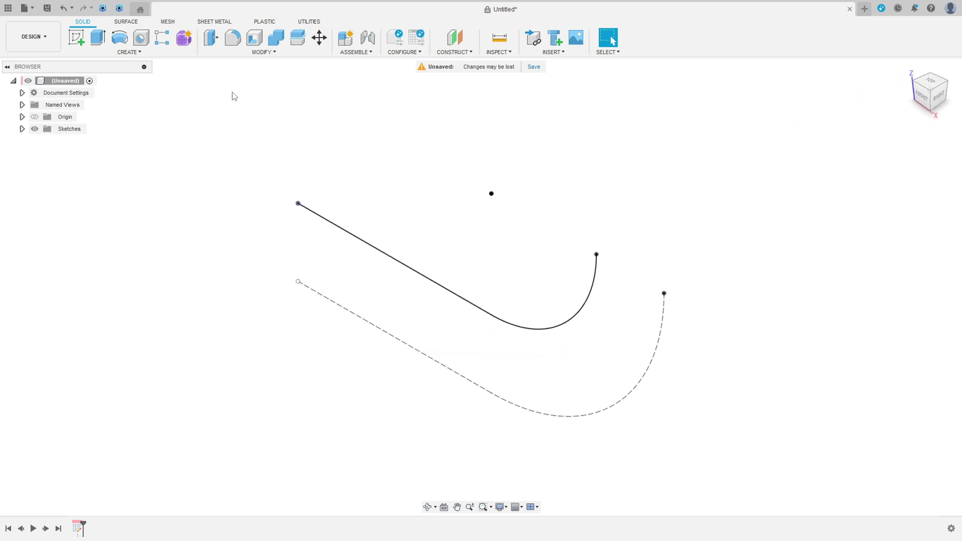
Create a solid circular pipe with an 85 mm section size along the line-and-arc path as a new body
left_click(136, 52)
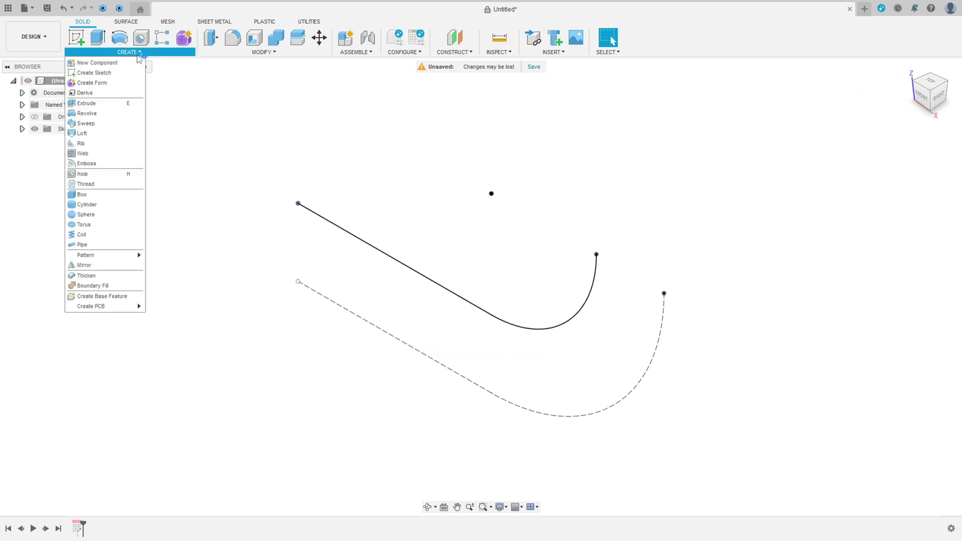
left_click(99, 246)
left_click(361, 239)
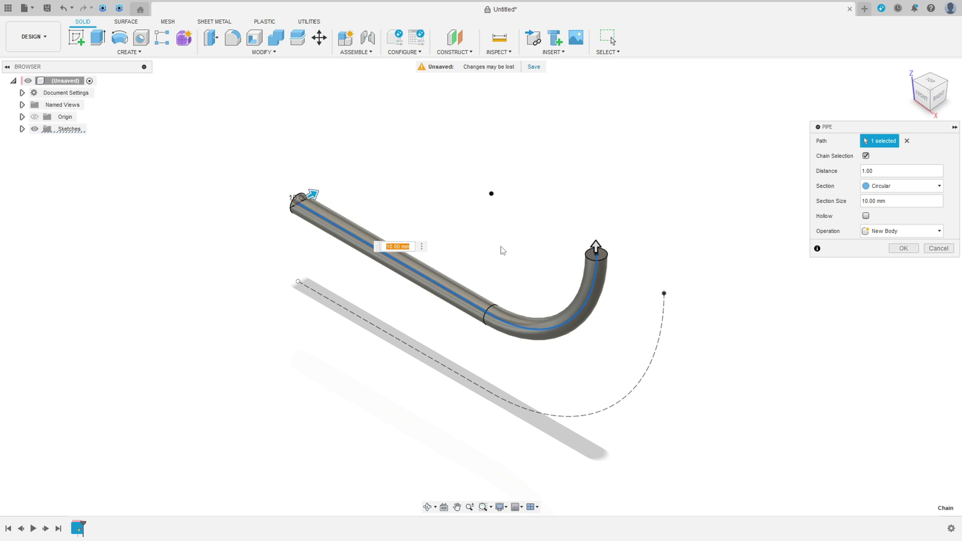
left_click(893, 201)
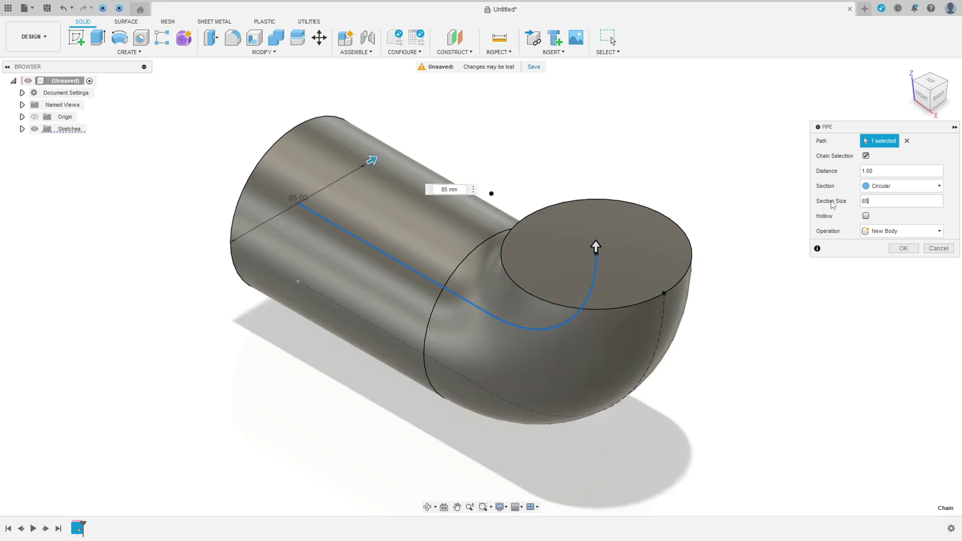
left_click(902, 249)
Shell the pipe with a 9 mm inside thickness, leaving both end faces open
middle_click_drag(850, 252, 867, 106, "shift")
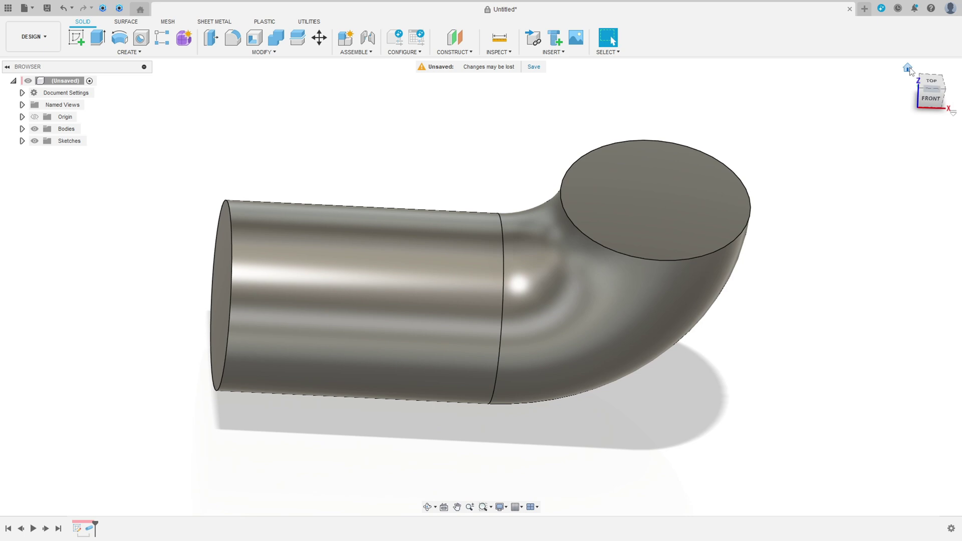
left_click(909, 70)
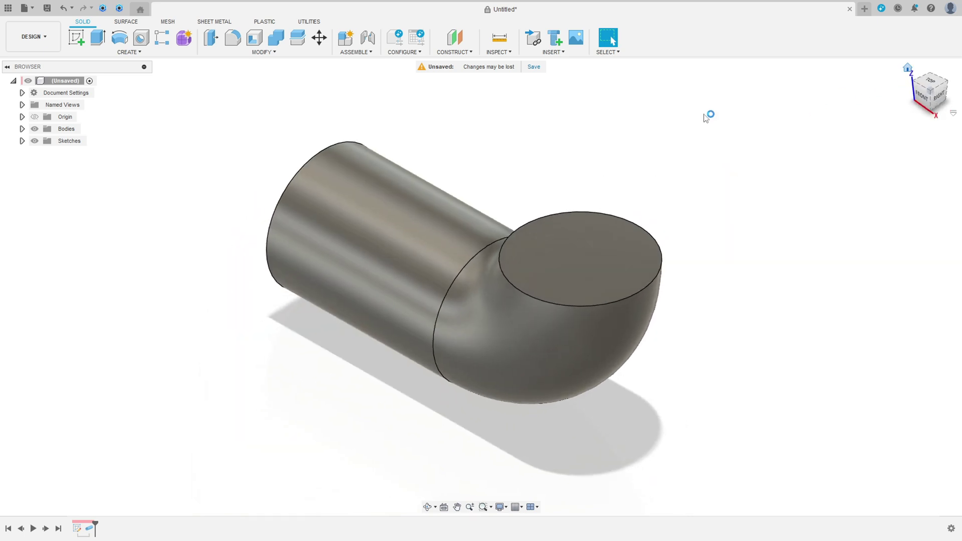
left_click(254, 39)
left_click(521, 249)
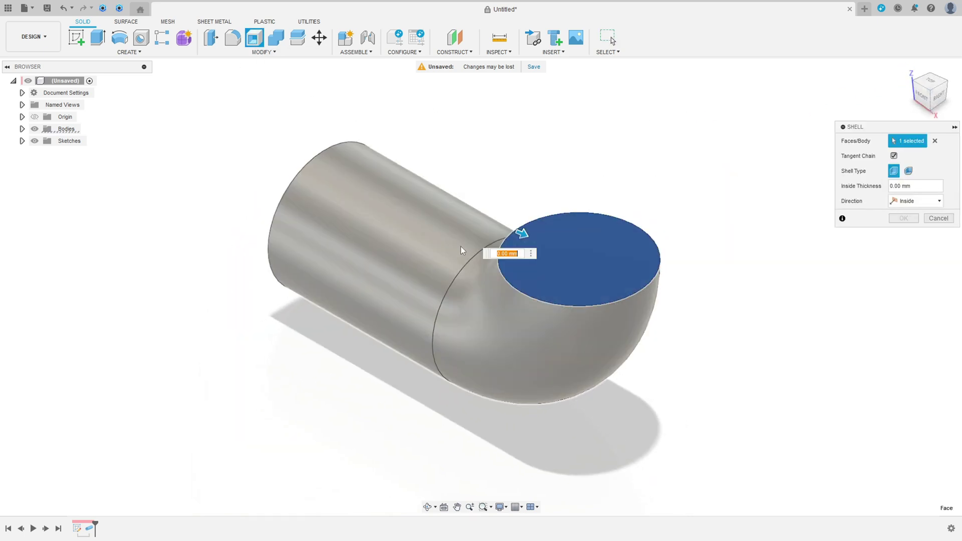
middle_click_drag(522, 249, 399, 391, "shift")
left_click(399, 393)
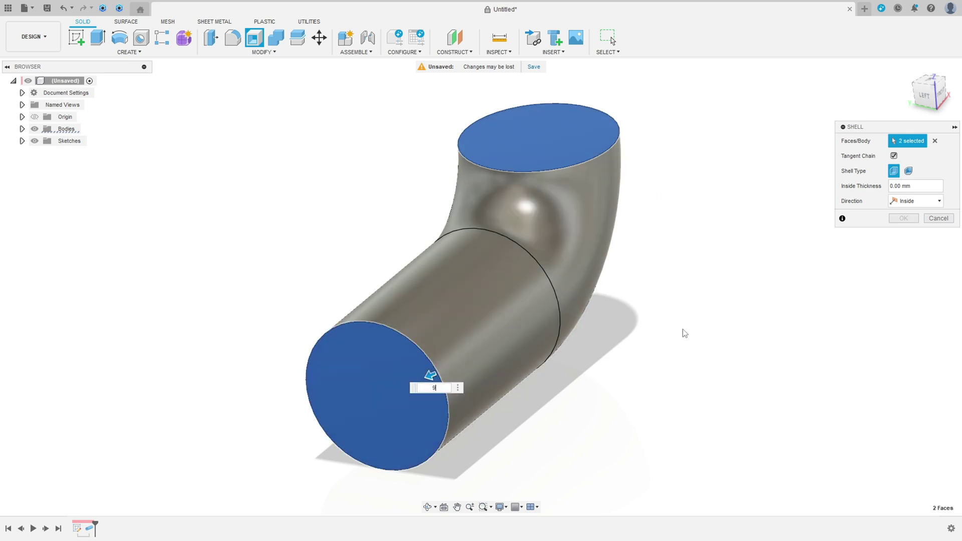
type("9")
key("Return")
key("Return")
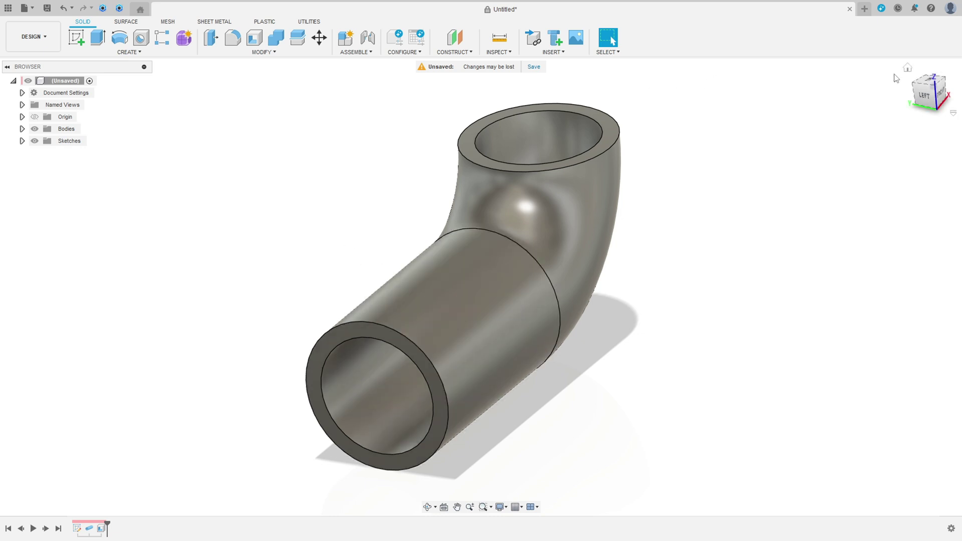
Start a new sketch on the front plane through the pipe's centerline
left_click(906, 68)
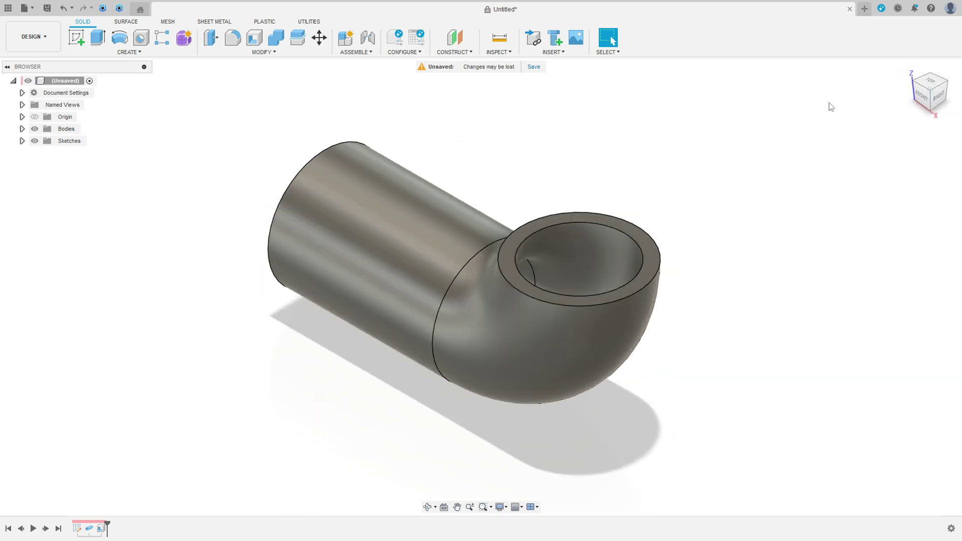
left_click(129, 52)
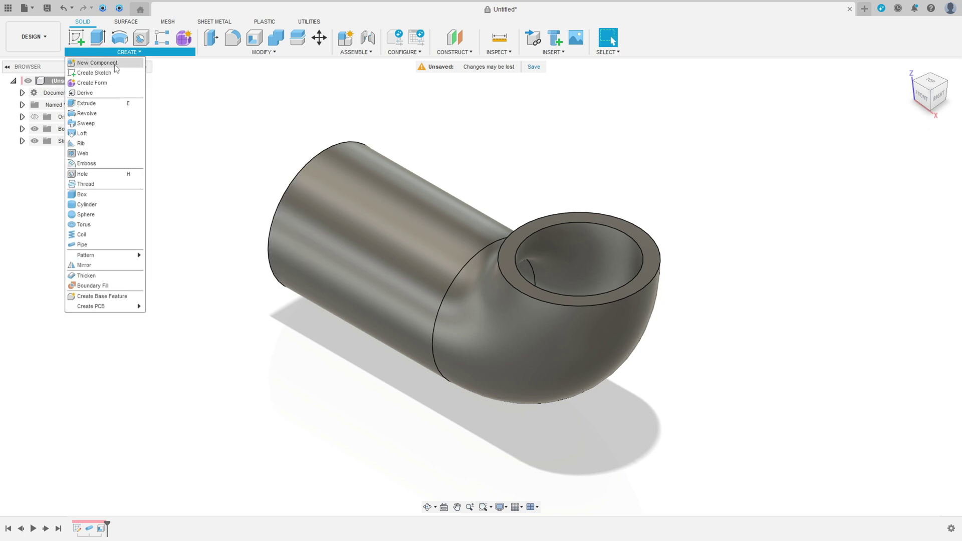
left_click(71, 40)
left_click(351, 200)
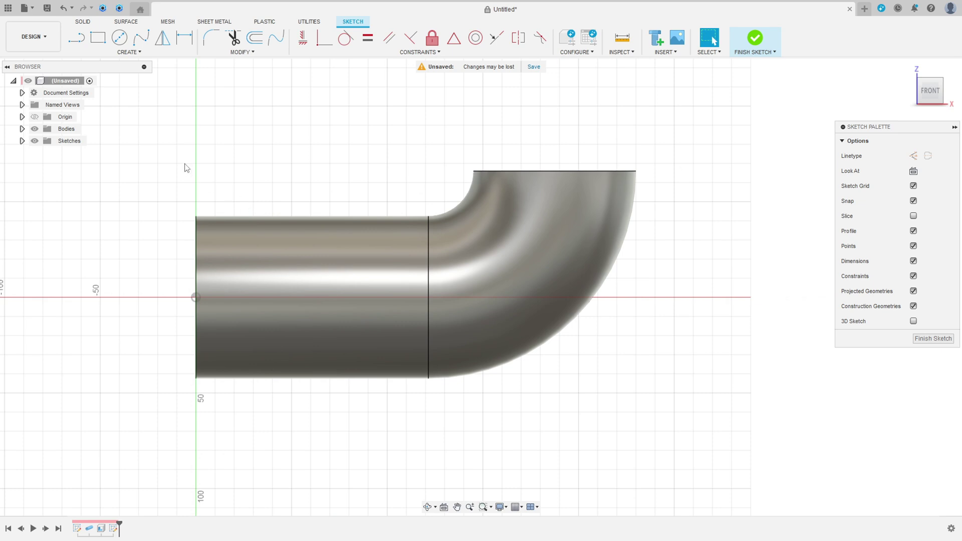
Project the first sketch's straight line and connecting arc into the current sketch with the bodies hidden, and hide the first sketch
left_click(140, 52)
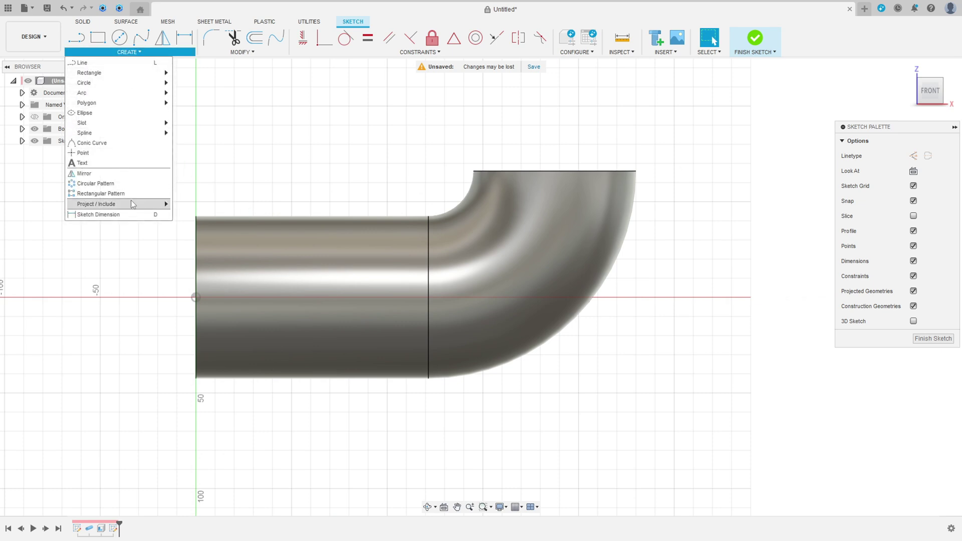
mouse_move(142, 204)
left_click(188, 204)
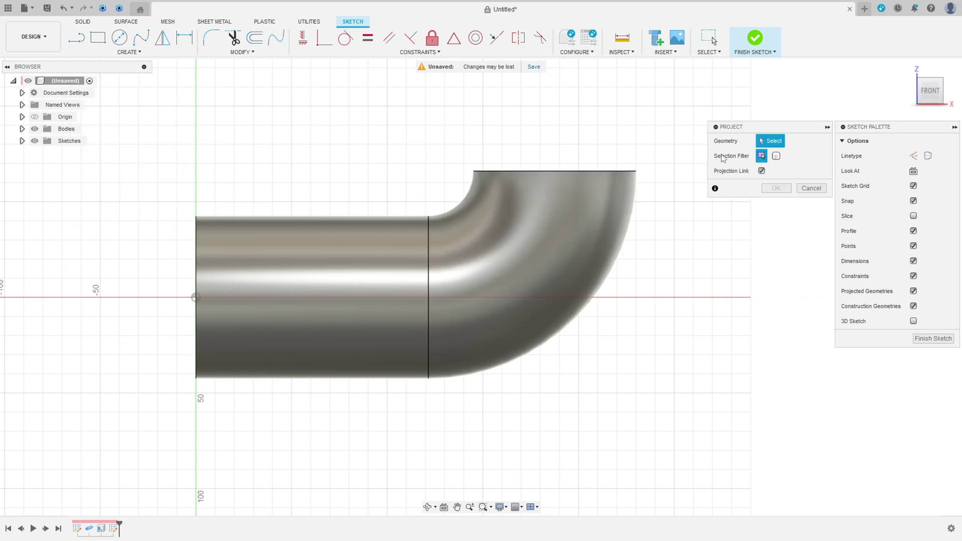
left_click(22, 141)
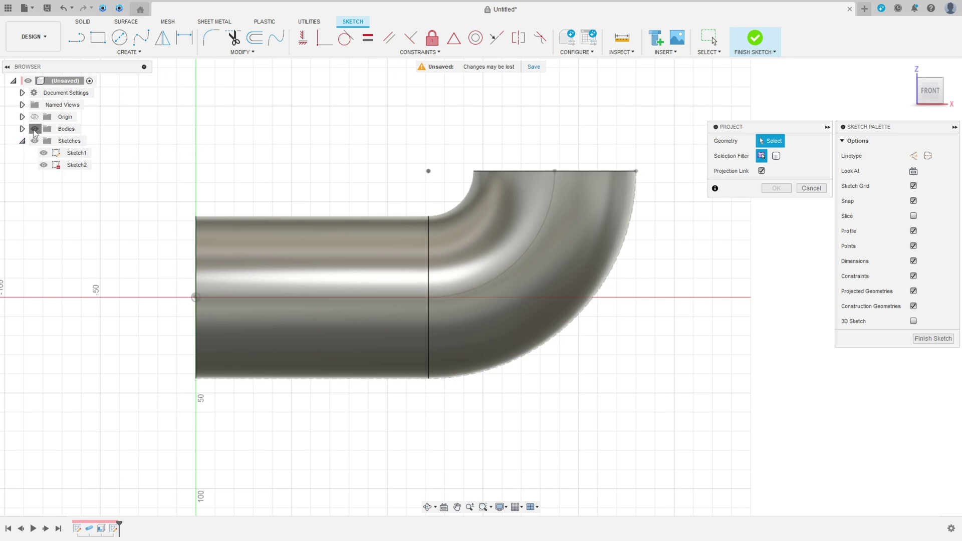
left_click(35, 129)
left_click(251, 297)
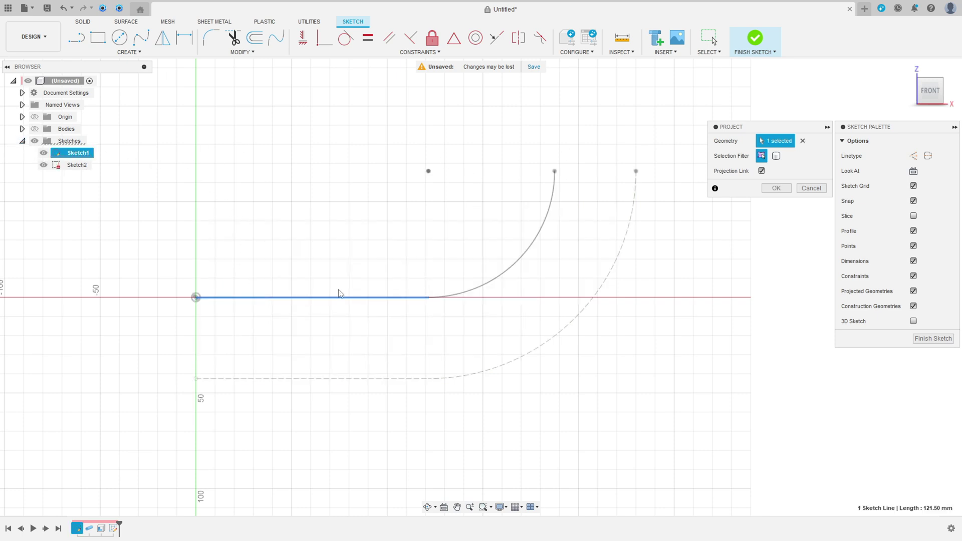
left_click(482, 289)
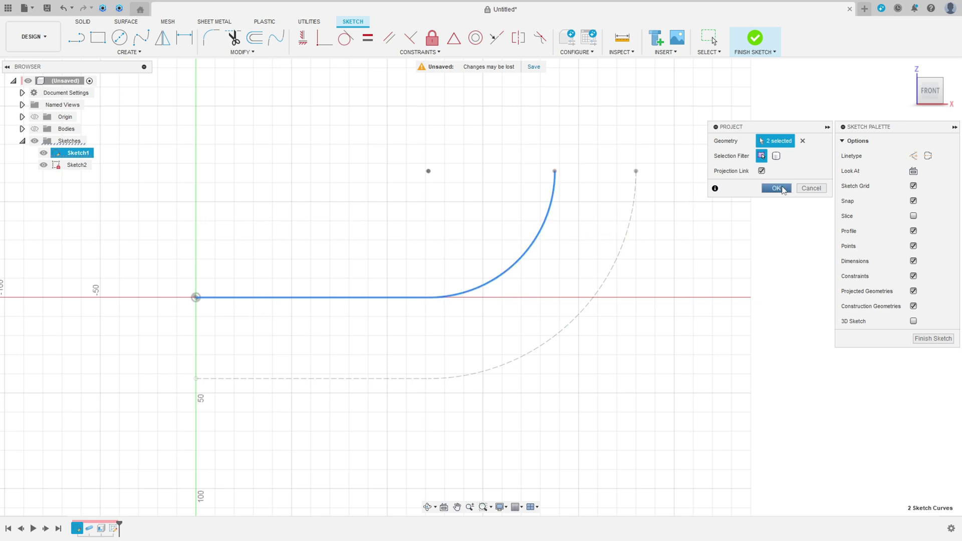
left_click(776, 188)
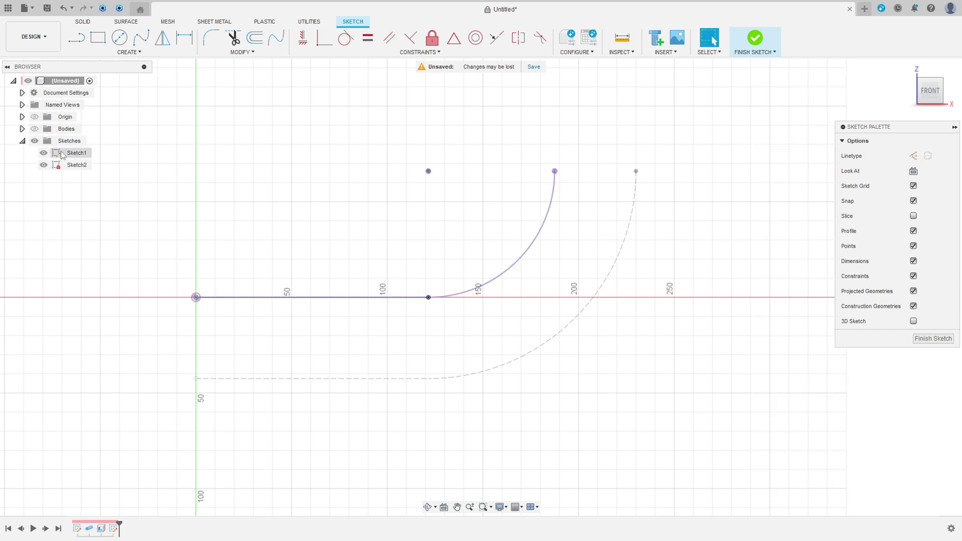
left_click(44, 153)
left_click(44, 153)
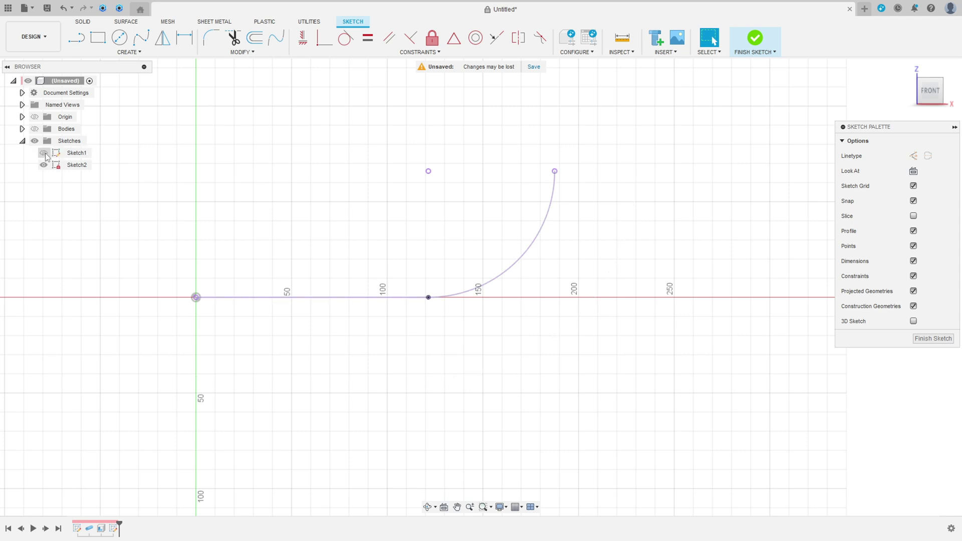
Show the bodies and project the whole pipe body's outline into the sketch using the Bodies selection filter
left_click(30, 129)
left_click(129, 52)
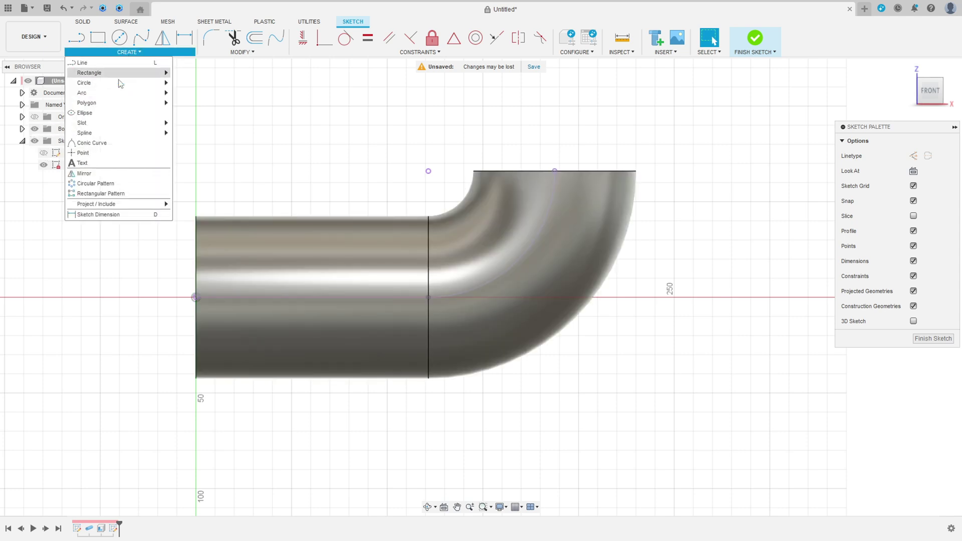
mouse_move(114, 207)
left_click(191, 204)
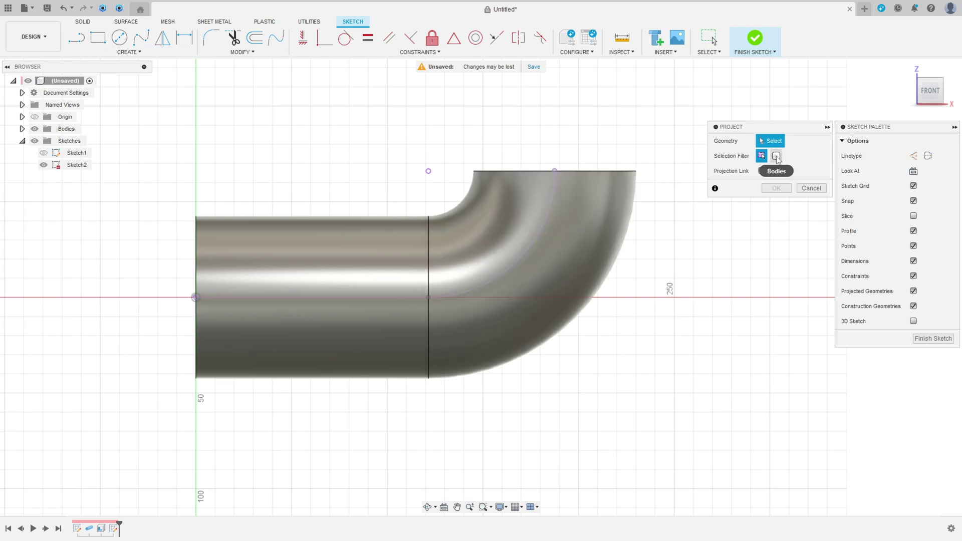
left_click(507, 220)
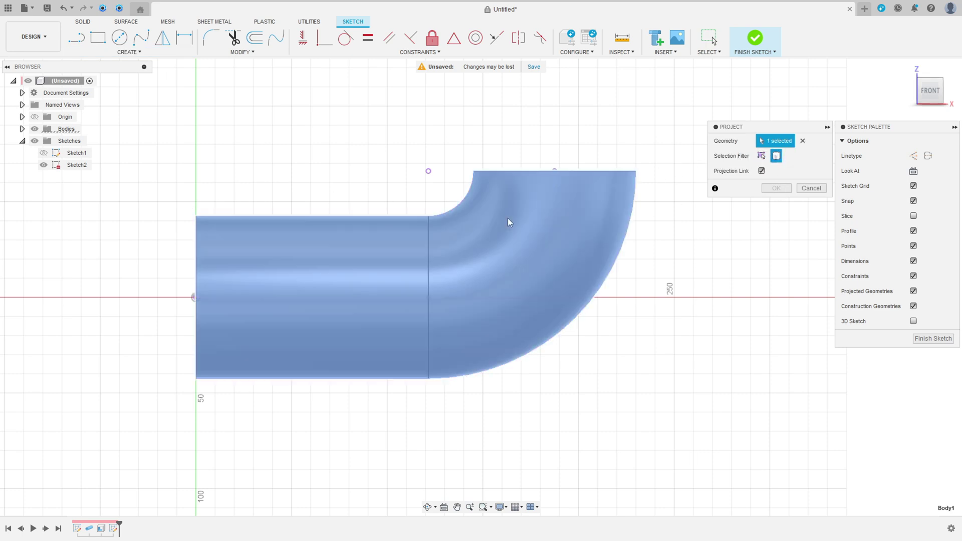
left_click(776, 189)
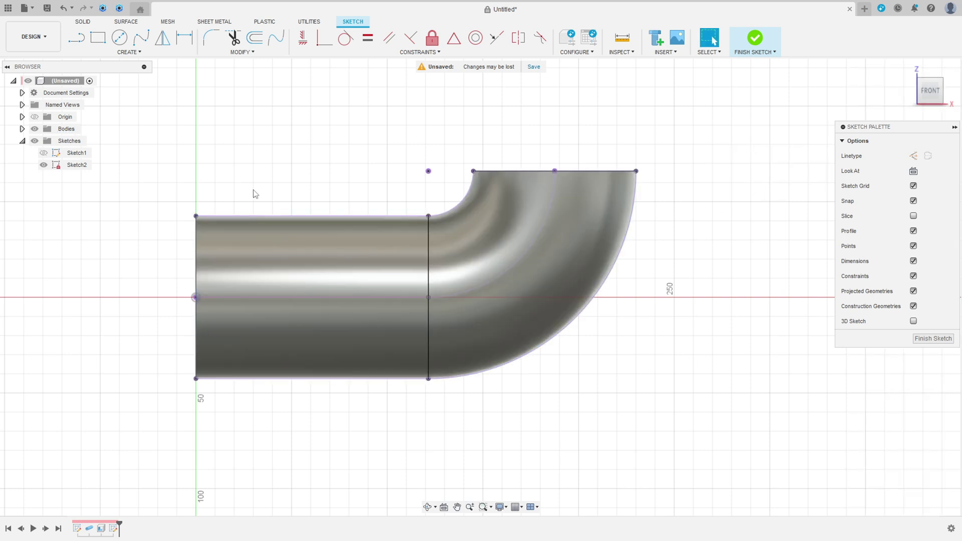
Hide the bodies and draw a vertical line from the pipe's upper edge to the centerline, about 35 mm from the straight end
left_click(34, 129)
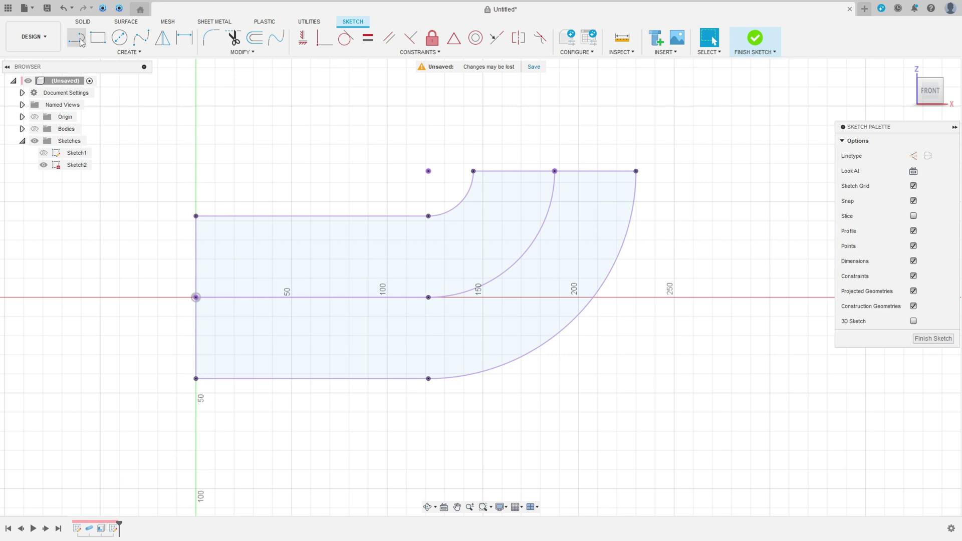
key("l")
left_click(264, 216)
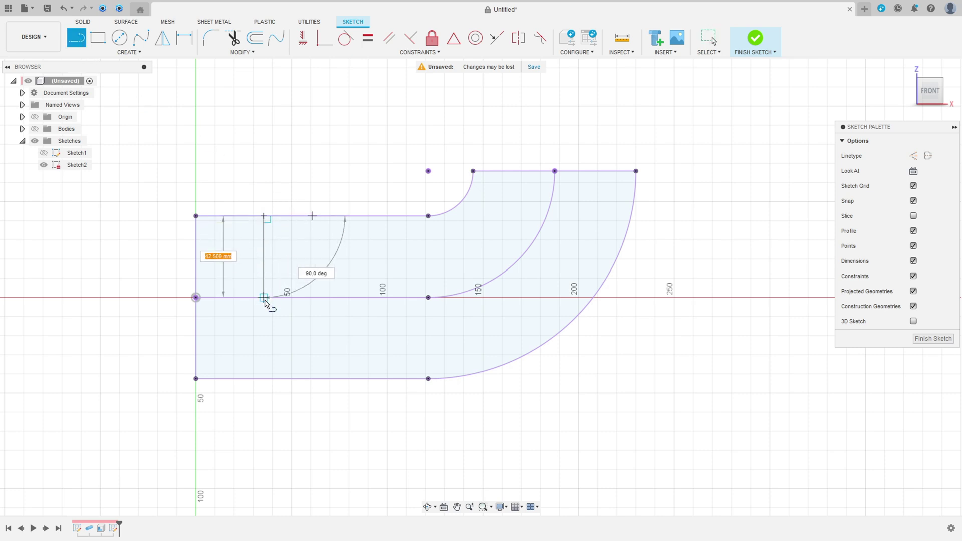
left_click(264, 297)
key("Escape")
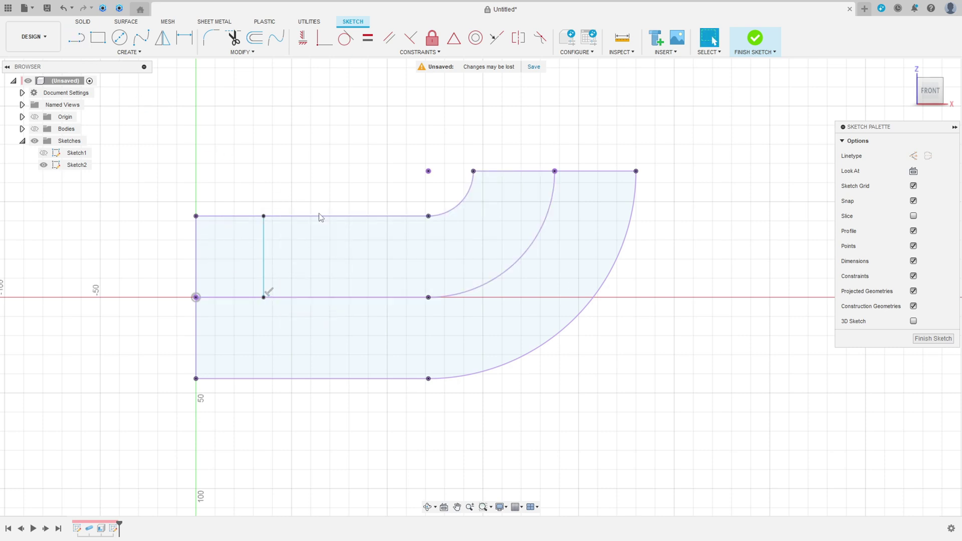
Dimension the distance between the vertical line and the pipe's straight end as 55 mm and finish the sketch
left_click(183, 40)
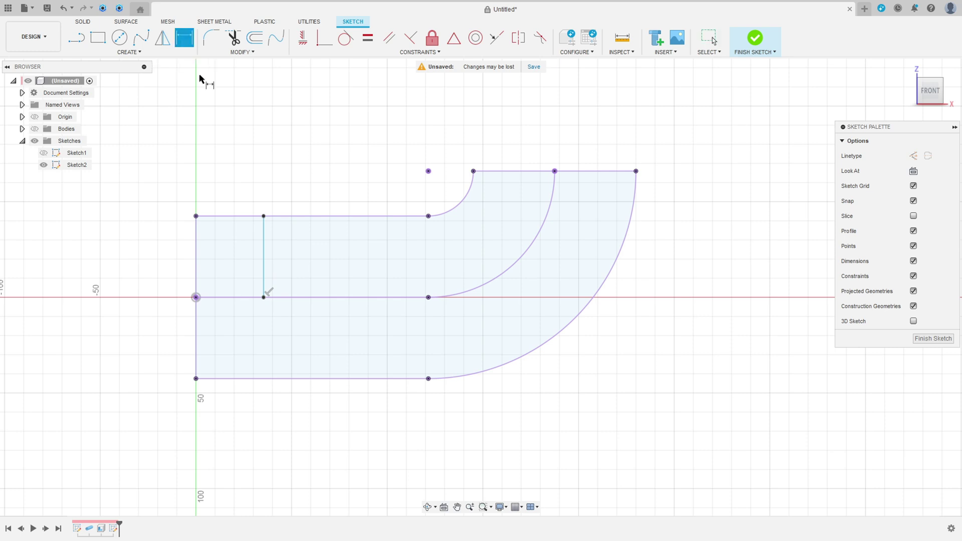
left_click(264, 257)
left_click(197, 257)
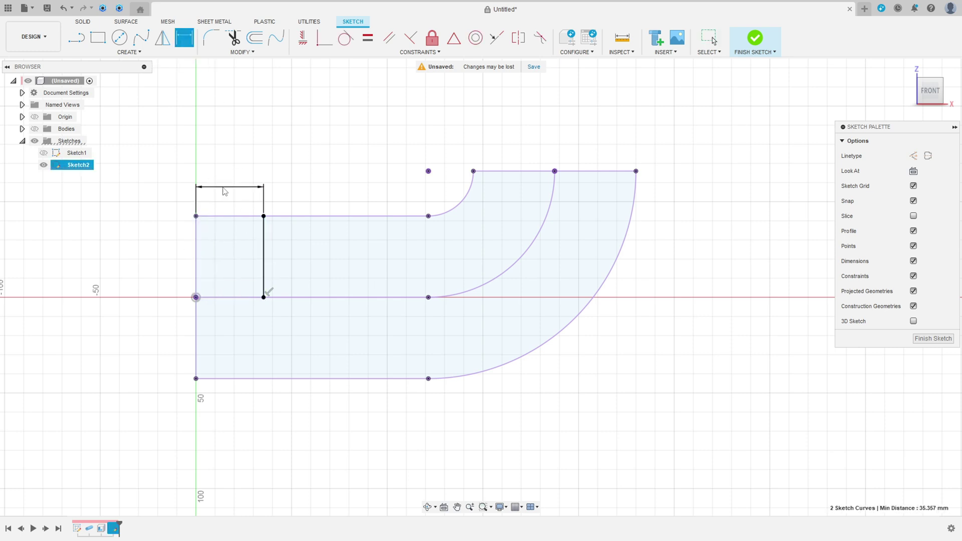
left_click(224, 187)
type("55")
key("Return")
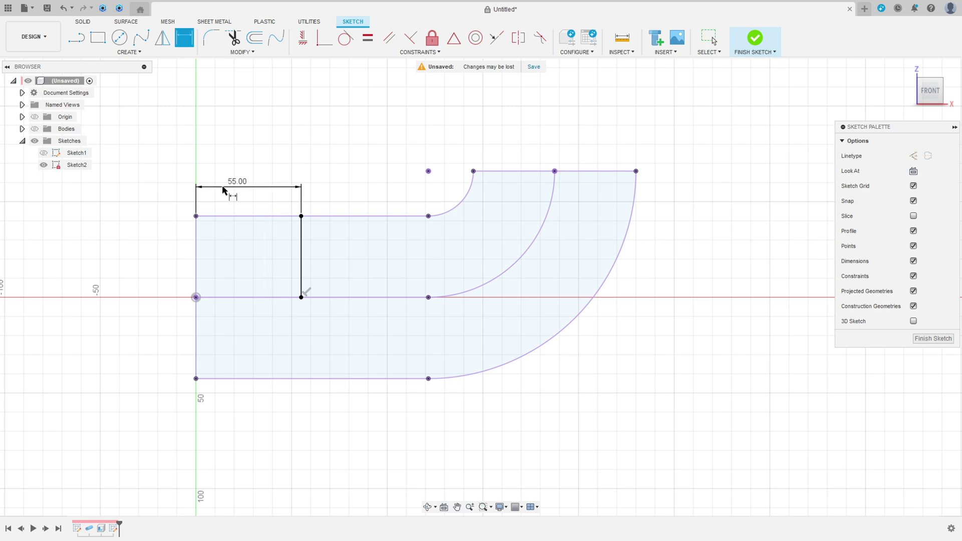
left_click(756, 40)
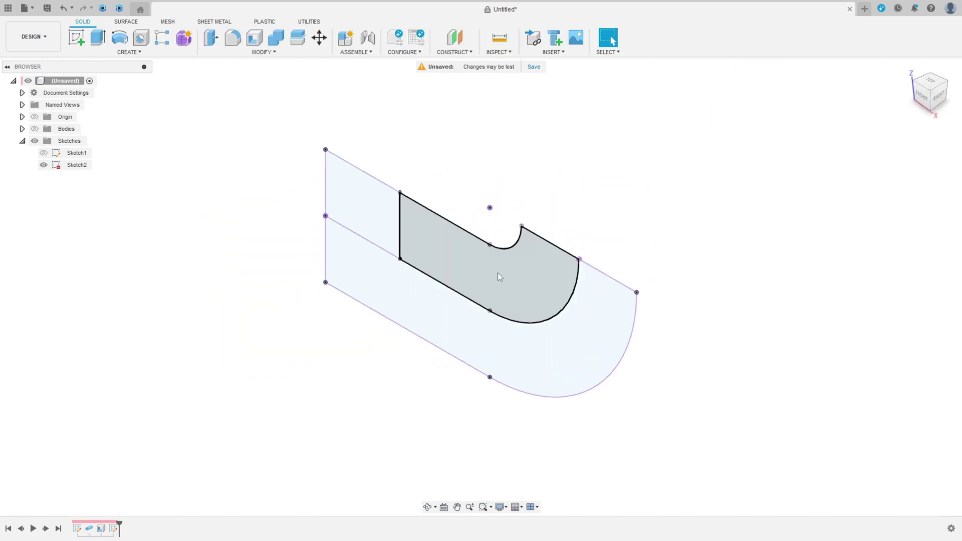
Extrude the upper profile between the vertical line and the bend's end as a symmetric cut with extent All through the pipe
left_click(34, 129)
left_click(99, 39)
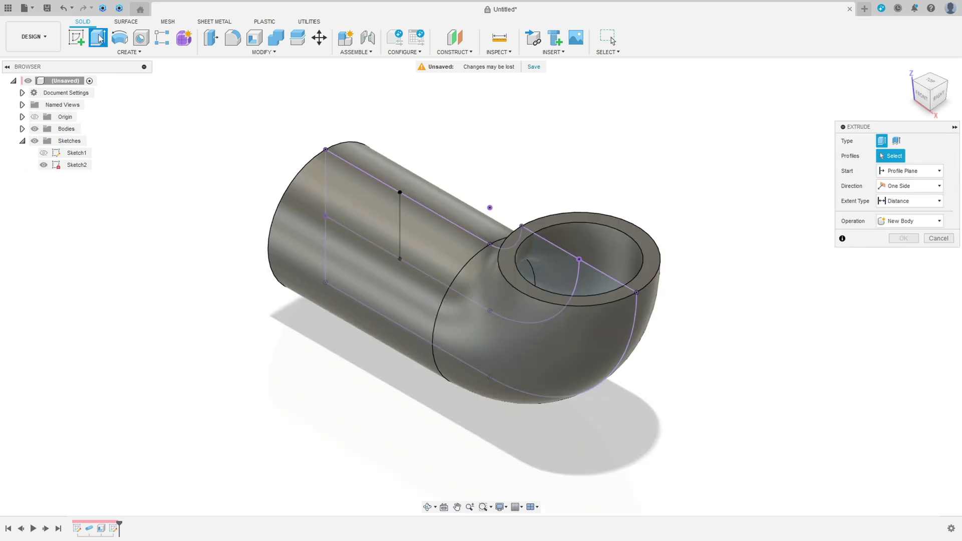
left_click(512, 298)
left_click(35, 129)
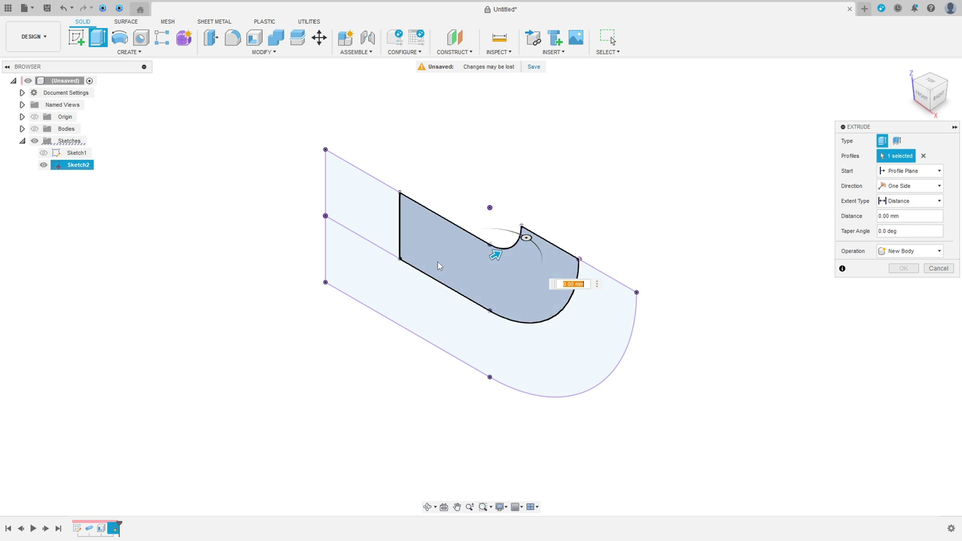
left_click(34, 128)
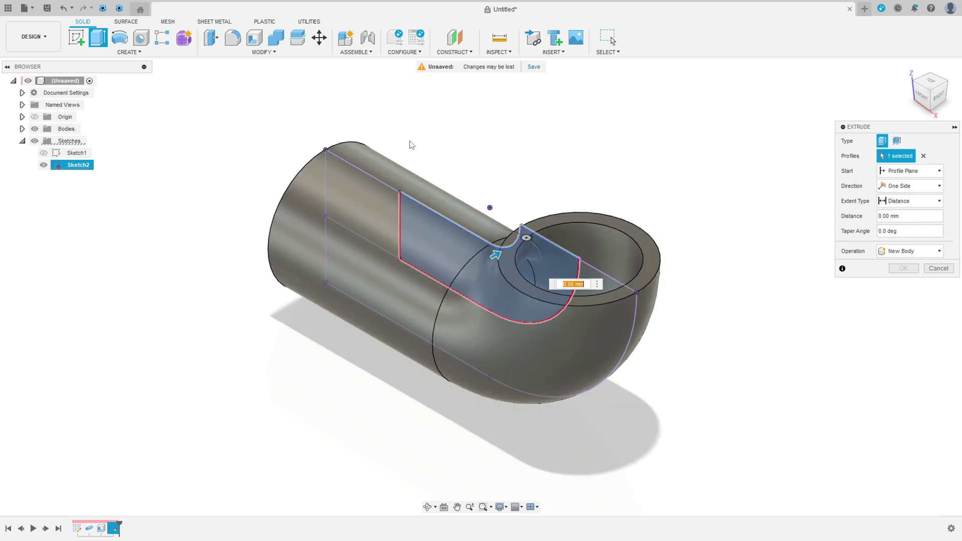
left_click(902, 186)
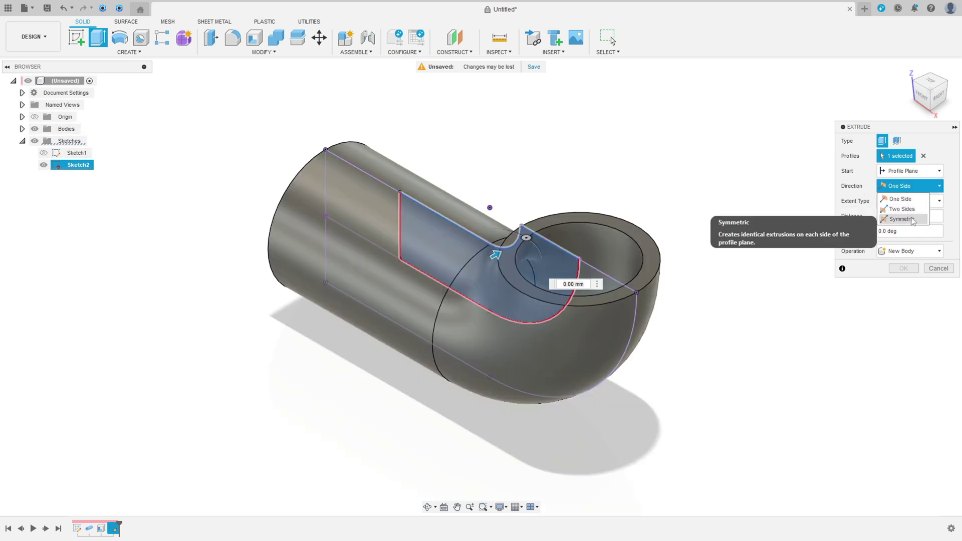
left_click(895, 217)
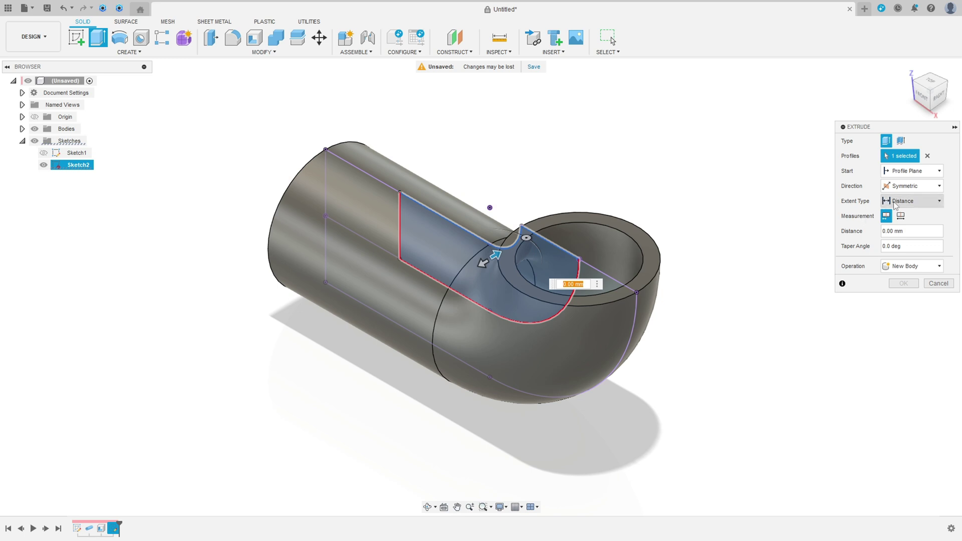
left_click(910, 201)
left_click(900, 225)
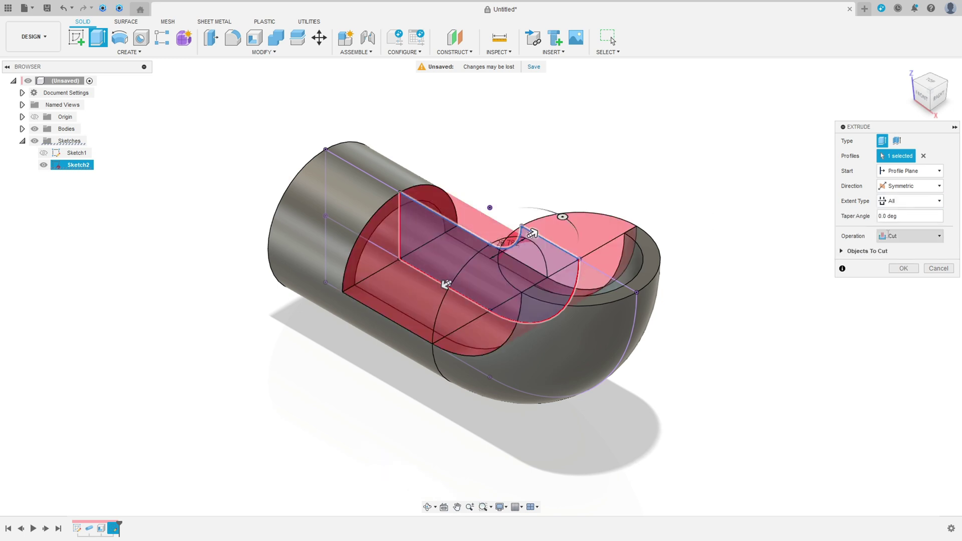
left_click(906, 269)
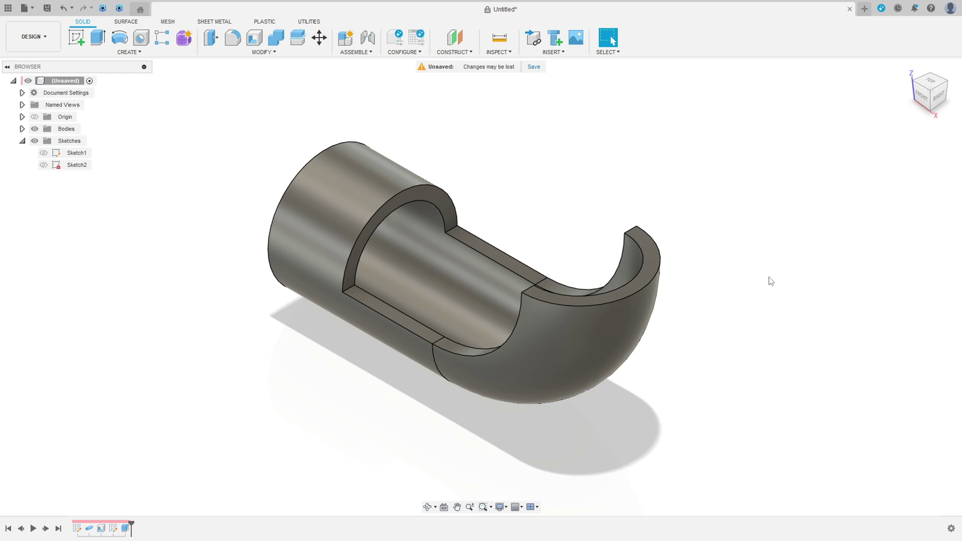
Start a new sketch on the front plane through the cut pipe's centerline
middle_click_drag(760, 267, 514, 247, "shift")
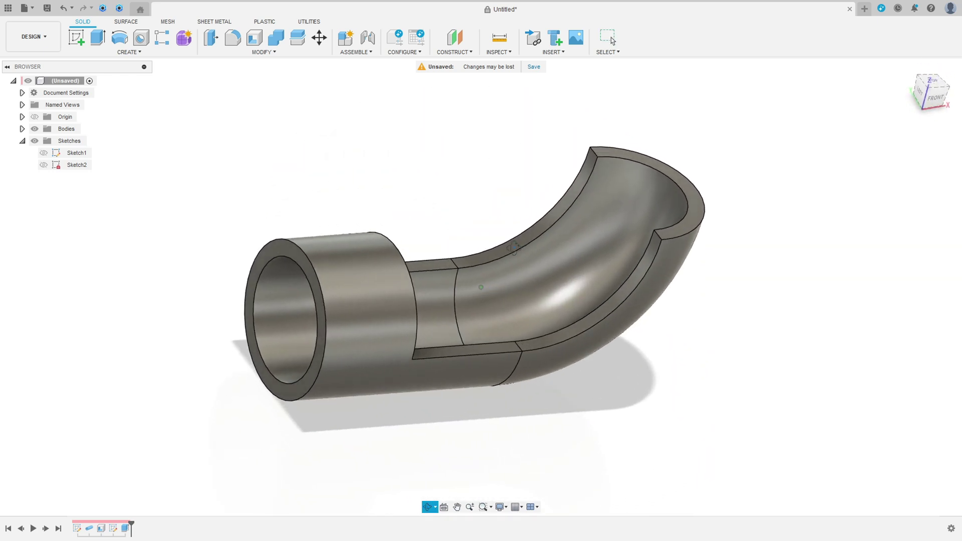
left_click(908, 67)
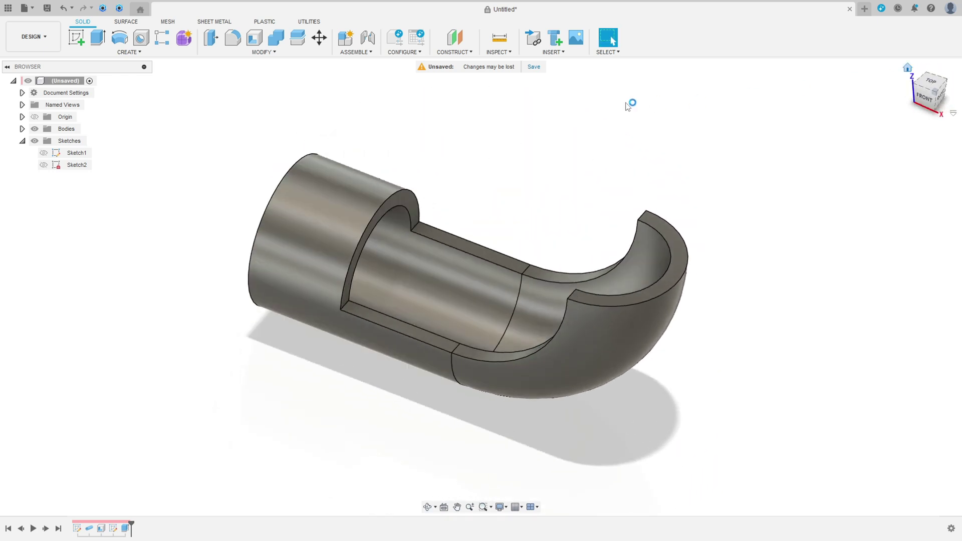
left_click(77, 38)
left_click(348, 199)
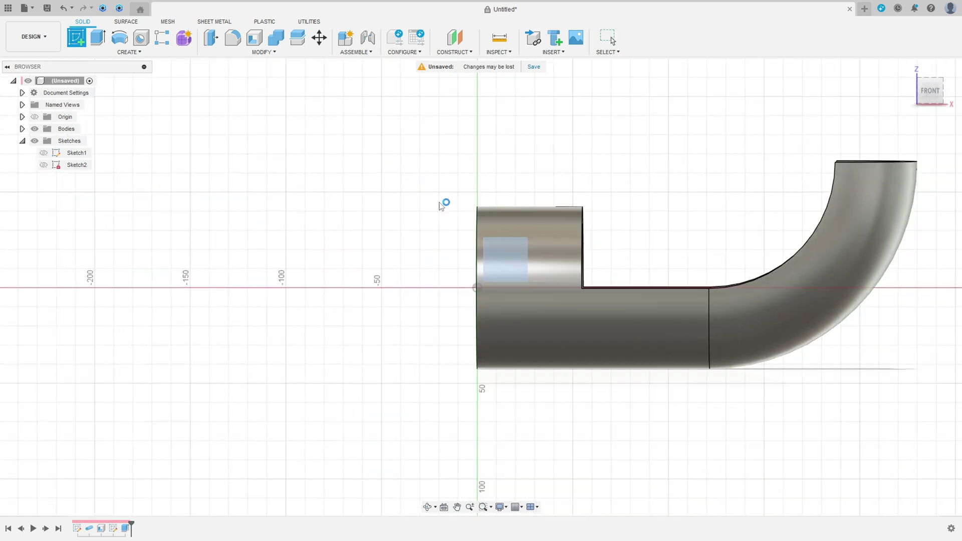
Project the inner and outer circular edges of the pipe's straight end into the sketch using the Specified entities filter
left_click(129, 52)
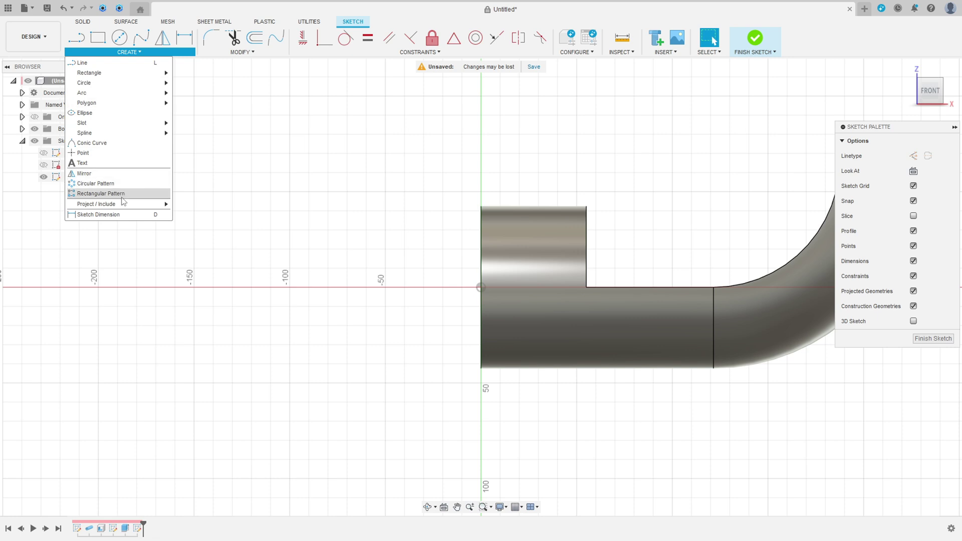
mouse_move(155, 204)
left_click(190, 204)
middle_click_drag(318, 219, 350, 213, "shift")
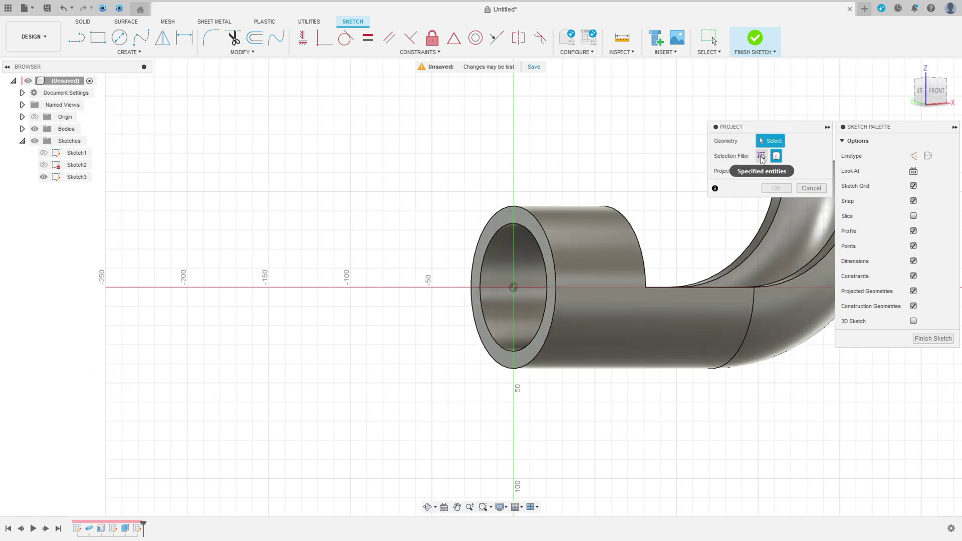
left_click(762, 156)
scroll(497, 244, "up", 3)
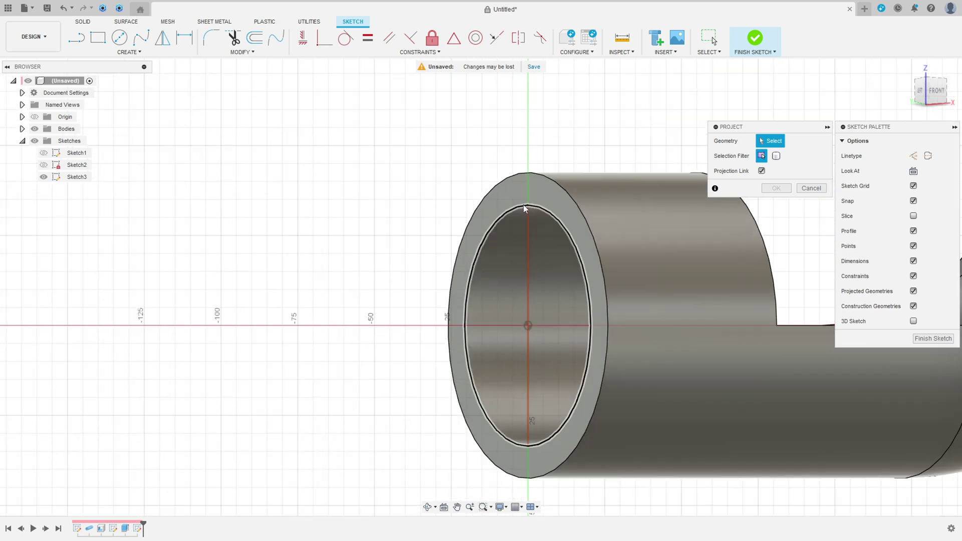
left_click(525, 208)
left_click(527, 175)
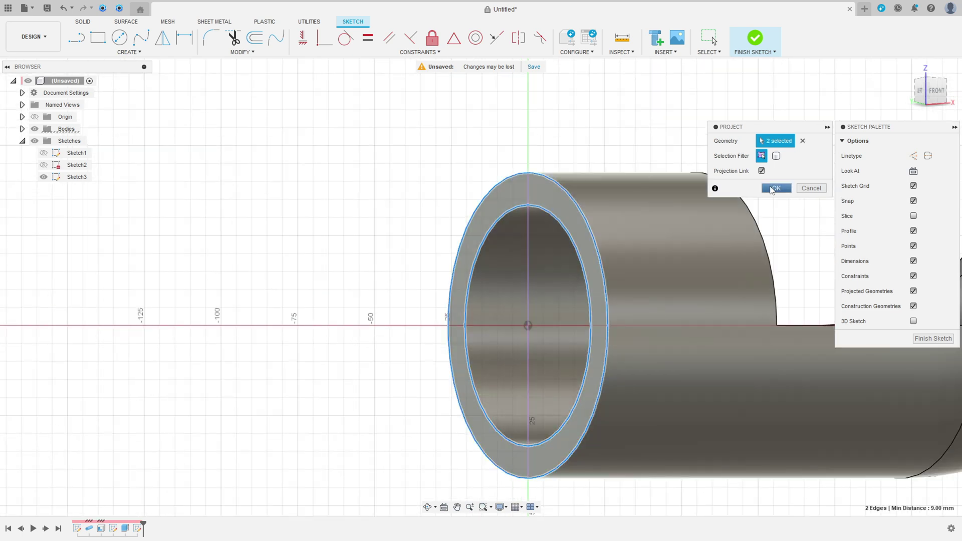
left_click(775, 189)
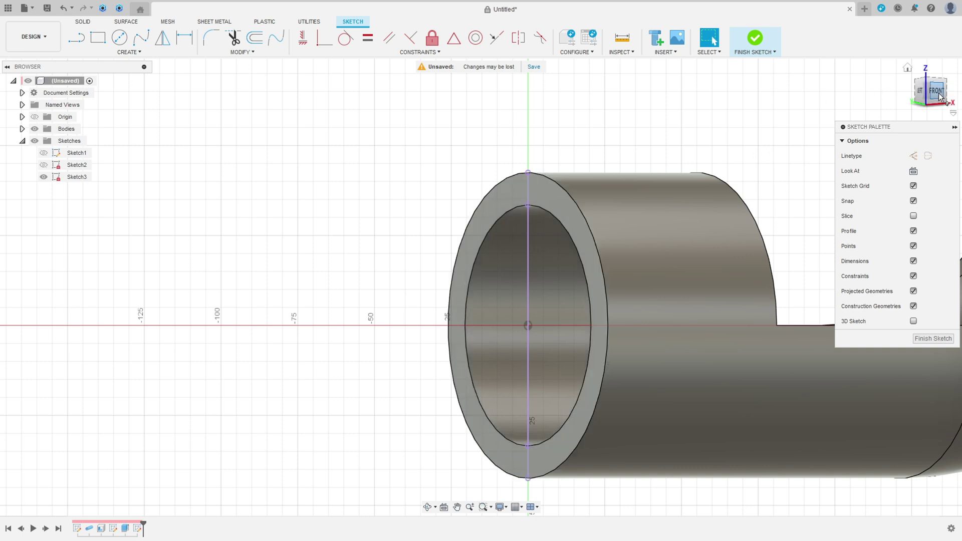
Hide the bodies and draw a center-diameter circle about 8.6 mm across on the projected line, passing through its outermost upper point
left_click(936, 91)
left_click(35, 130)
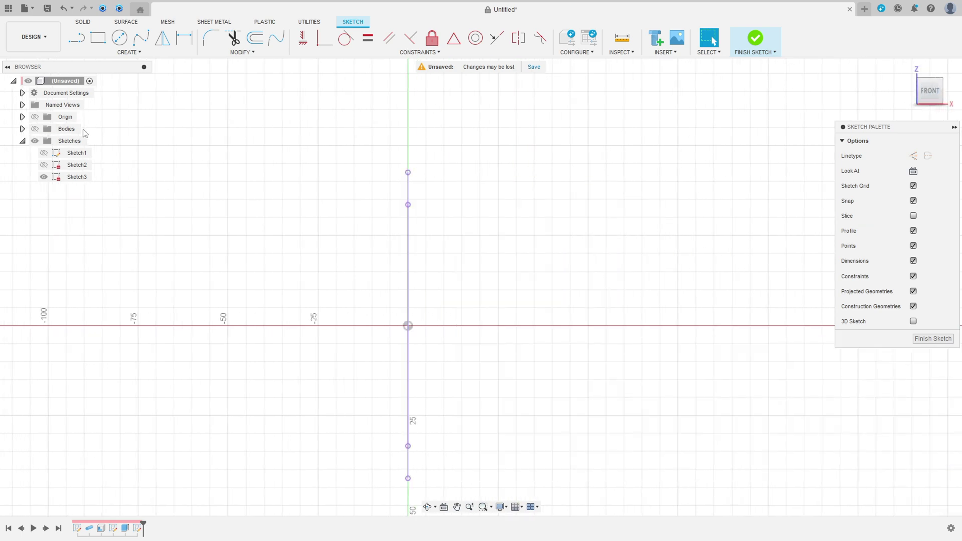
left_click(120, 37)
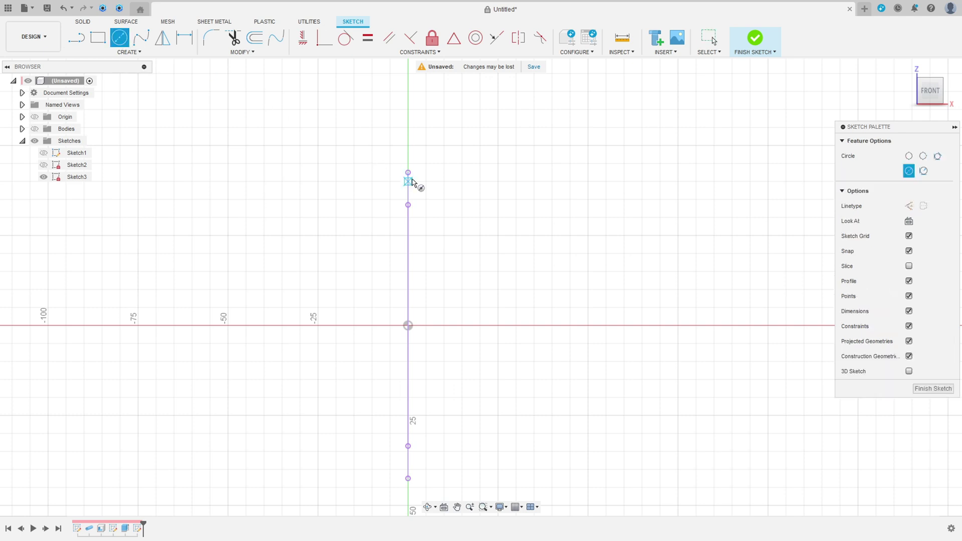
left_click(409, 188)
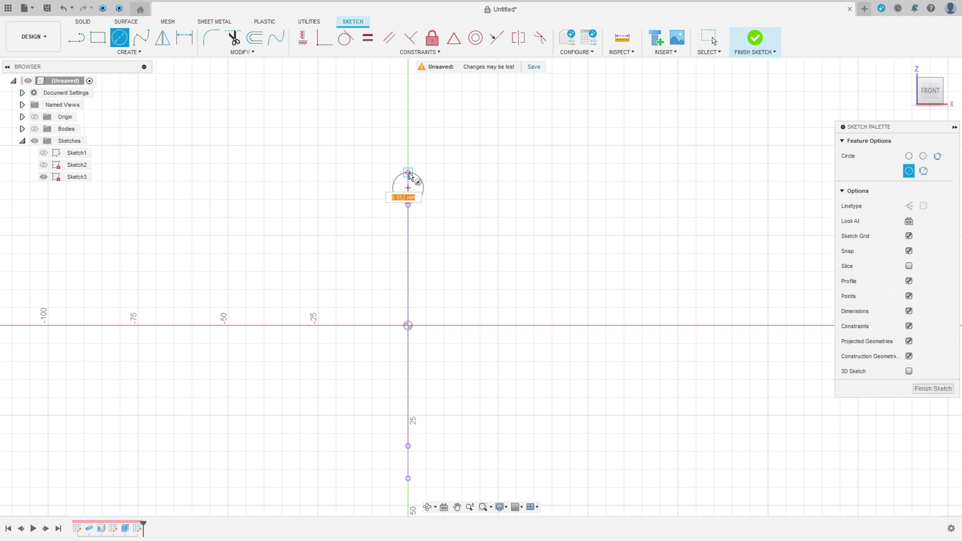
left_click(409, 173)
scroll(428, 191, "up", 2)
key("Escape")
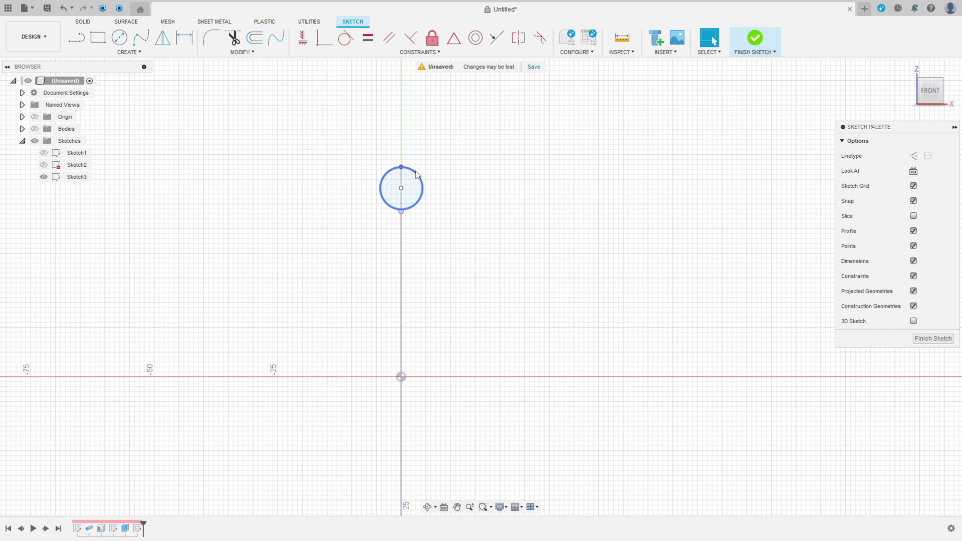
Constrain the circle coincident with the projected point of the pipe's inner edge so it spans the wall thickness
left_click(402, 207)
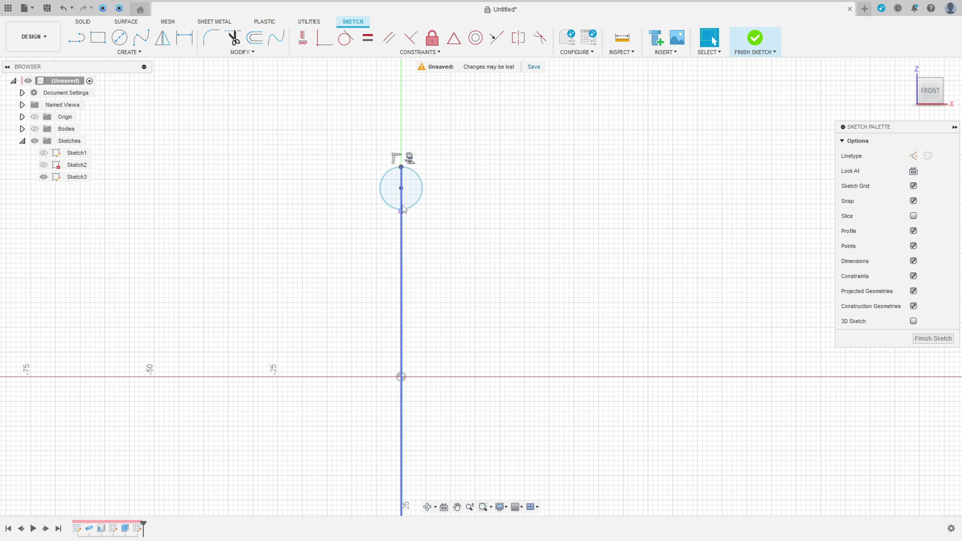
left_click(403, 211)
left_click(324, 38)
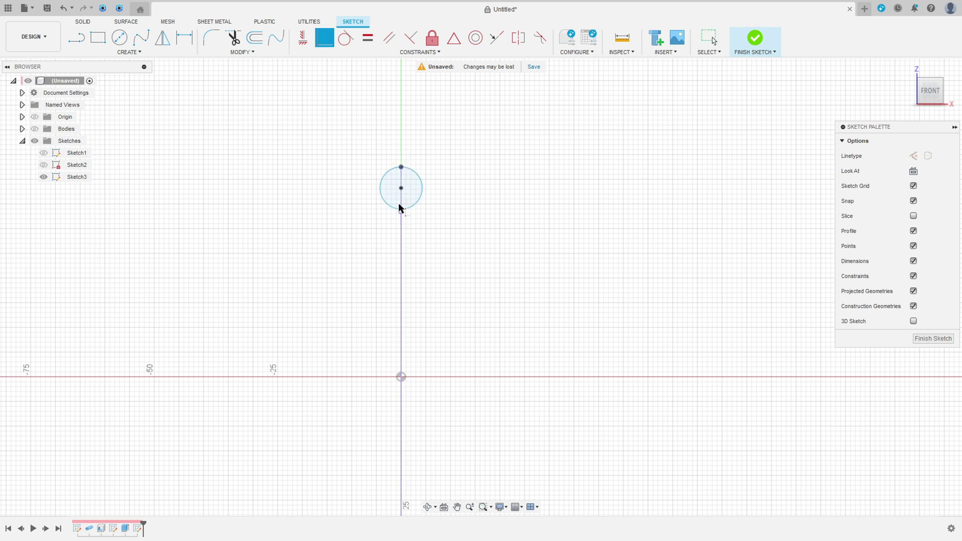
left_click(408, 208)
left_click(404, 215)
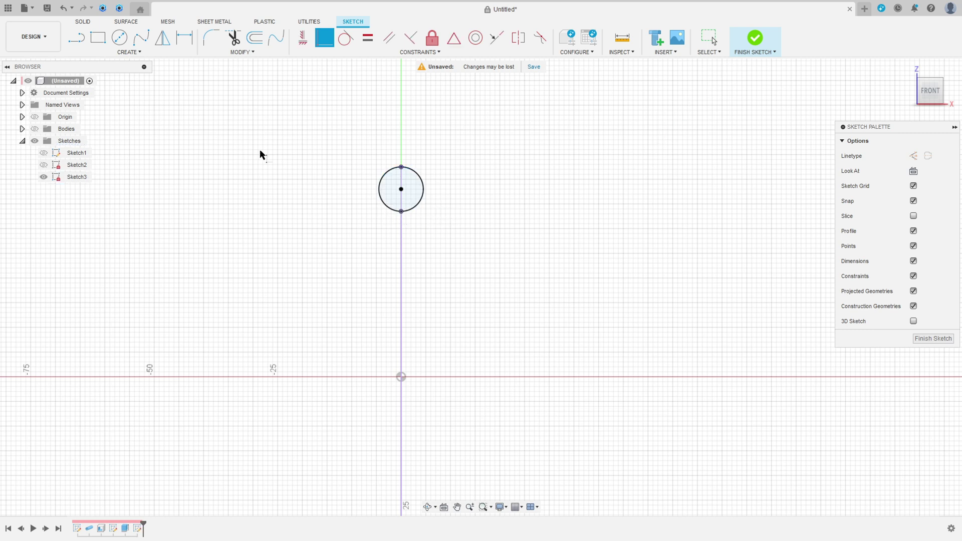
key("Escape")
Draw a horizontal construction line about 43 mm long from the origin along the pipe's axis and finish the sketch
key("l")
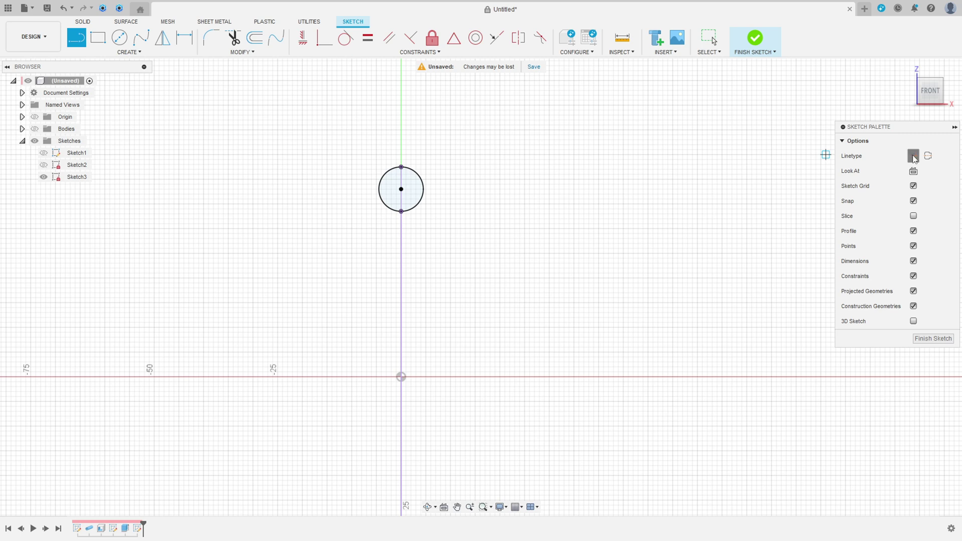
left_click(401, 378)
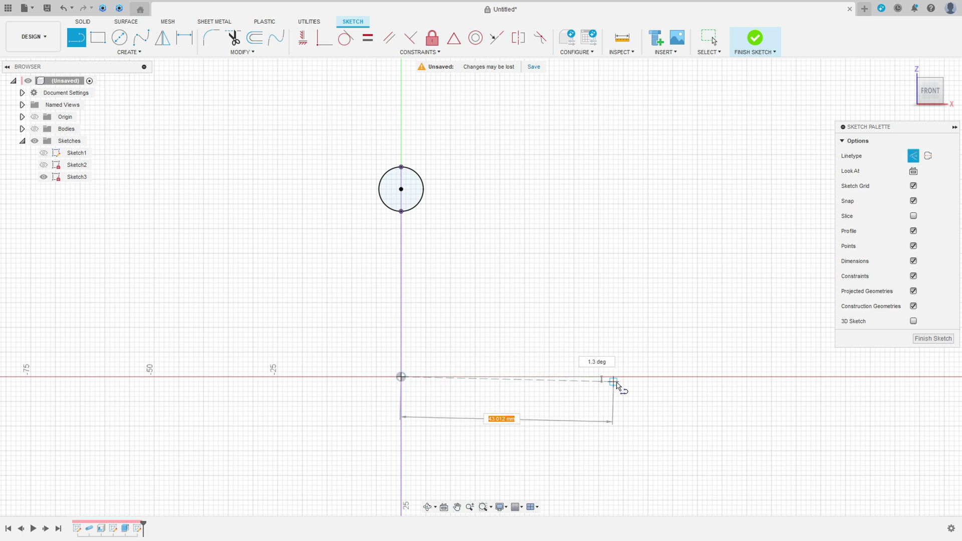
left_click(609, 377)
key("Escape")
scroll(547, 351, "down", 5)
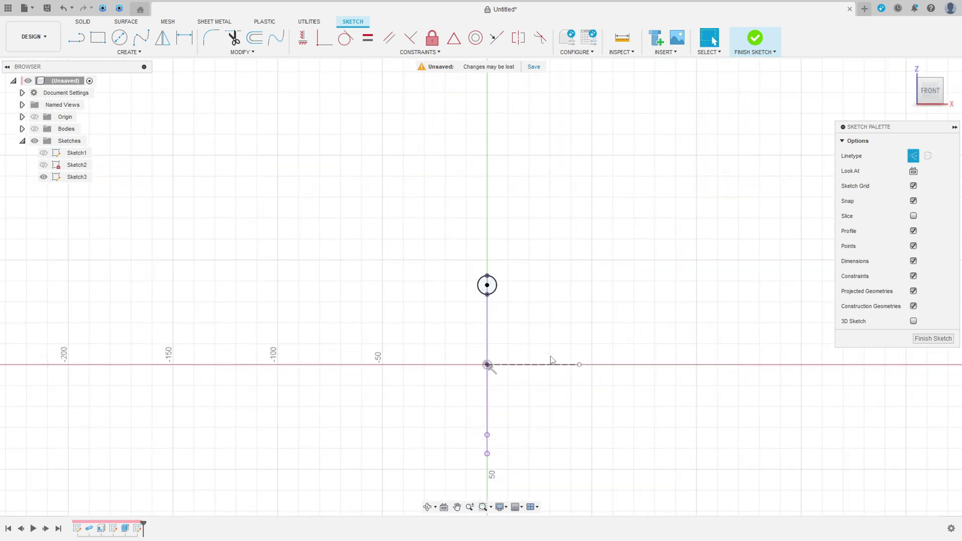
middle_click_drag(547, 350, 409, 295)
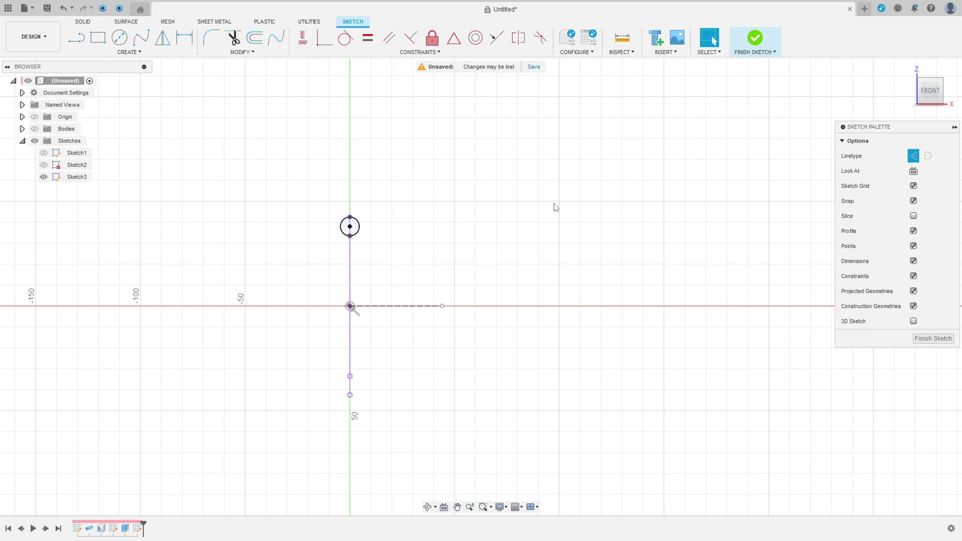
left_click(753, 40)
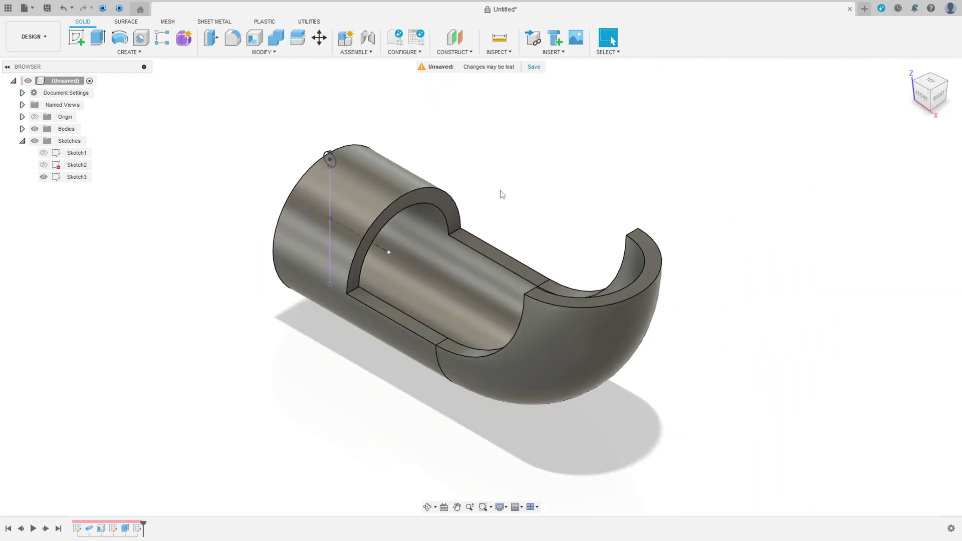
Revolve both halves of the small circle 360 degrees about the horizontal construction line with the Join operation
mouse_move(503, 194)
middle_mouse_down("shift")
mouse_move(480, 204)
mouse_move(494, 206)
middle_mouse_up("shift")
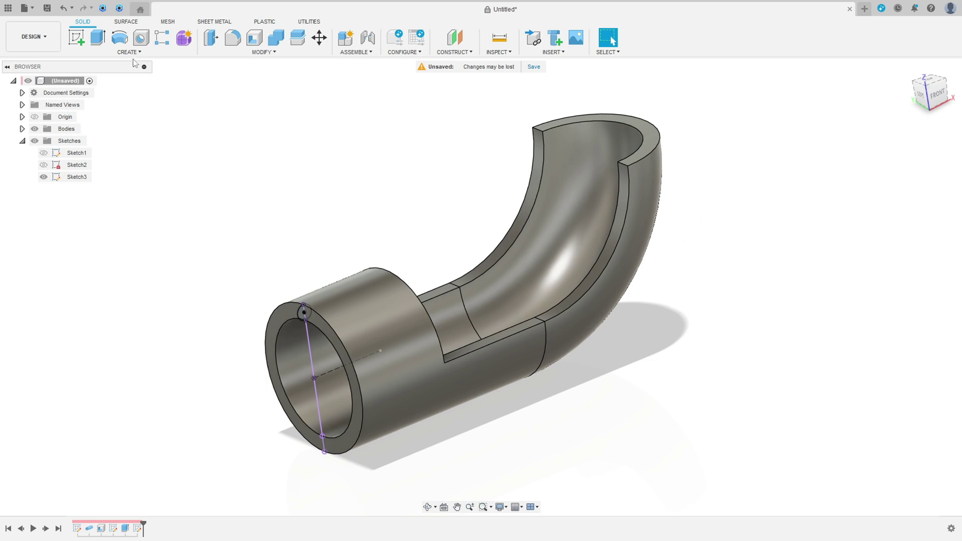
left_click(119, 37)
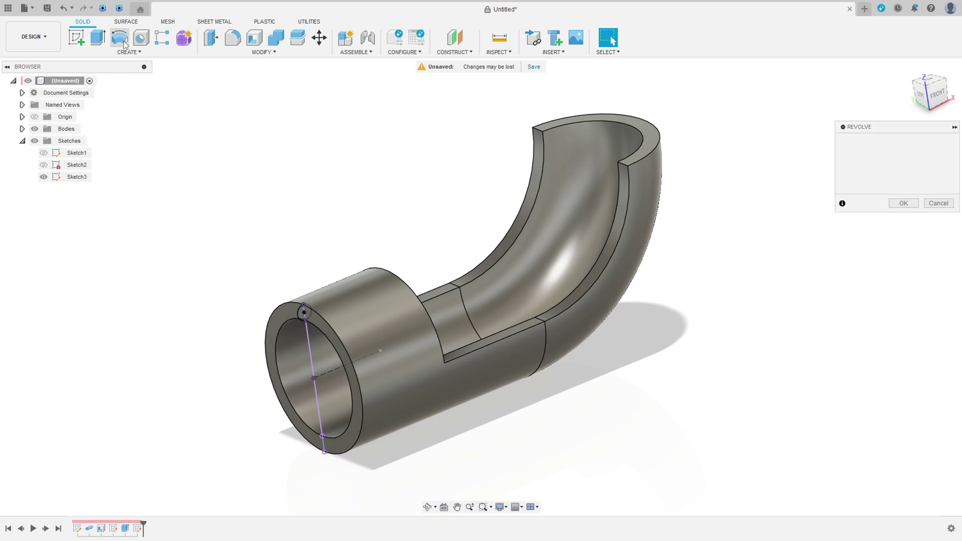
left_click(303, 312)
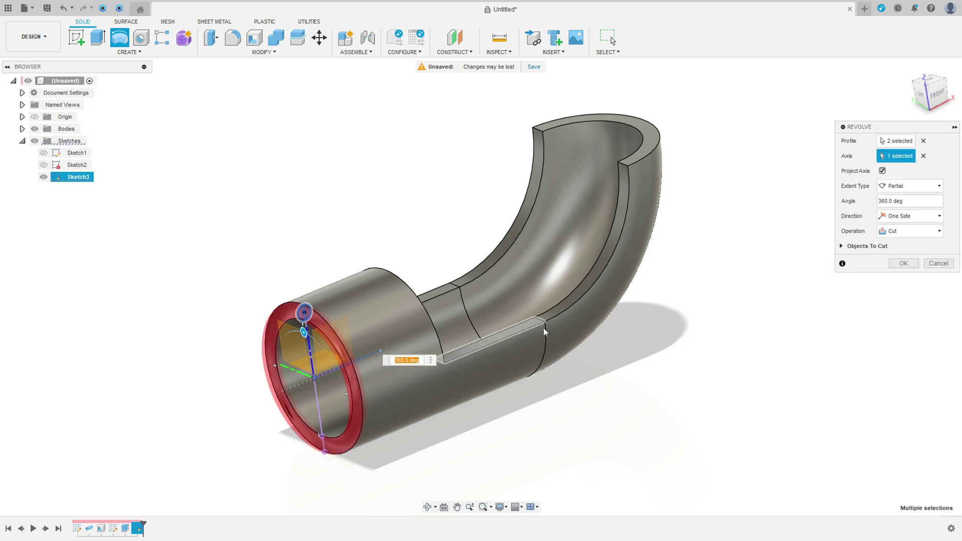
left_click(898, 232)
left_click(894, 242)
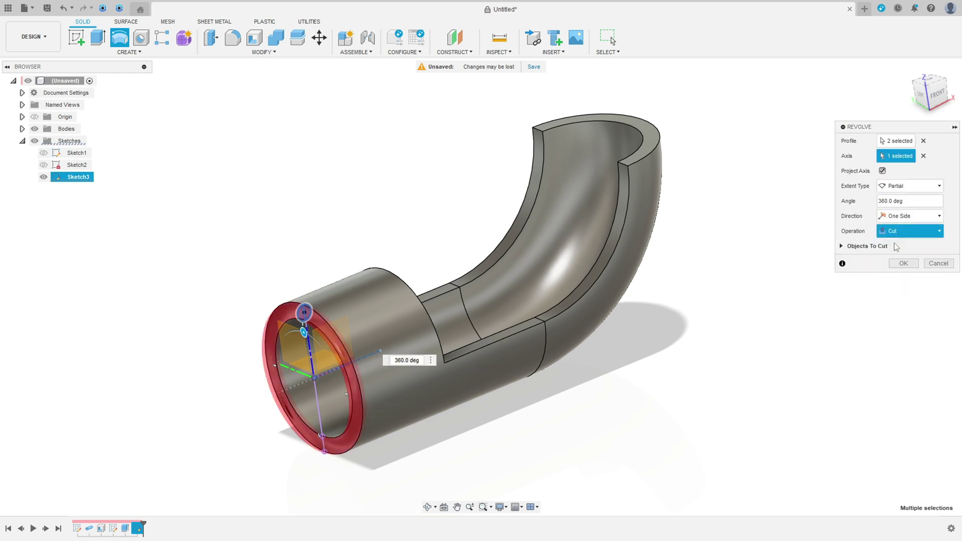
left_click(901, 252)
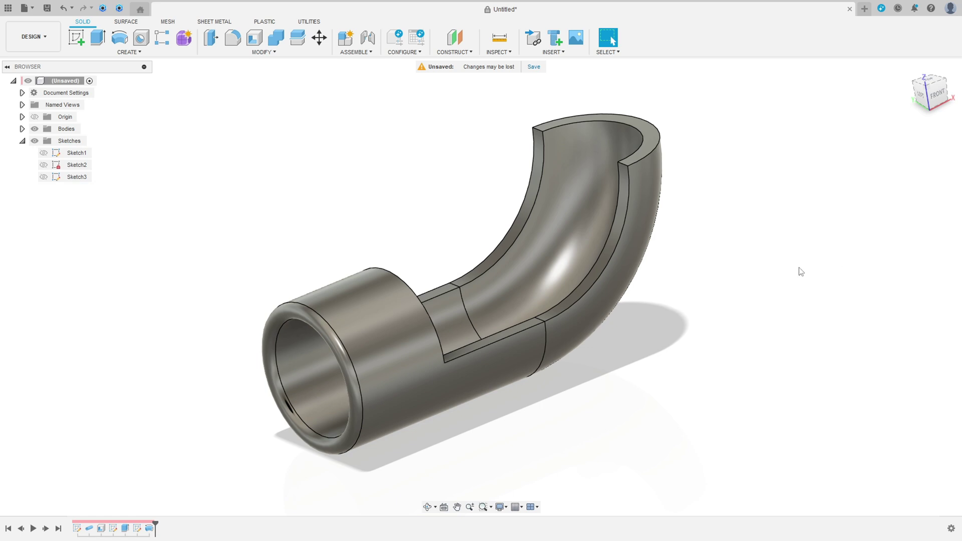
Start a new sketch on the front plane through the pipe's centerline
middle_click_drag(525, 272, 767, 251, "shift")
left_click(908, 67)
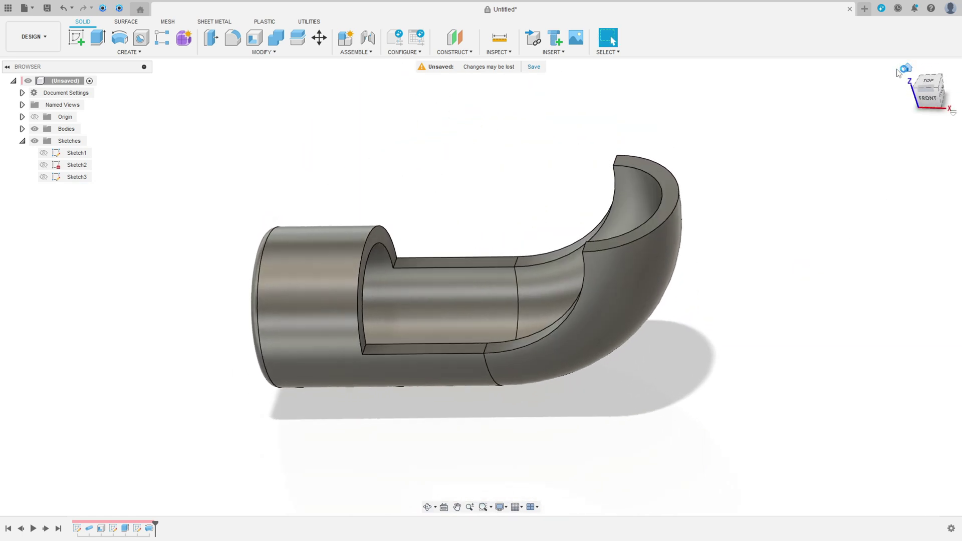
left_click(75, 40)
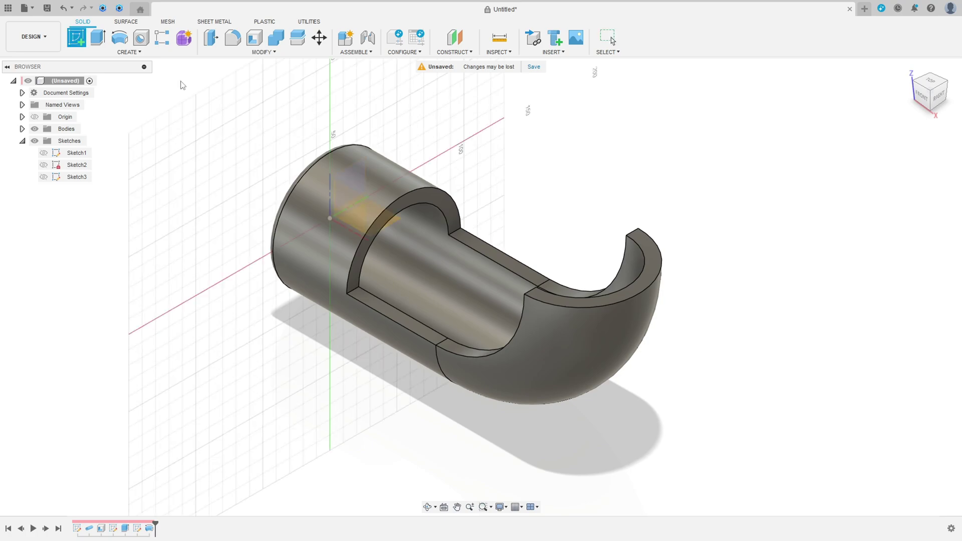
left_click(356, 209)
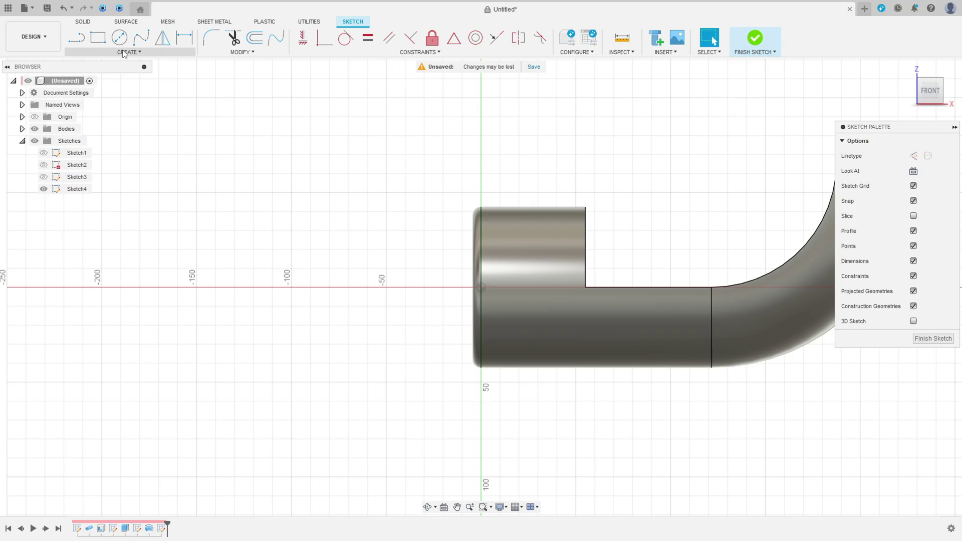
Project the whole pipe body into the sketch using the Bodies selection filter with the projection link on
left_click(125, 53)
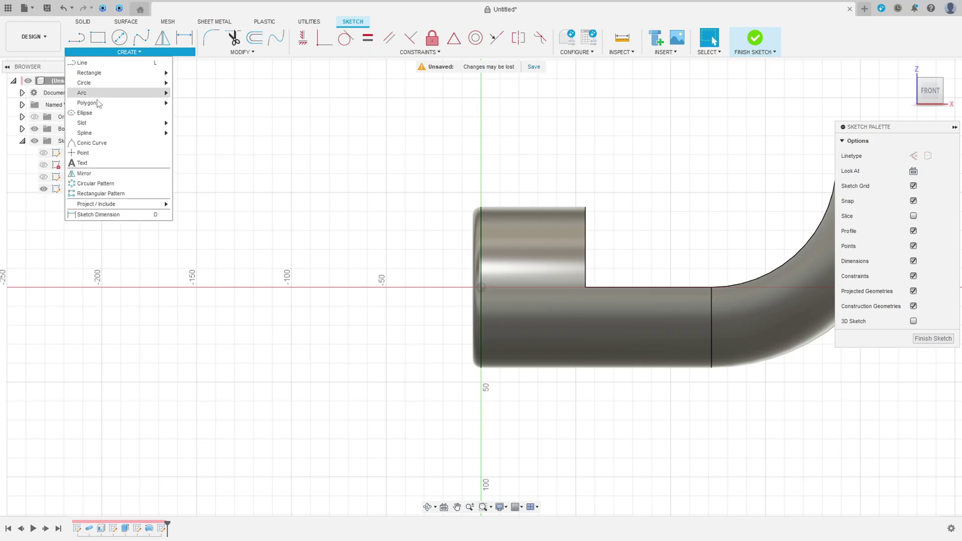
mouse_move(150, 204)
left_click(187, 207)
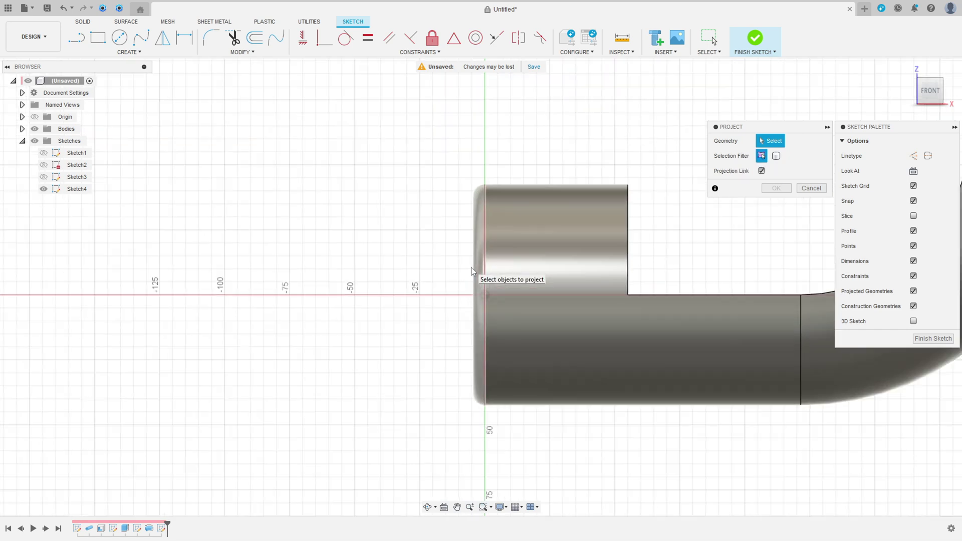
scroll(473, 281, "up", 5)
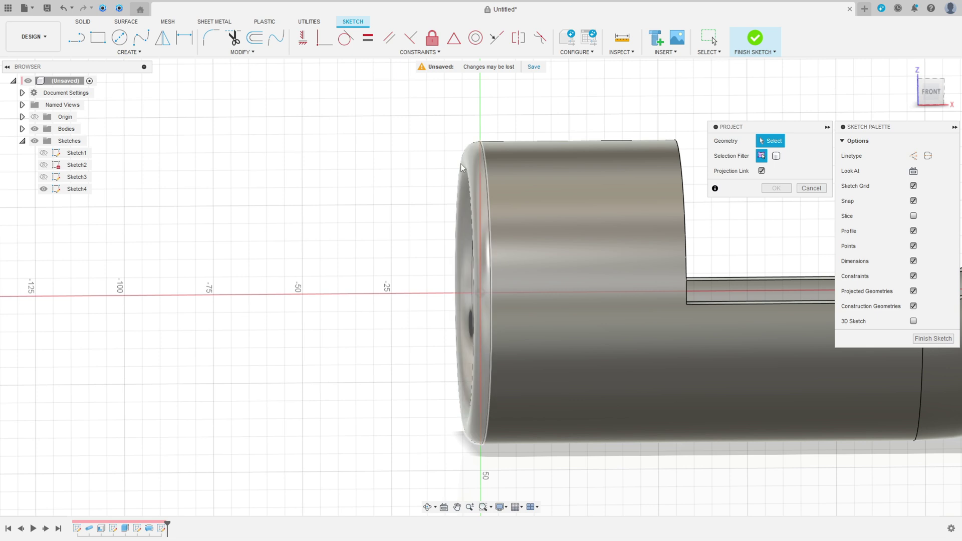
left_click(776, 156)
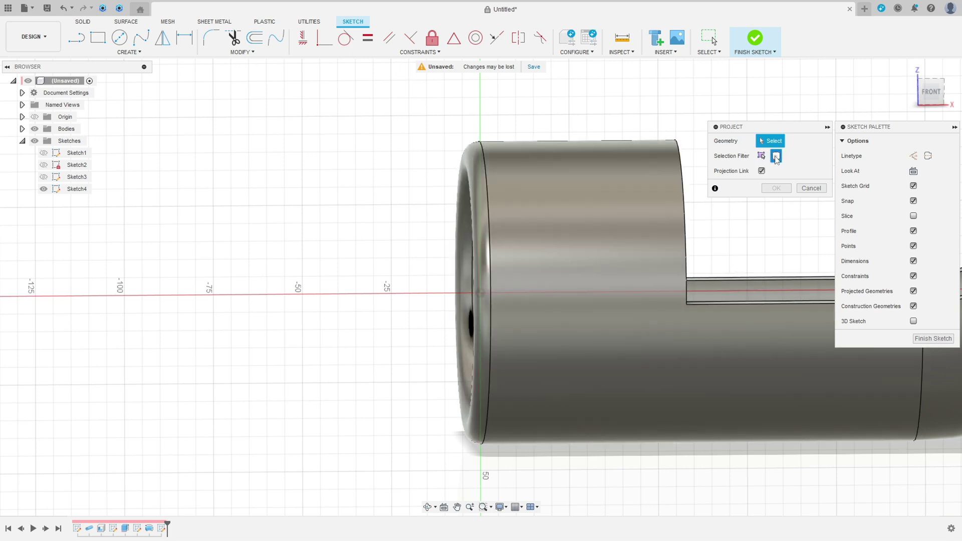
left_click(477, 176)
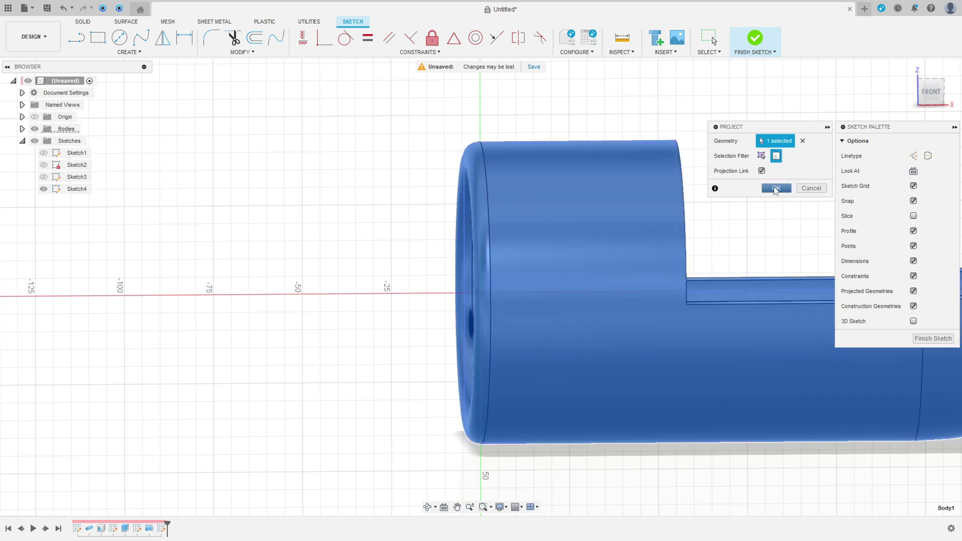
left_click(776, 188)
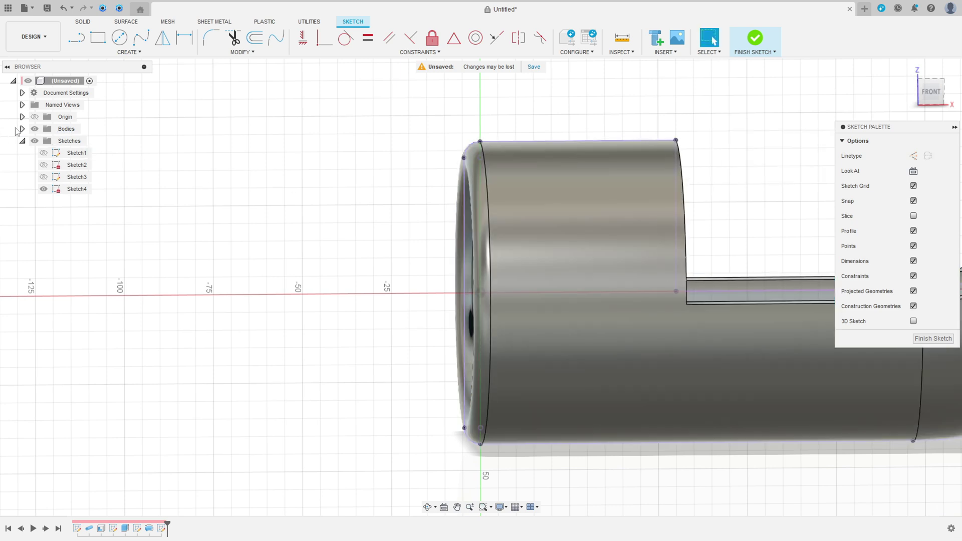
Hide the bodies and draw a horizontal construction line from the rounded end edge's midpoint to the collar's inner step corner
left_click(35, 128)
scroll(388, 225, "down", 2)
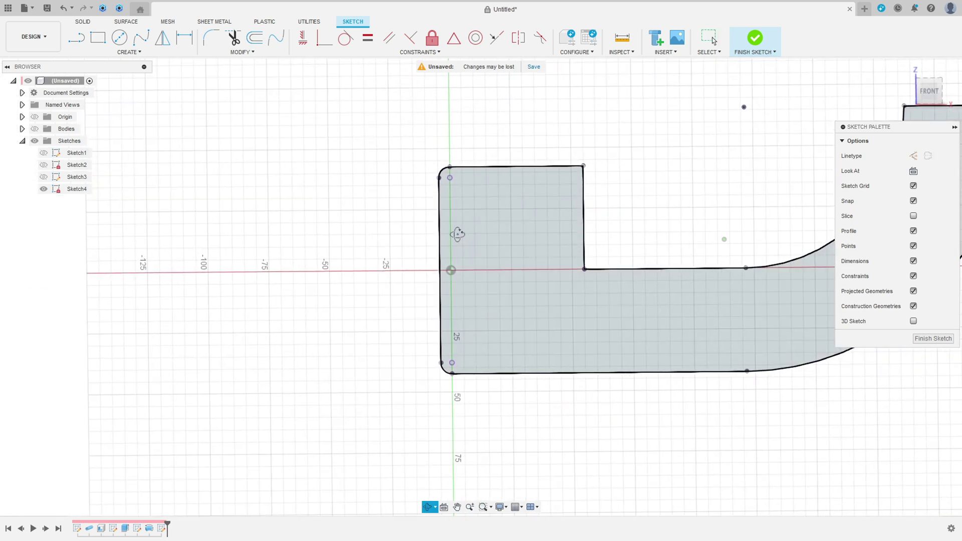
left_click(929, 94)
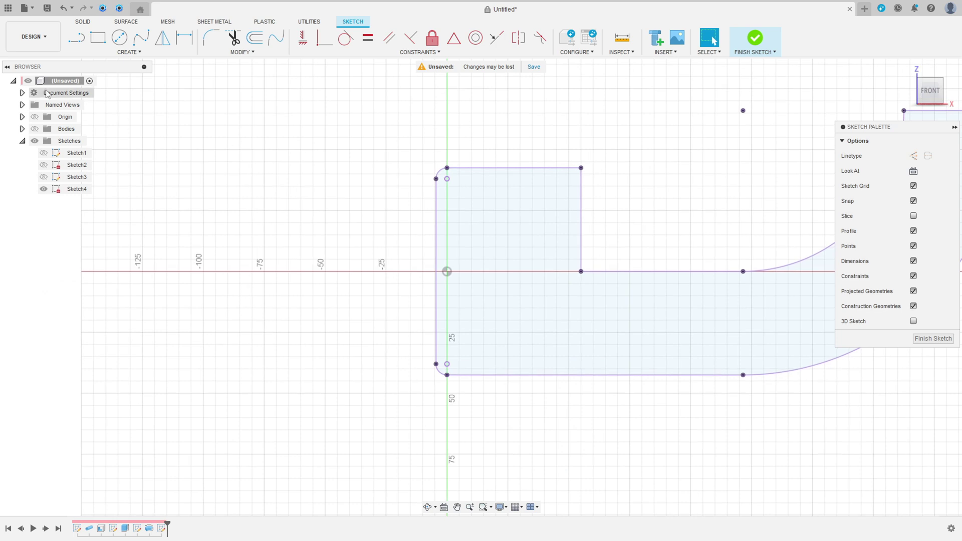
left_click(79, 38)
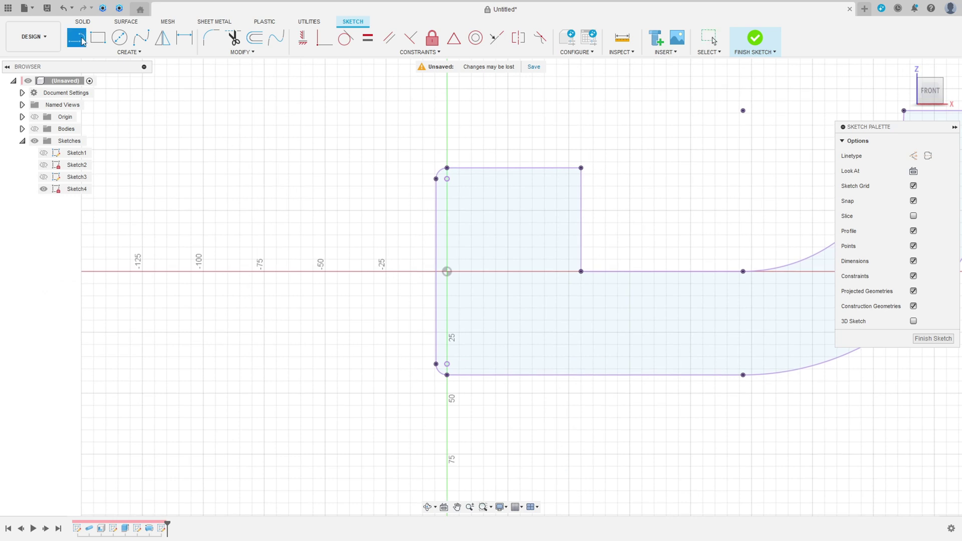
left_click(914, 156)
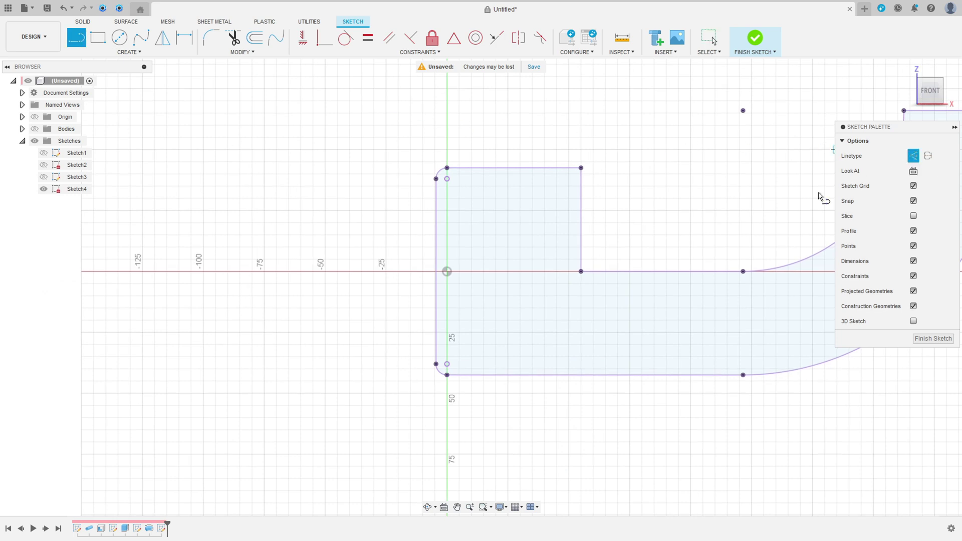
left_click(436, 272)
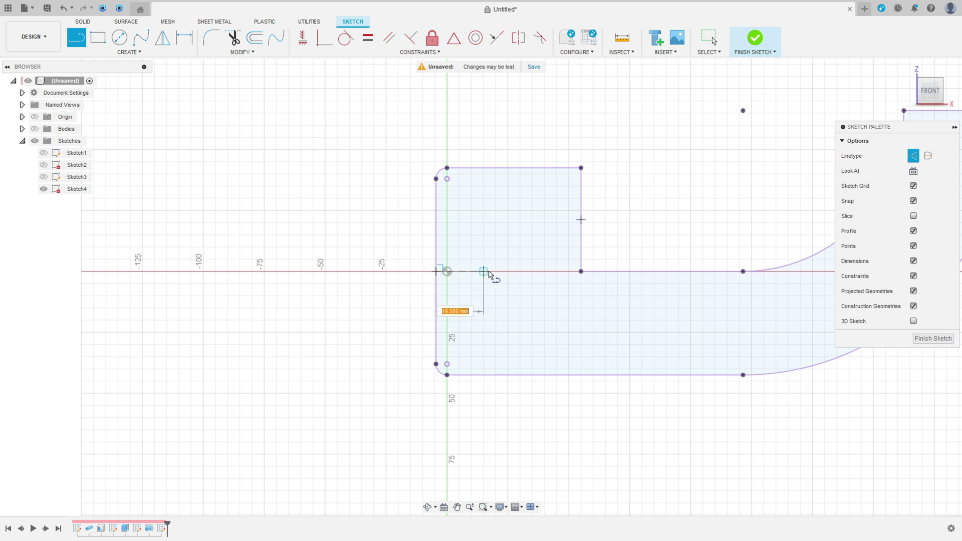
left_click(581, 272)
key("Escape")
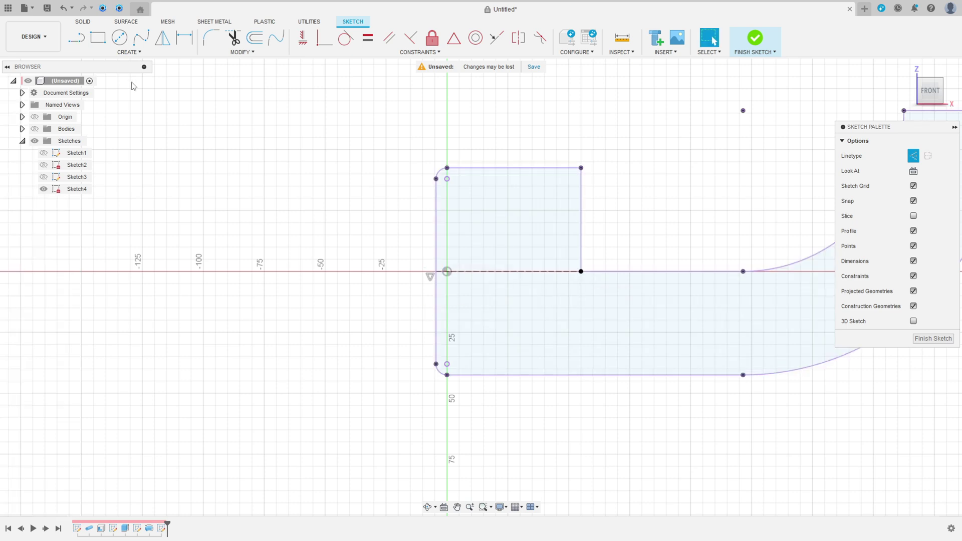
Draw a center-to-center slot about 10 mm wide on the collar's construction line, using normal linetype
left_click(129, 53)
mouse_move(86, 123)
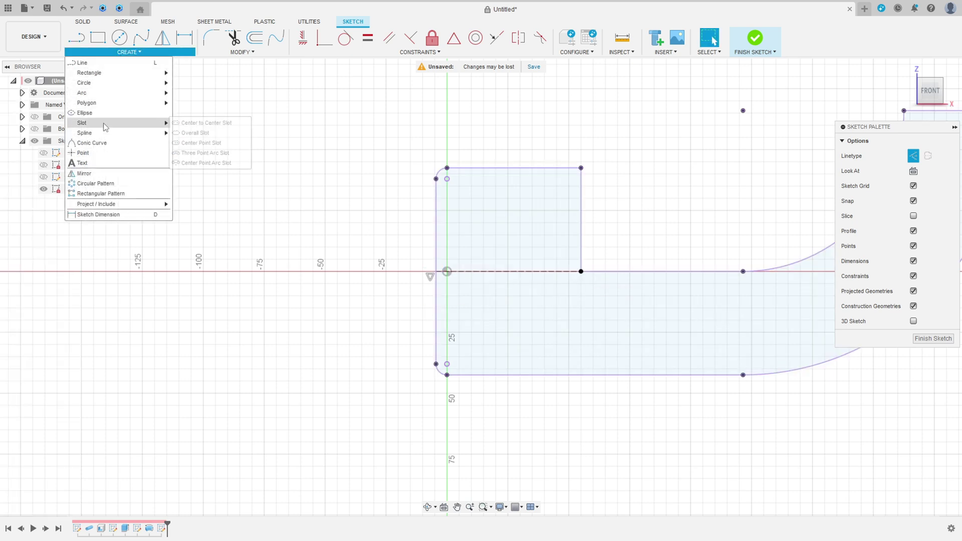
left_click(203, 123)
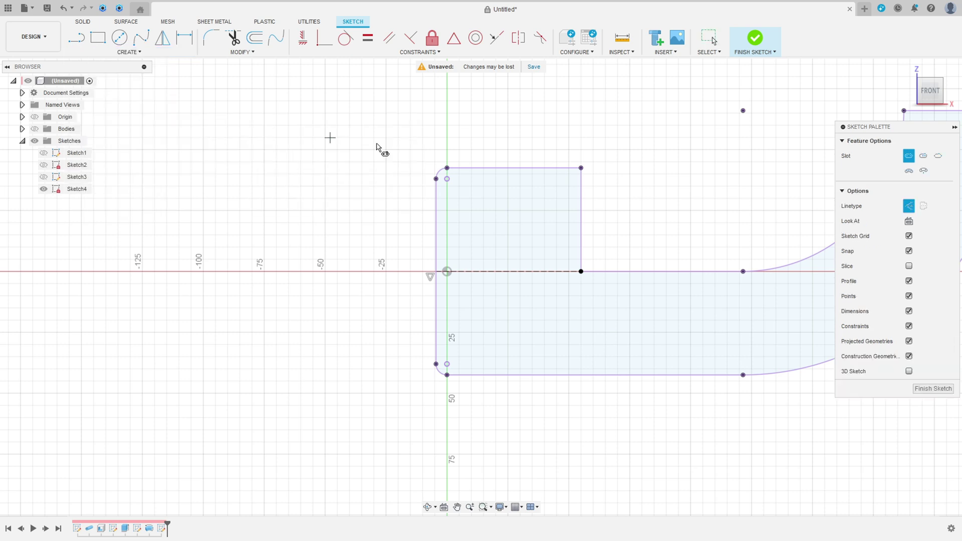
left_click(909, 207)
left_click(472, 271)
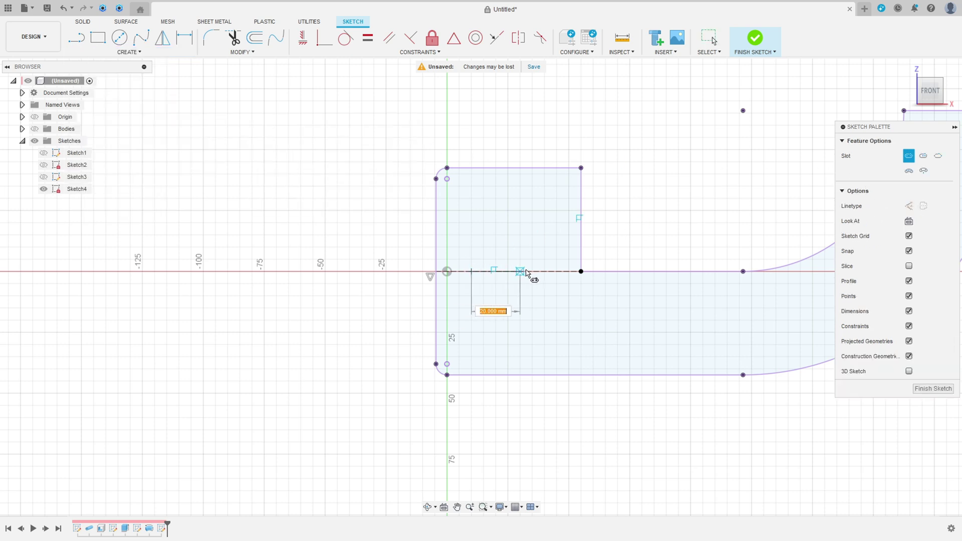
left_click(557, 271)
left_click(554, 260)
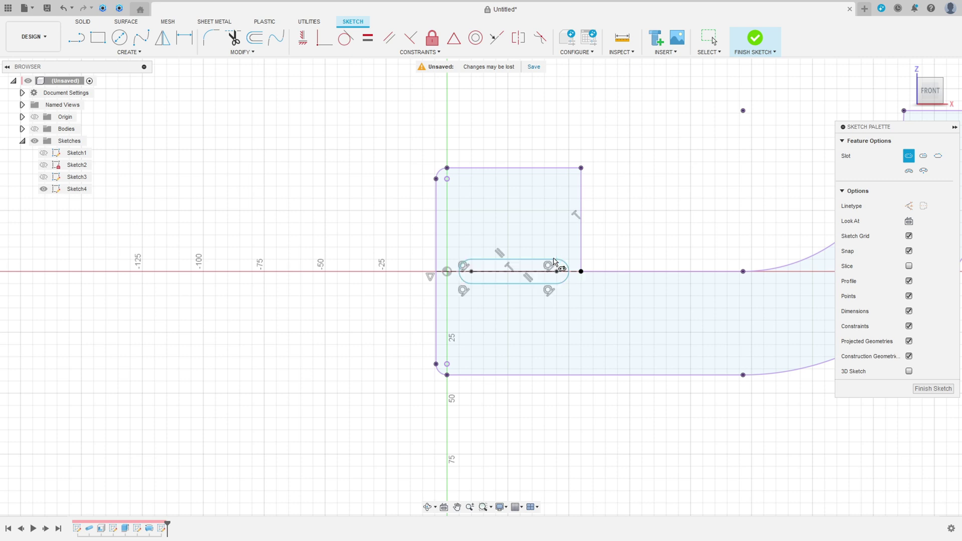
left_click(186, 39)
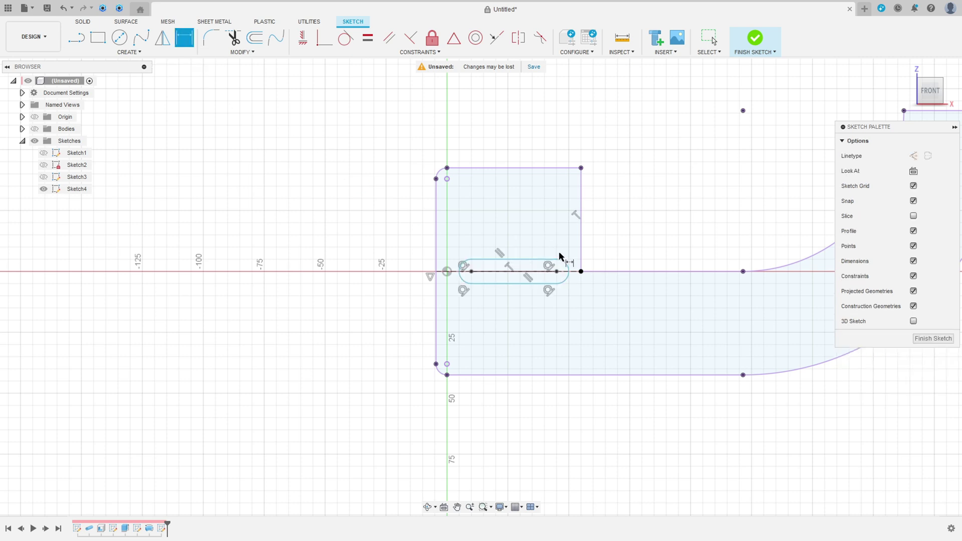
left_click(570, 268)
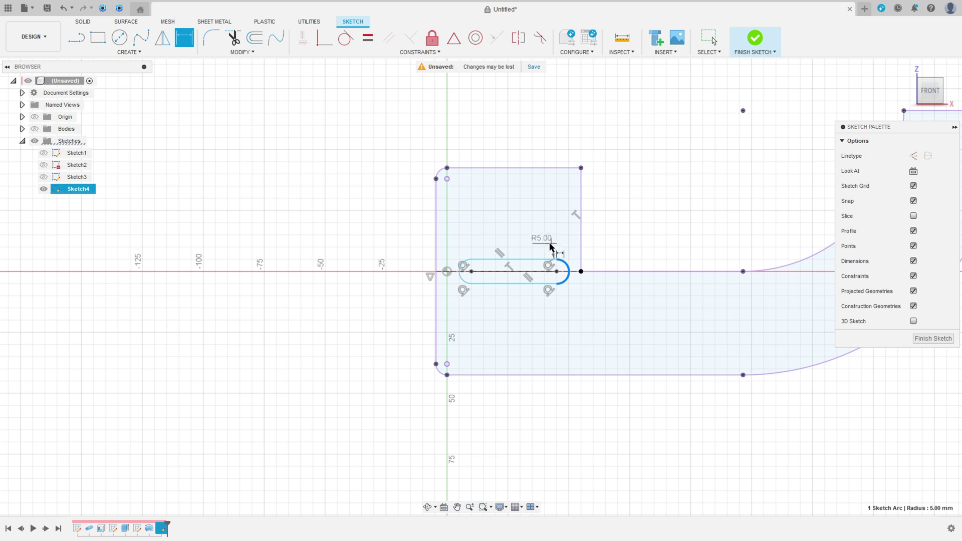
key("Escape")
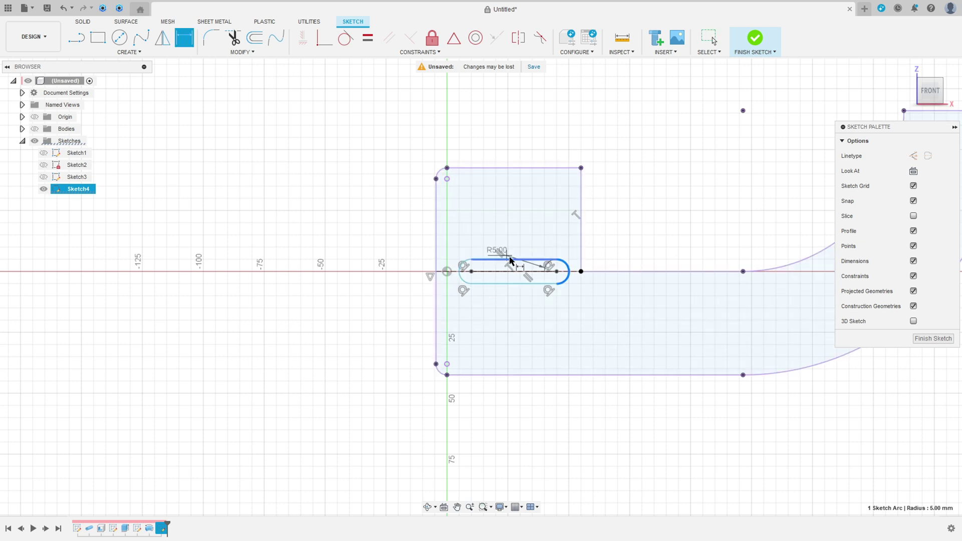
left_click(605, 253)
Dimension the slot's width between its two straight sides to 8 mm
key("d")
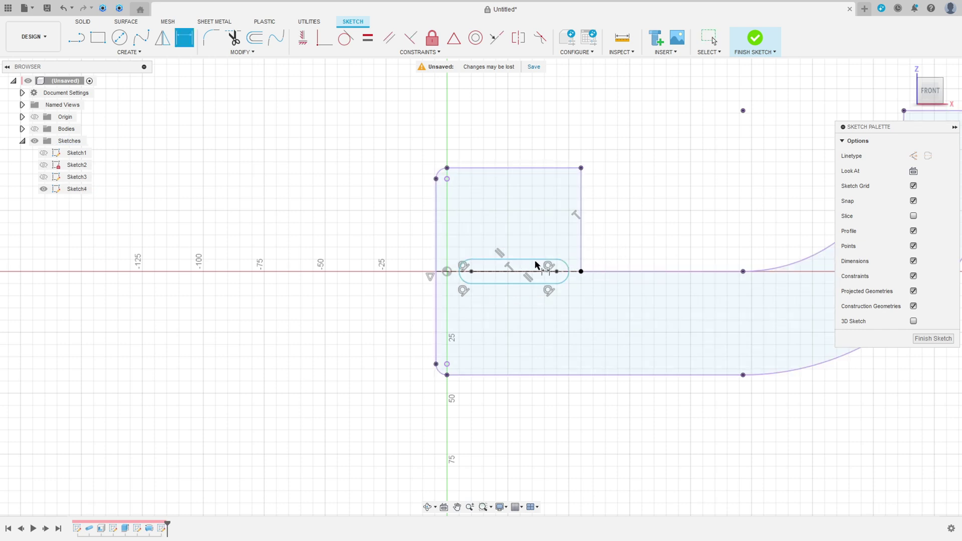
left_click(535, 260)
left_click(539, 284)
left_click(620, 246)
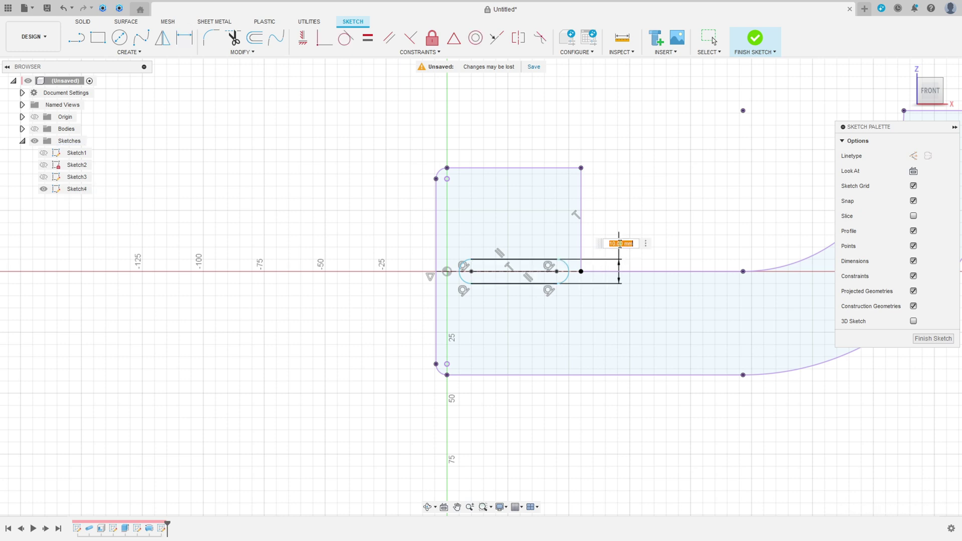
type("8")
key("Return")
Dimension the slot's arc center nearest the rounded end to 15 mm from the collar's end edge
scroll(473, 275, "up", 3)
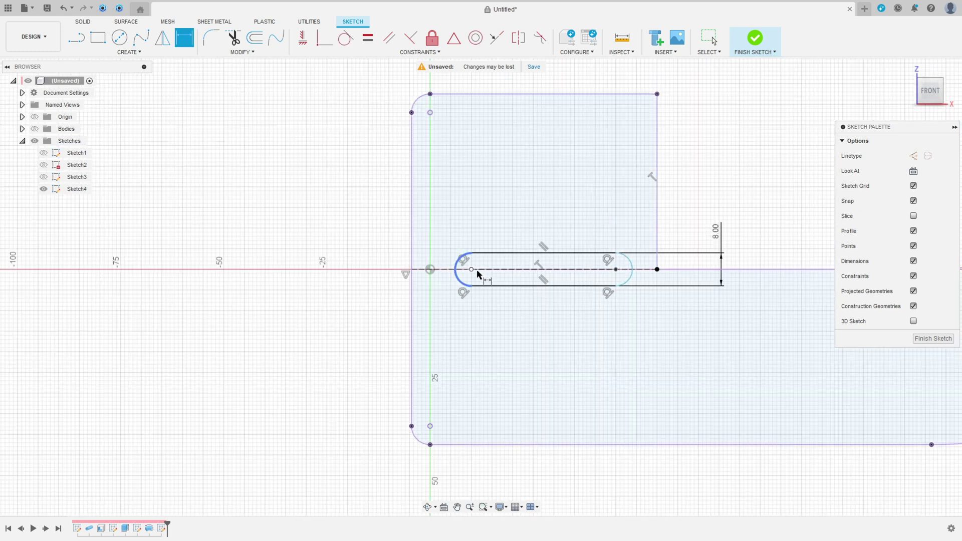
left_click(472, 269)
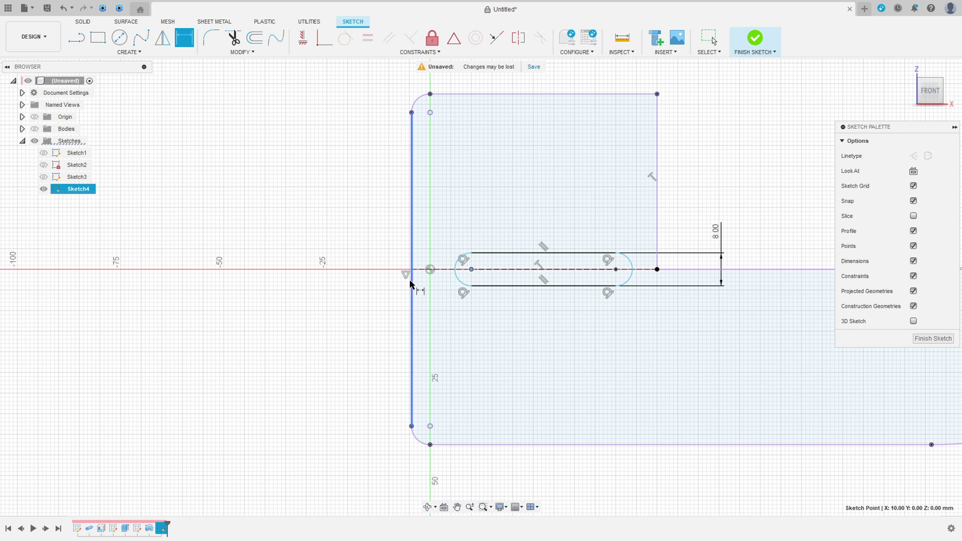
left_click(411, 274)
left_click(441, 203)
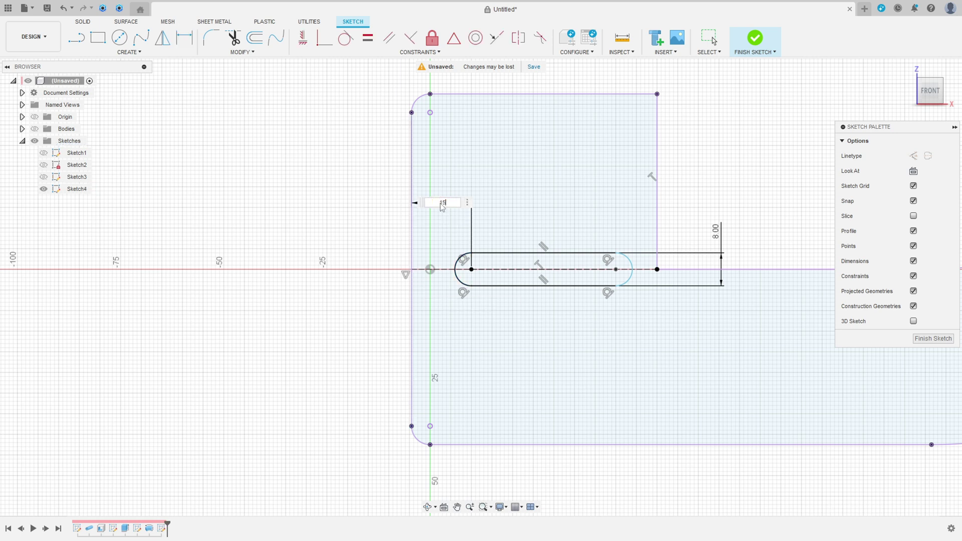
type("15")
key("Return")
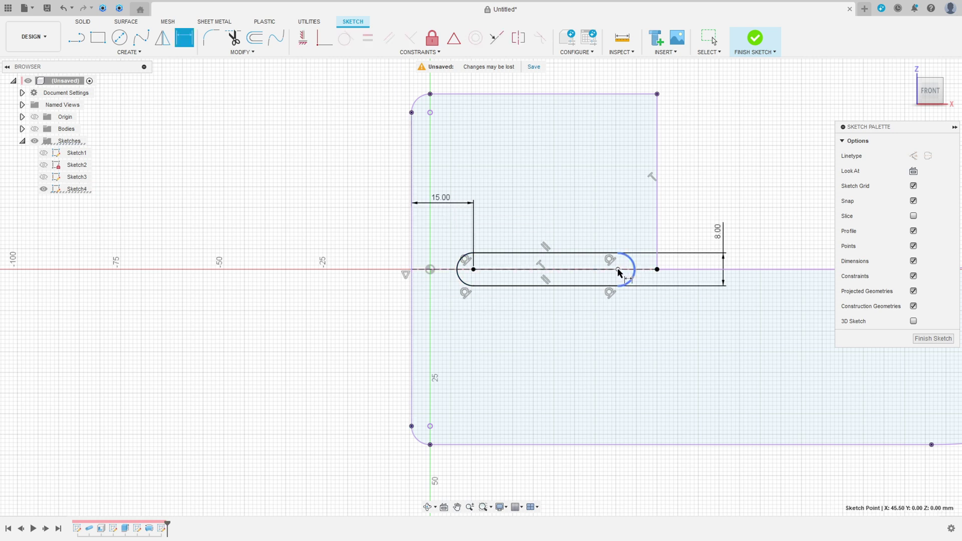
Dimension the slot's other arc center to 15 mm from the collar's inner step corner
left_click(620, 273)
left_click(658, 270)
left_click(643, 204)
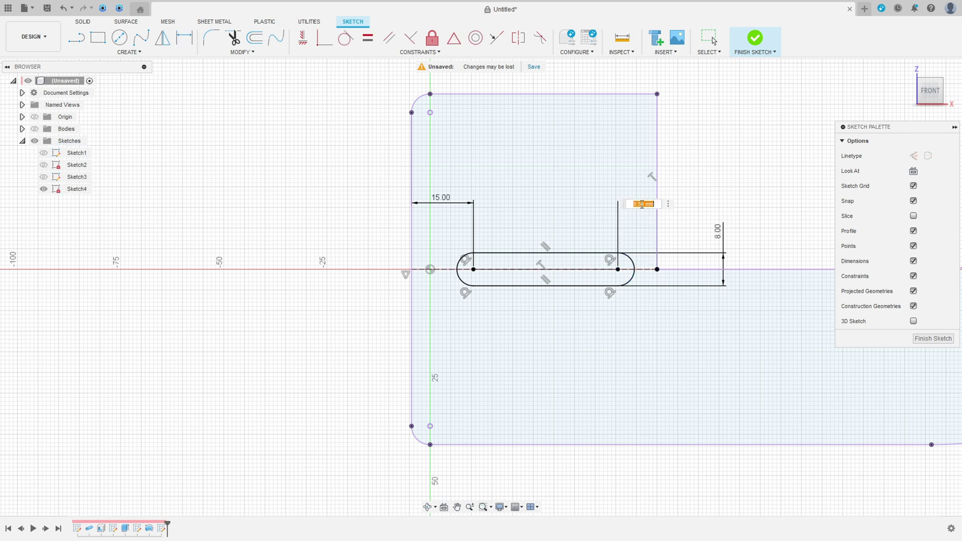
type("15")
key("Return")
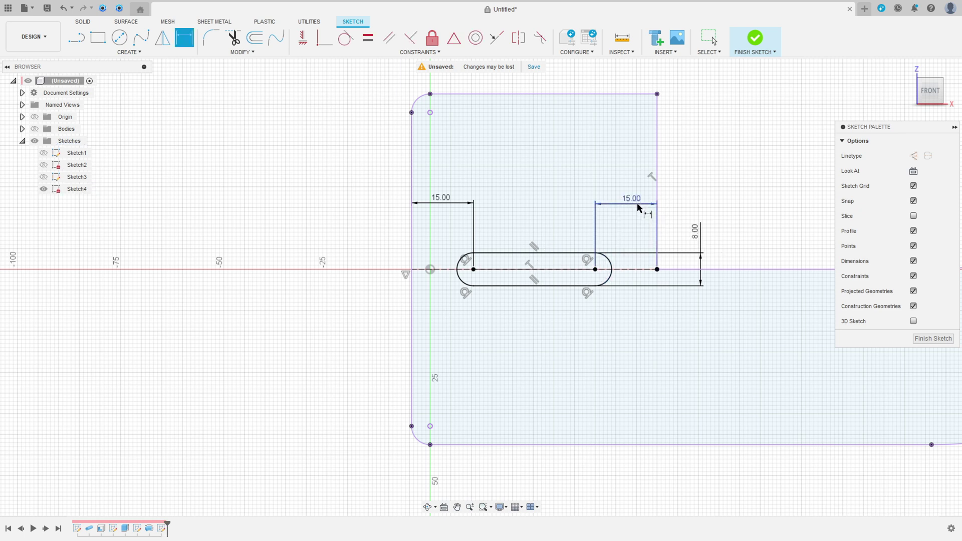
Finish the slot sketch and show the bodies again
scroll(687, 203, "down", 1)
middle_click_drag(742, 196, 640, 211)
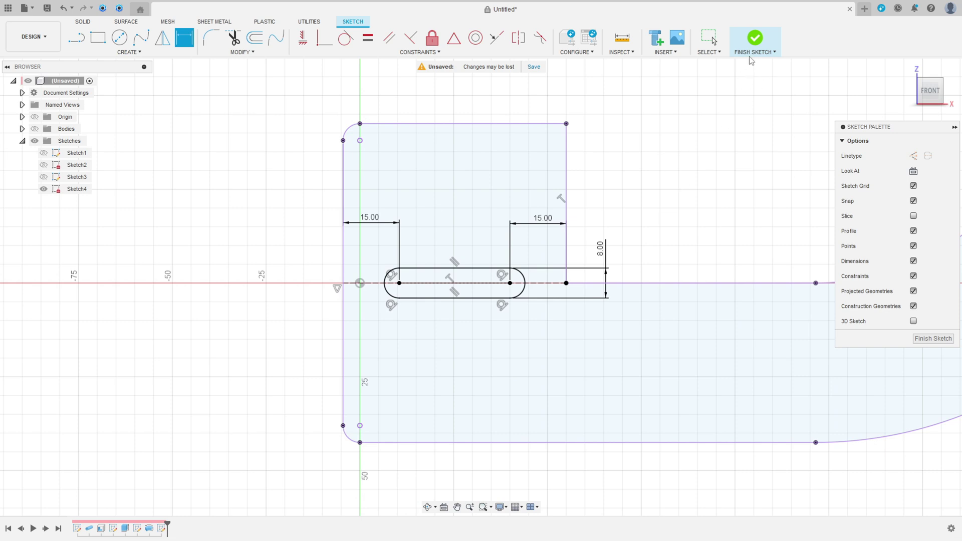
left_click(748, 50)
left_click(34, 129)
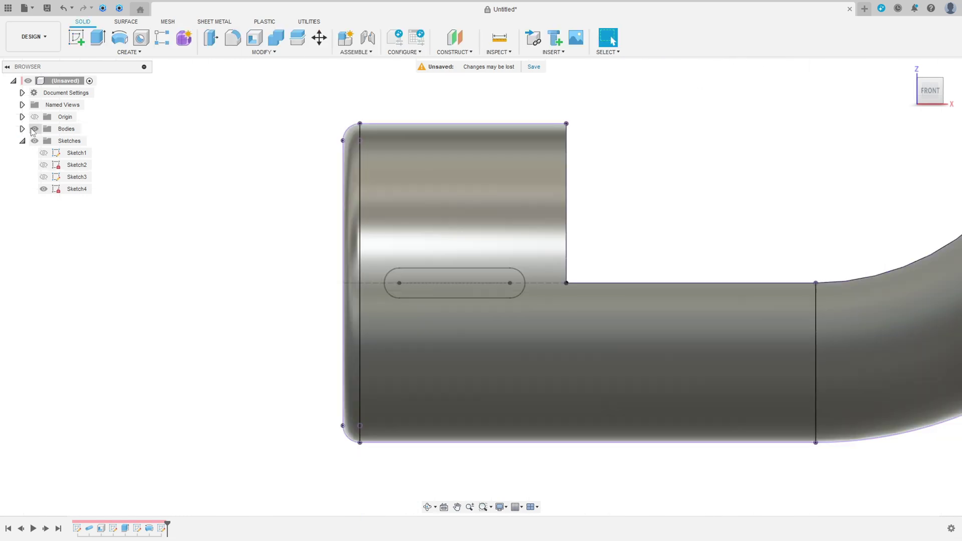
Extrude the slot profile as a cut with extent All, flipped towards the front so it pierces only the collar's front wall
scroll(376, 221, "down", 2)
middle_click_drag(376, 221, 413, 236, "shift")
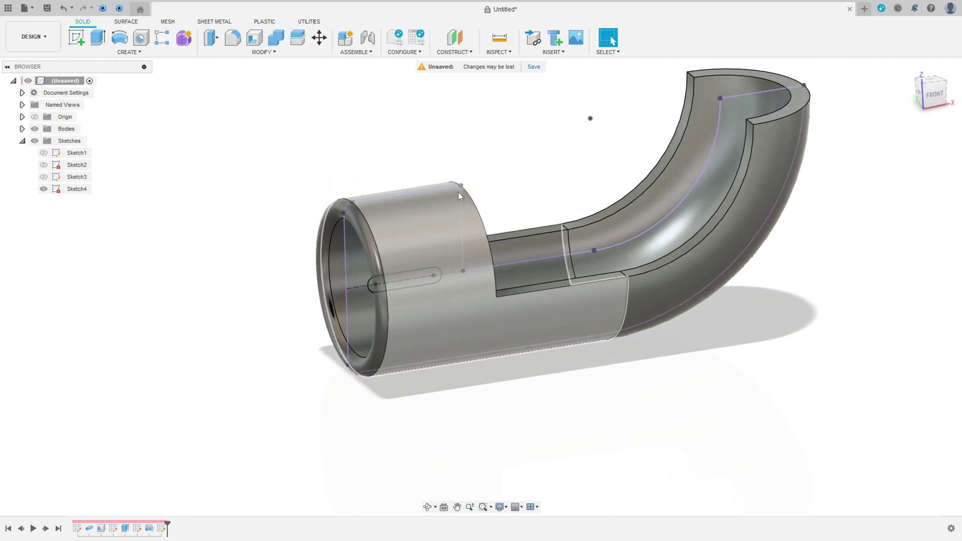
middle_click_drag(531, 172, 478, 188)
left_click(92, 40)
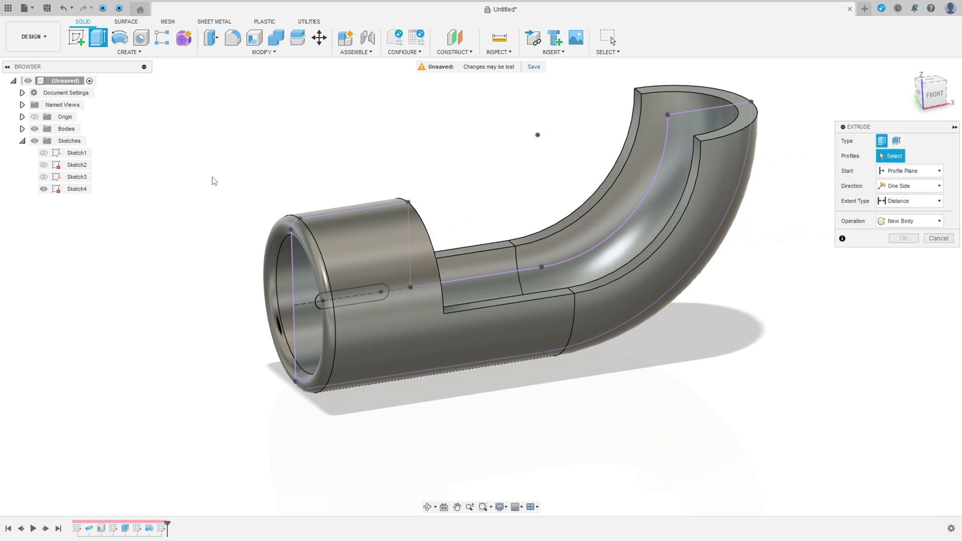
left_click(348, 297)
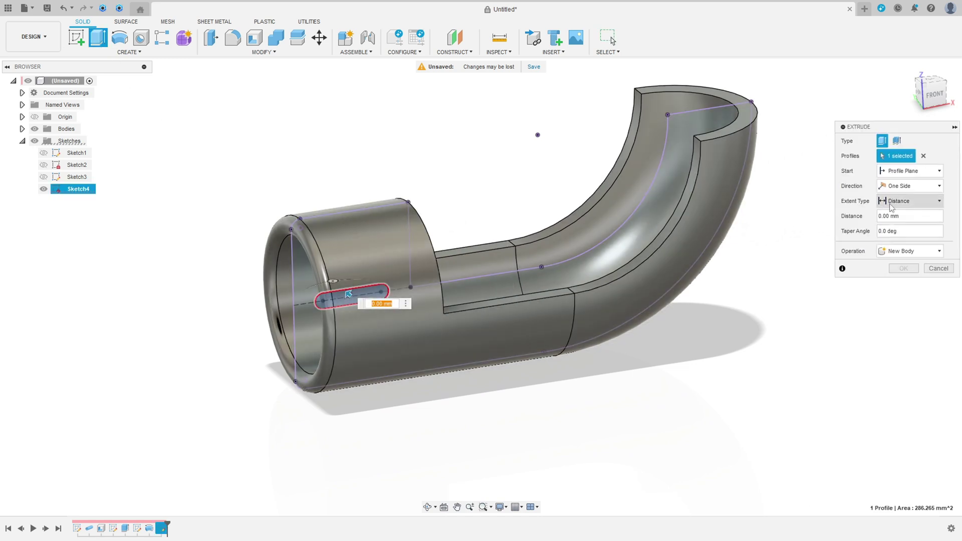
left_click(903, 202)
left_click(897, 234)
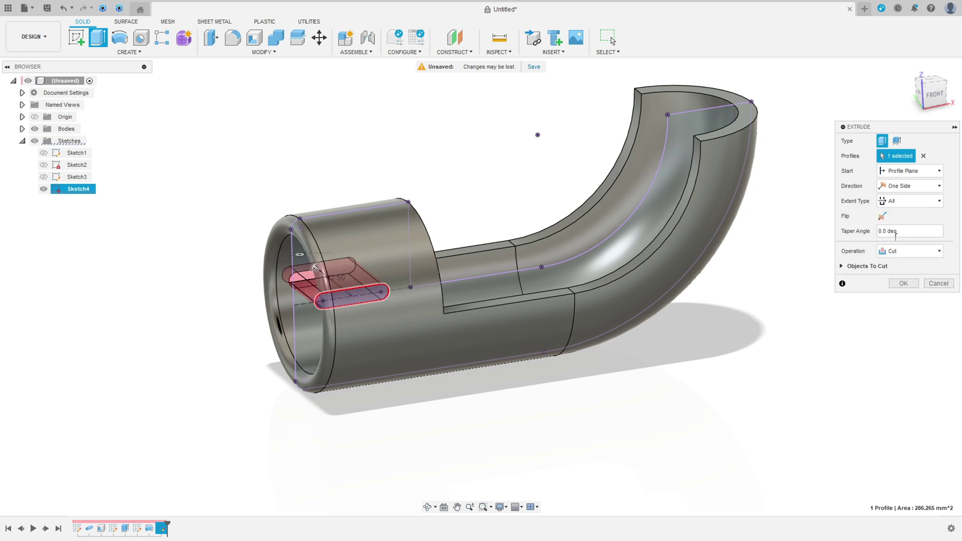
left_click(882, 216)
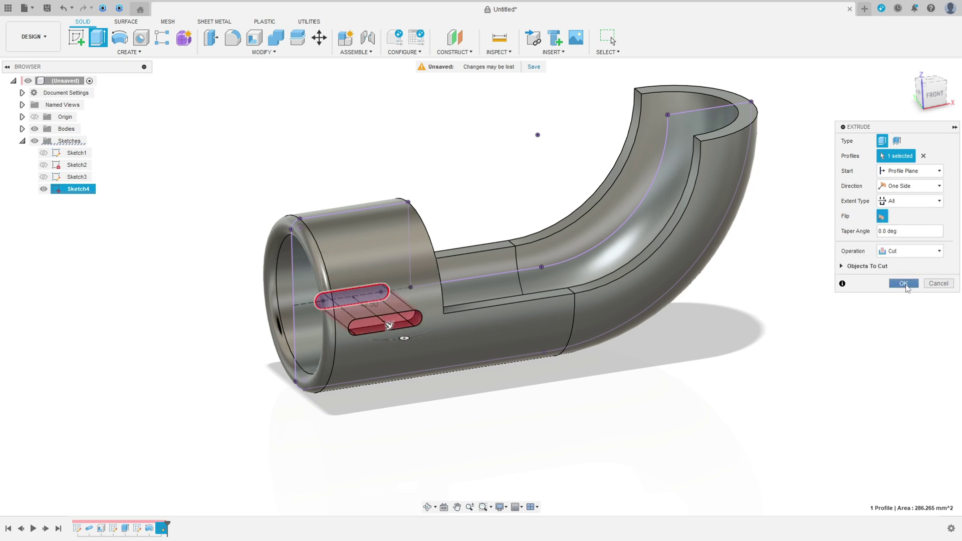
left_click(904, 284)
Circular-pattern the slot cut feature about the axis of the collar's curved step edge with Full distribution and a quantity of 16
middle_click_drag(747, 286, 692, 281, "shift")
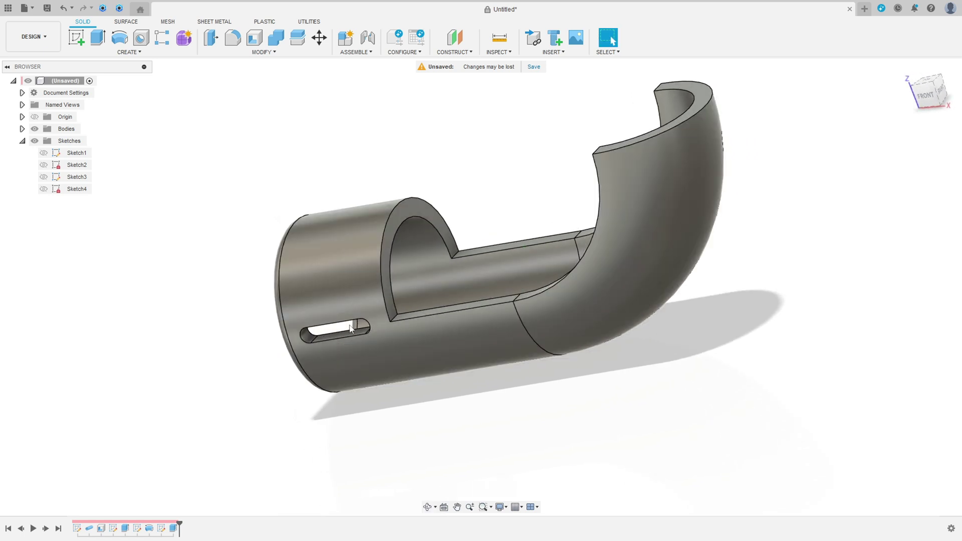
left_click(908, 69)
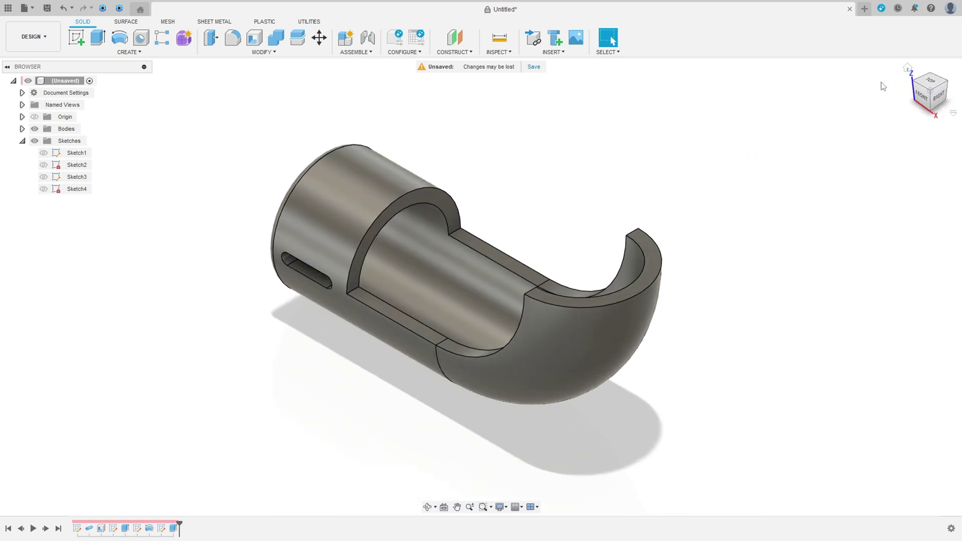
left_click(128, 52)
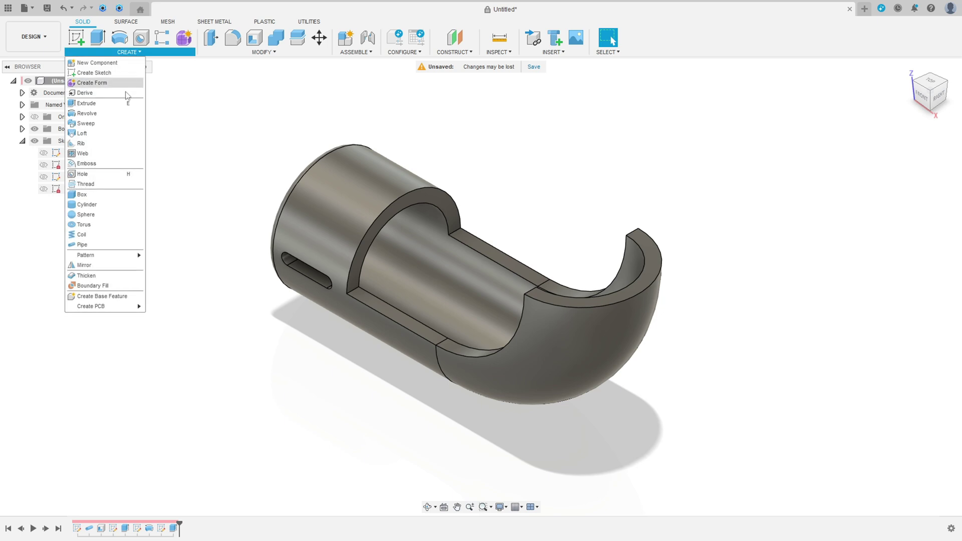
mouse_move(117, 260)
left_click(170, 265)
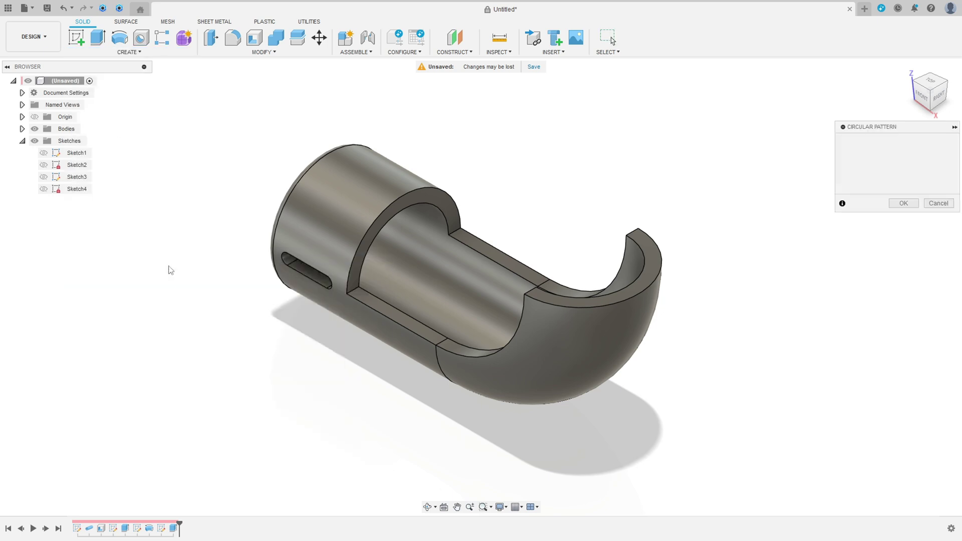
left_click(910, 156)
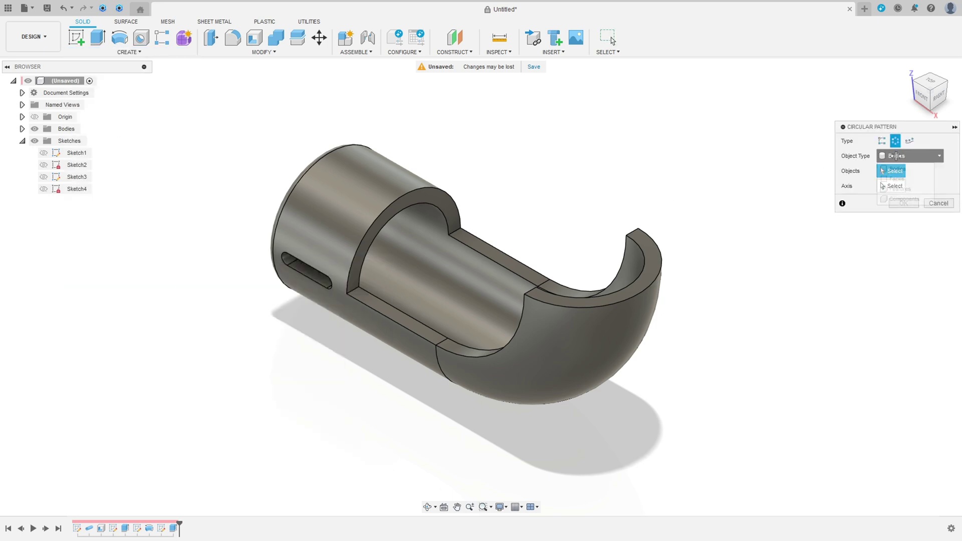
left_click(898, 182)
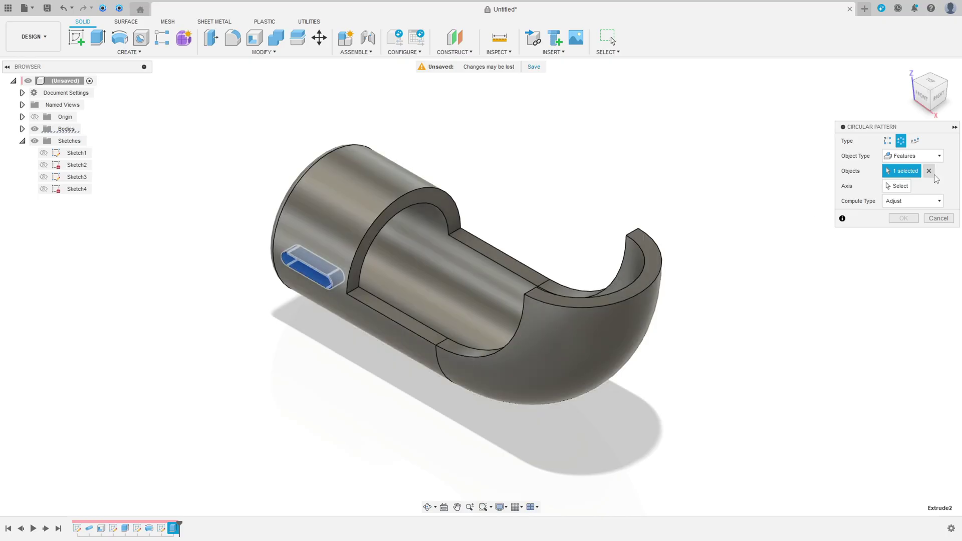
left_click(900, 188)
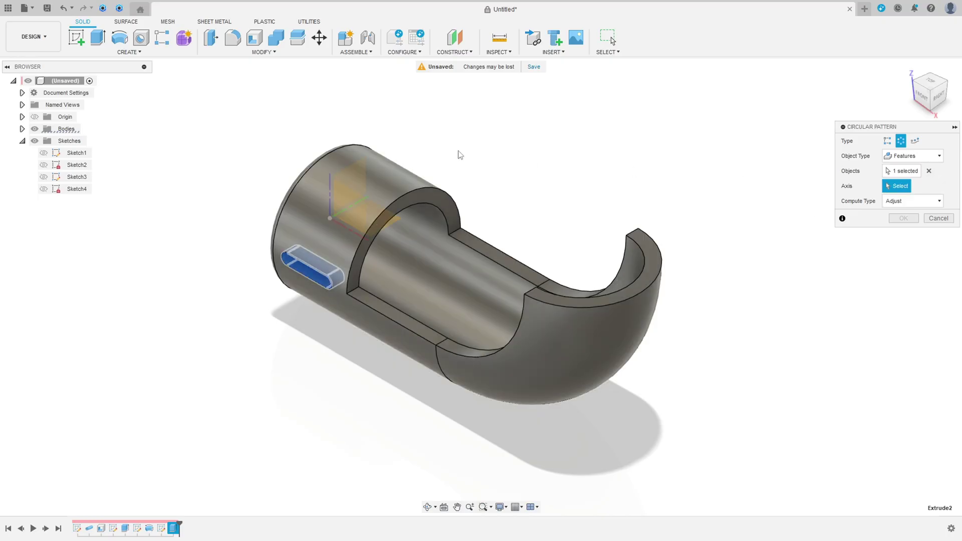
left_click(404, 195)
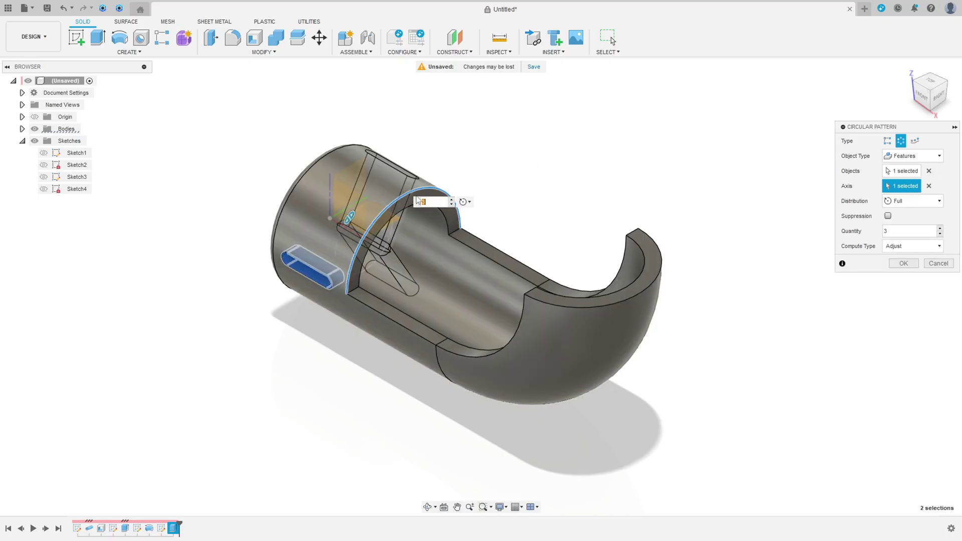
left_click(885, 229)
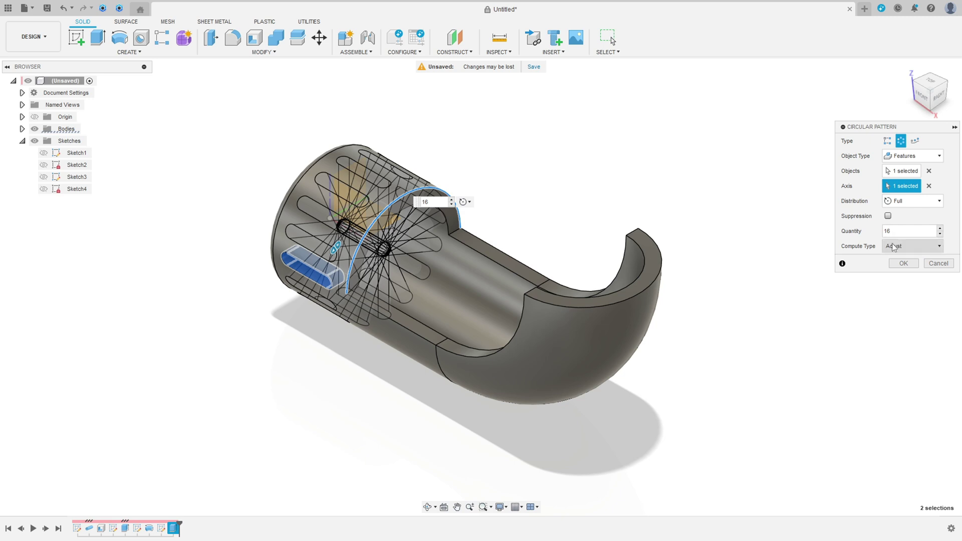
left_click(902, 263)
Start a new sketch on the collar's flat half-ring step face
middle_click_drag(481, 217, 577, 186, "shift")
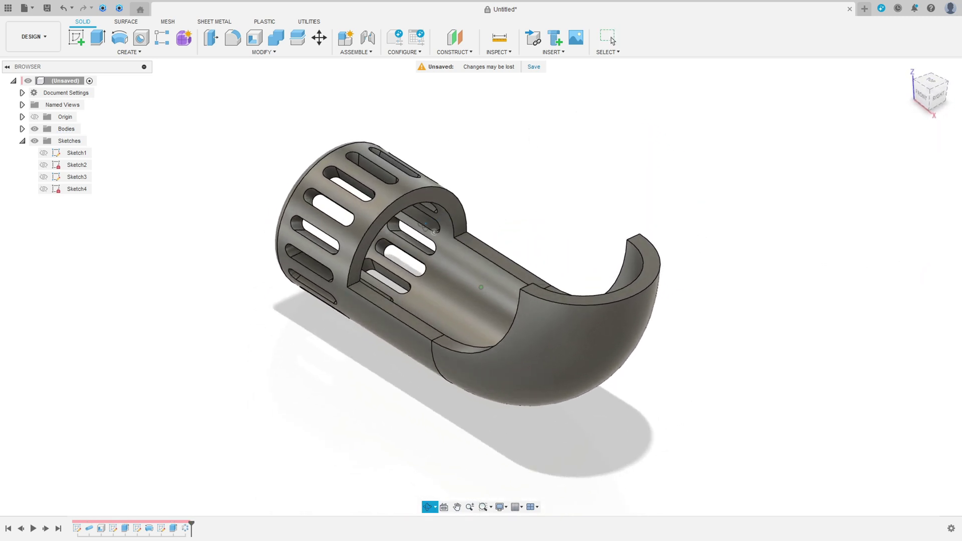
left_click(77, 37)
left_click(446, 197)
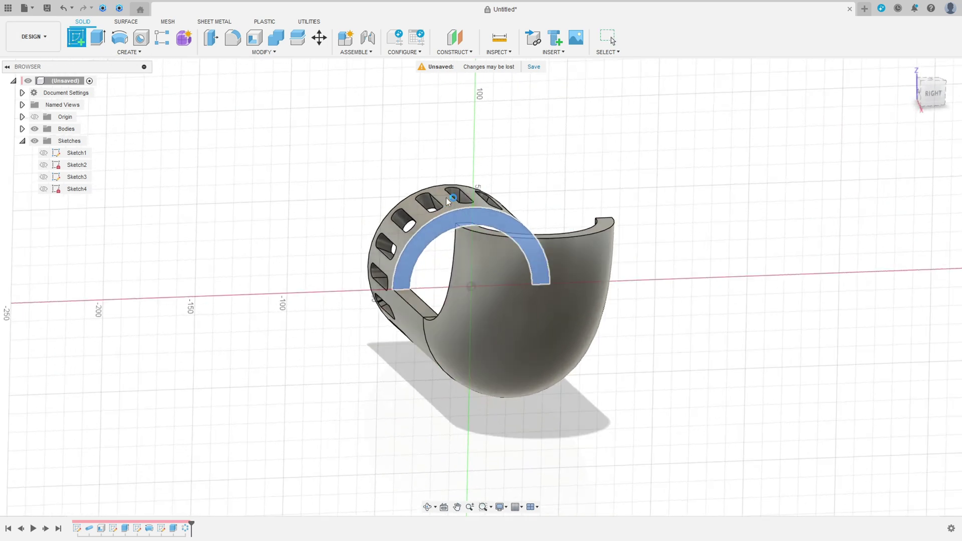
middle_click_drag(410, 219, 395, 181, "shift")
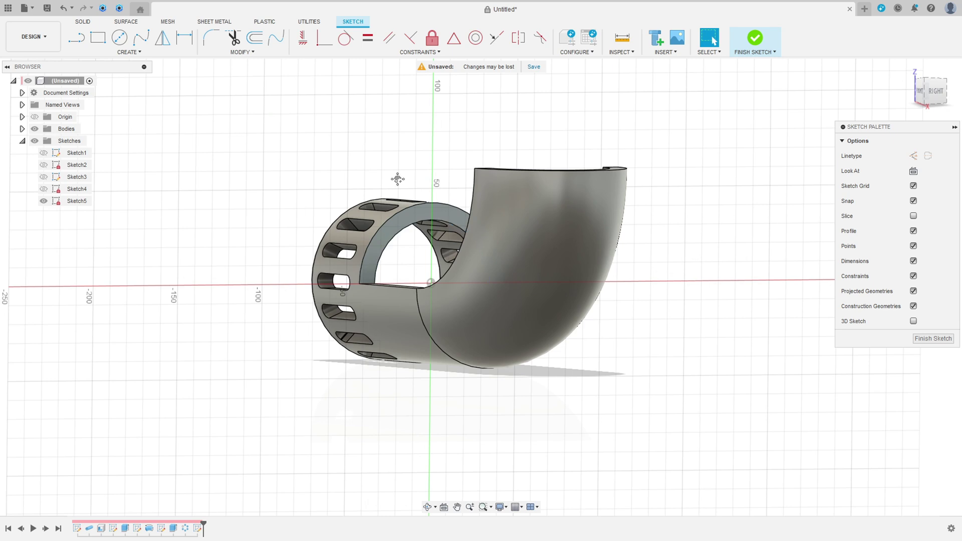
scroll(395, 180, "down", 2)
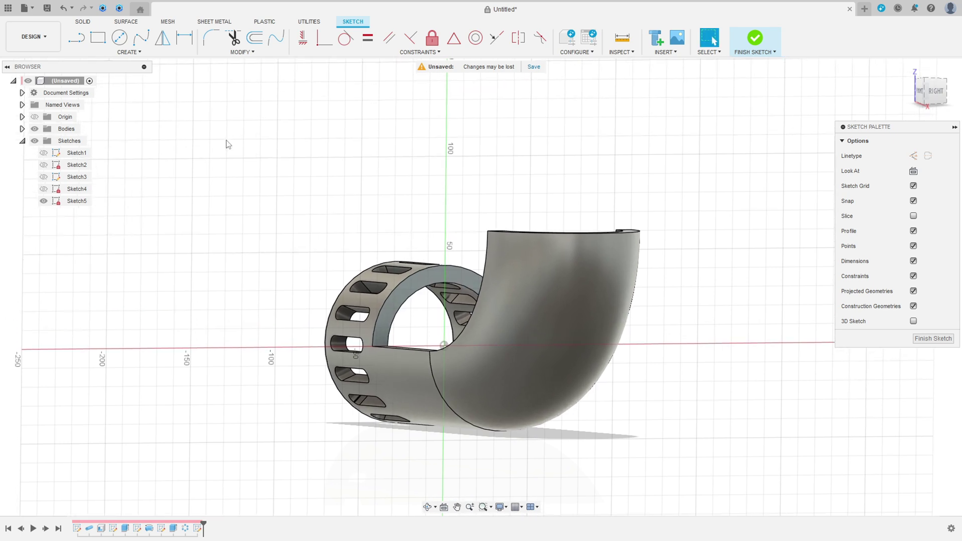
Offset only the half-ring face's outer arc 4.5 mm inward, with chain selection off, and finish the sketch
left_click(254, 37)
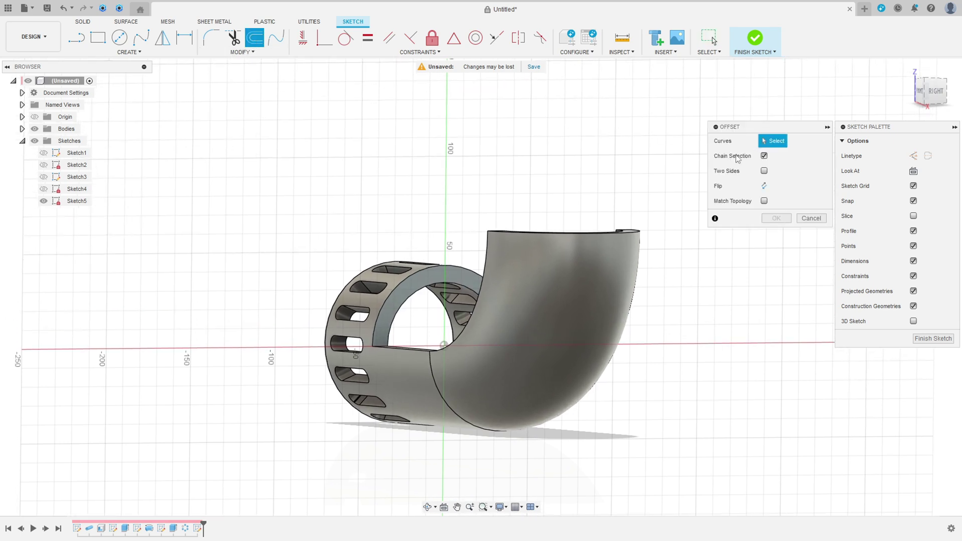
scroll(437, 272, "up", 3)
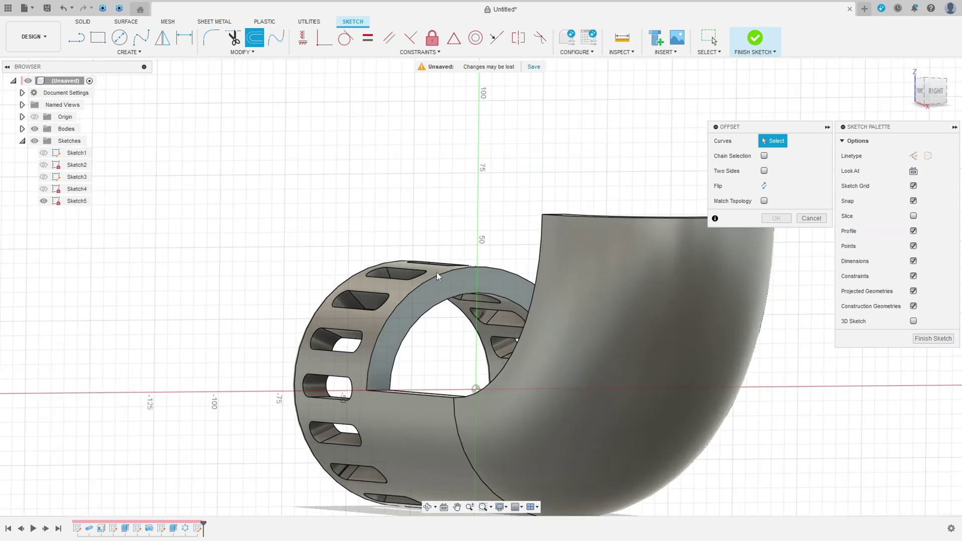
left_click(440, 275)
left_click_drag(440, 278, 444, 291)
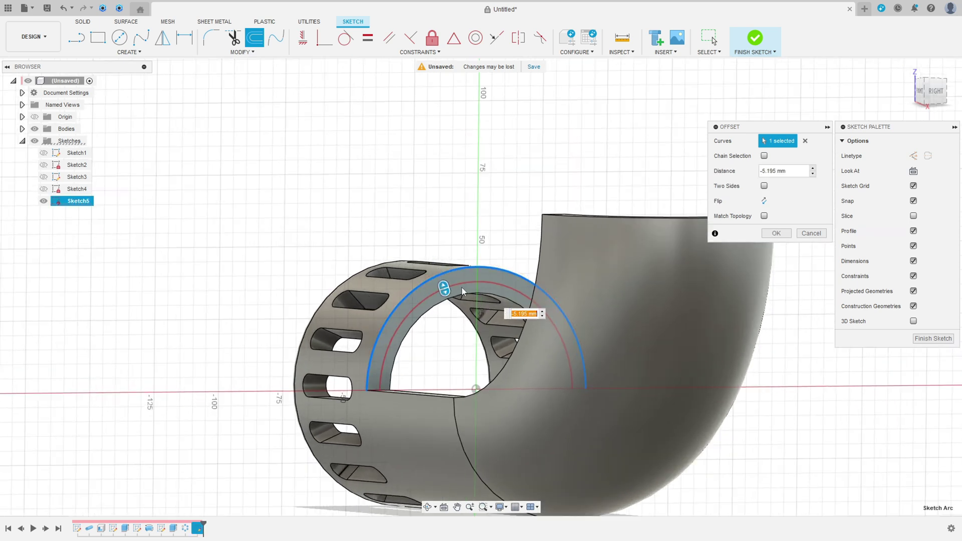
type("-")
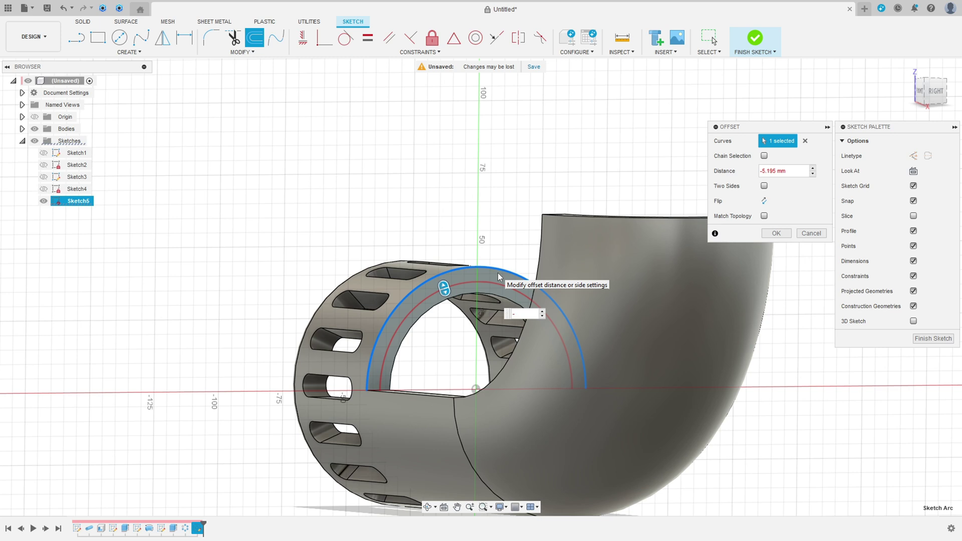
type("4,5")
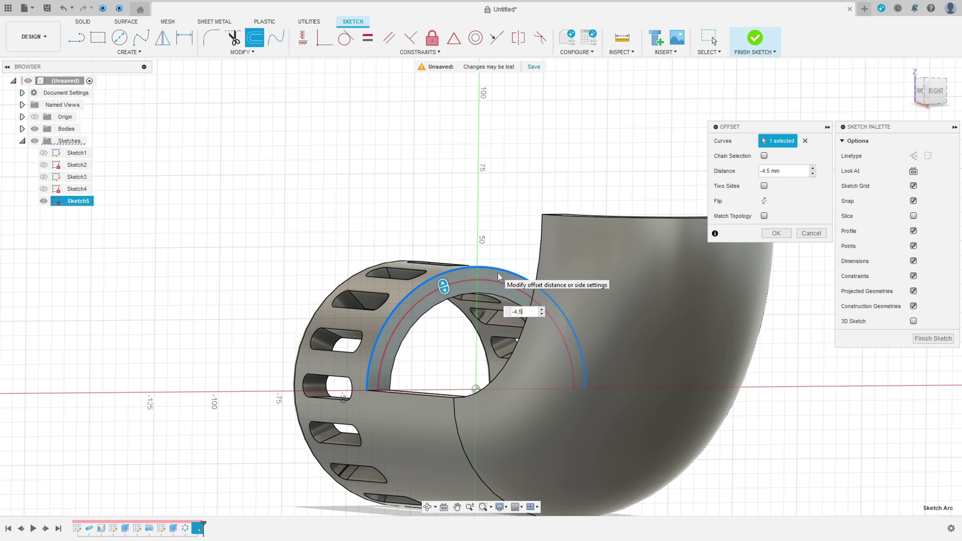
key("Return")
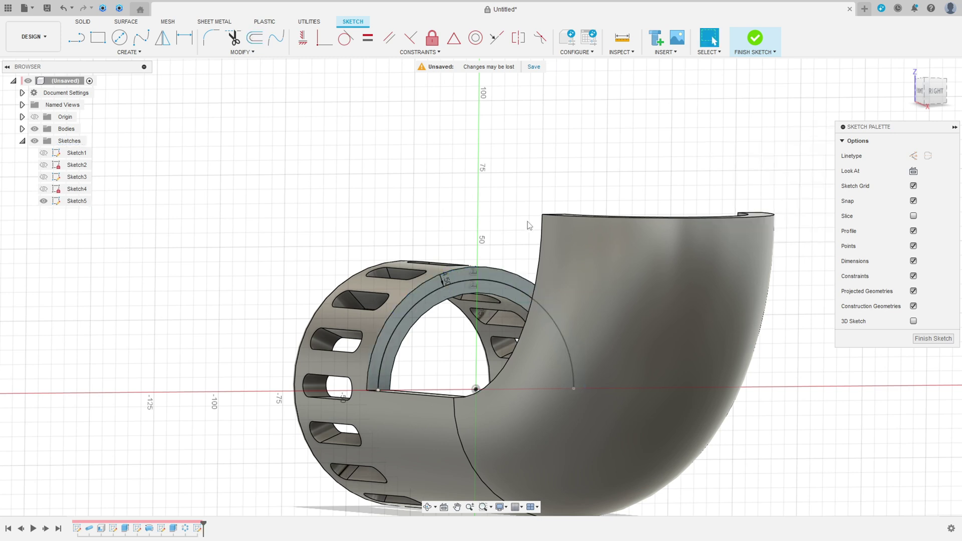
mouse_move(498, 273)
middle_mouse_down("shift")
mouse_move(511, 321)
mouse_move(513, 256)
middle_mouse_up("shift")
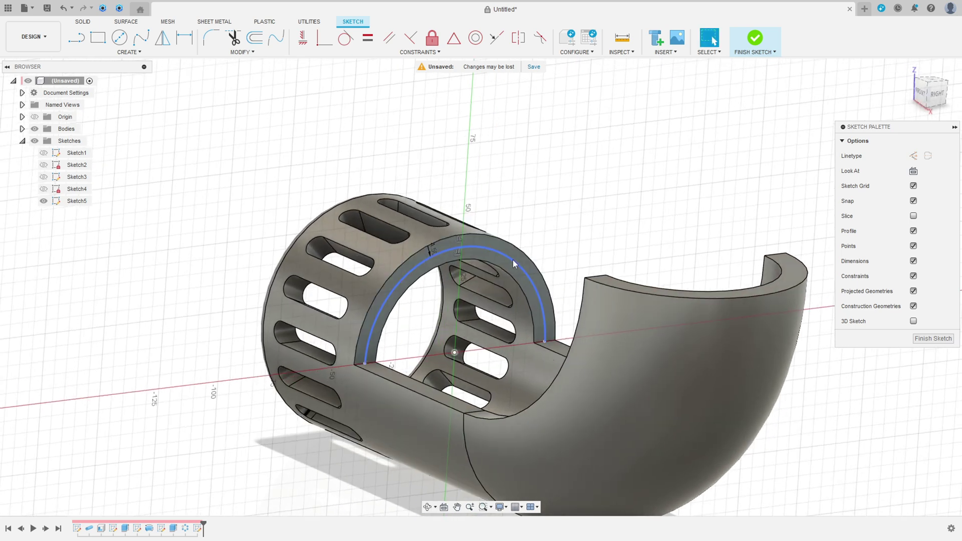
left_click(756, 39)
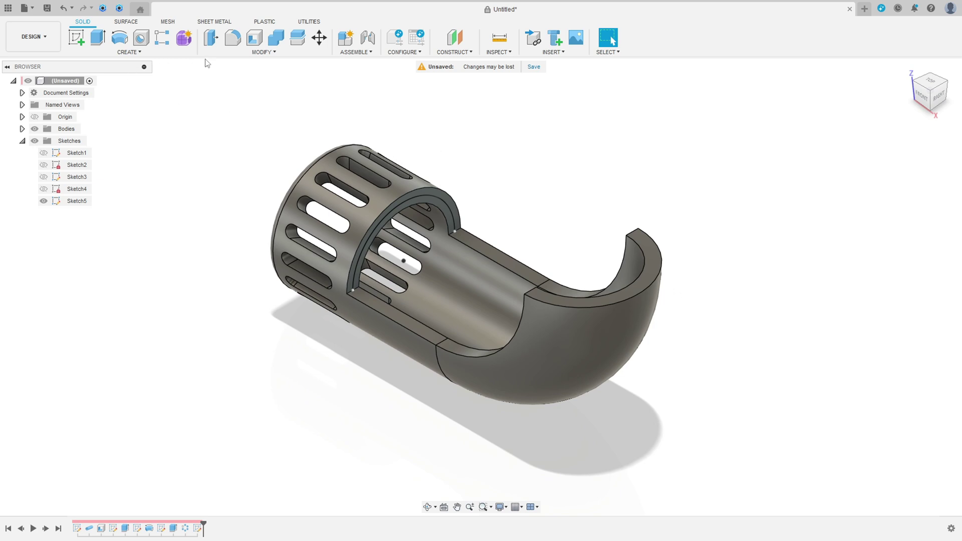
Fillet the two corner edges at the ends of the bent pipe's open half-ring rim with a 16 mm radius
left_click(233, 38)
middle_click_drag(363, 209, 439, 203, "shift")
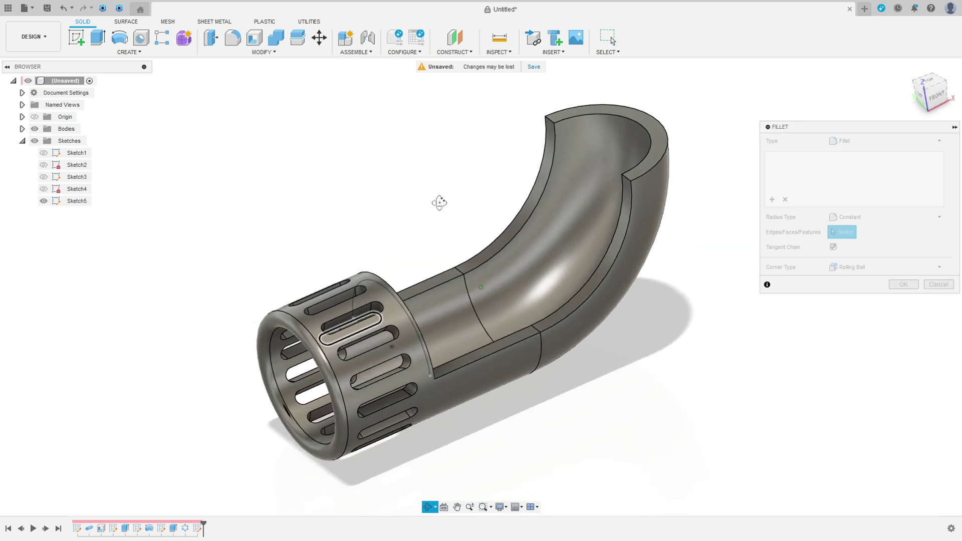
left_click(622, 178)
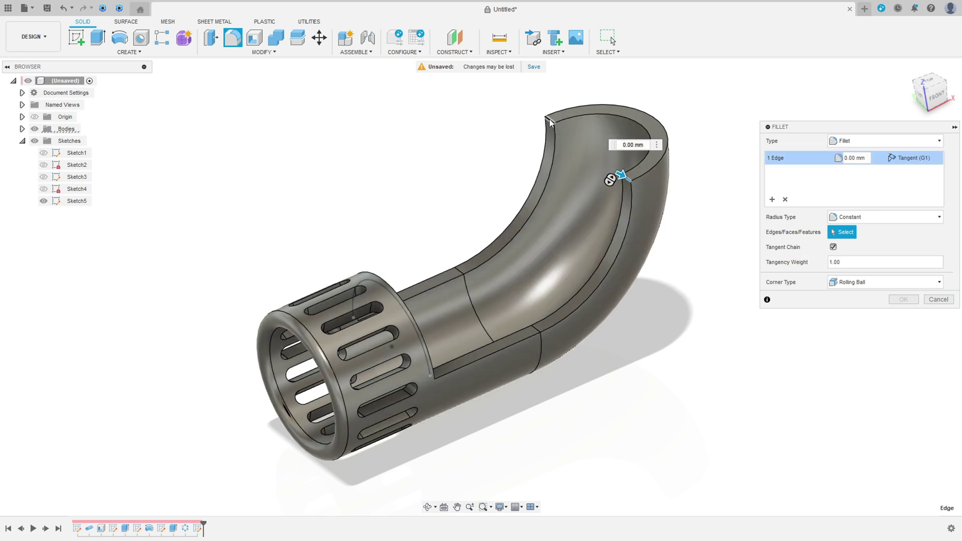
left_click(550, 119)
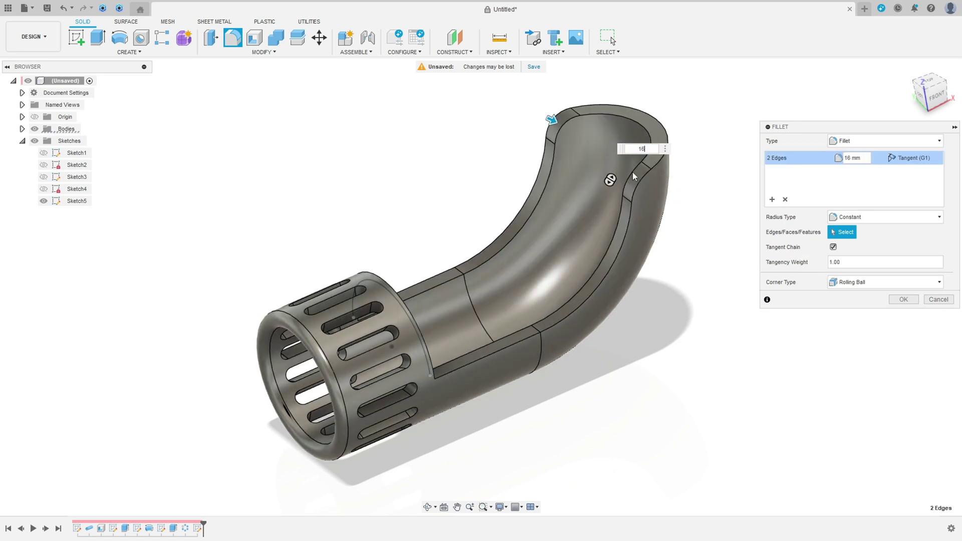
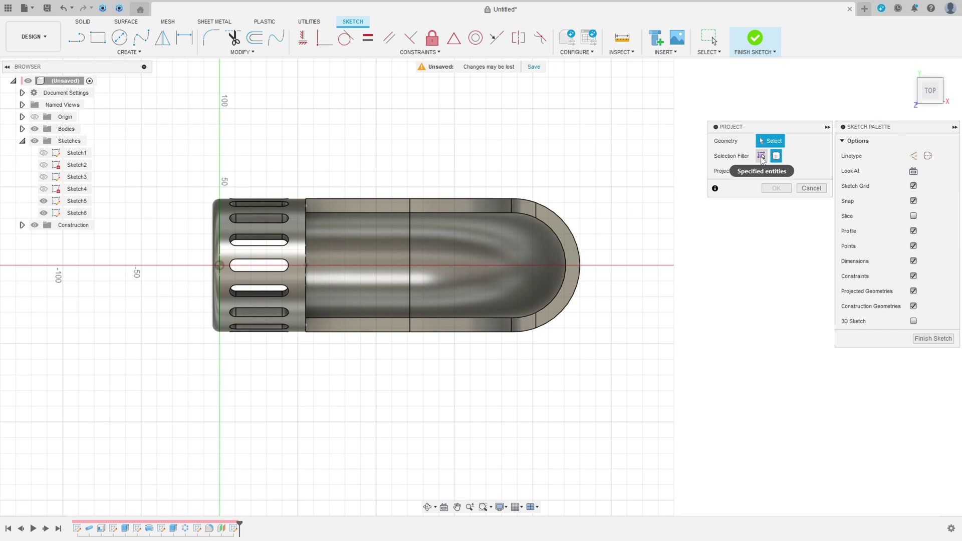
Project the seven outer edges of the cut-away rim into the sketch, using the Specified entities filter with the projection link on
left_click(762, 156)
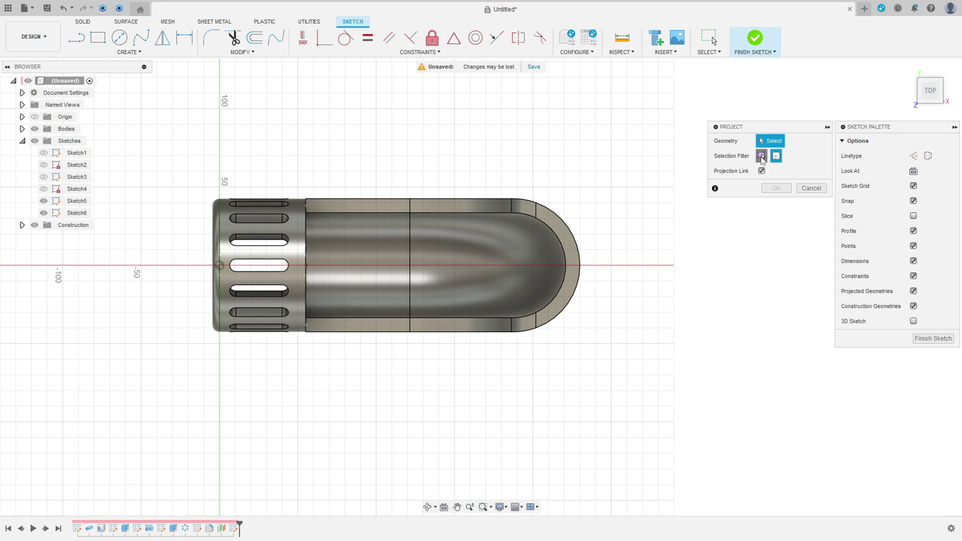
left_click(341, 199)
left_click(466, 200)
left_click(525, 201)
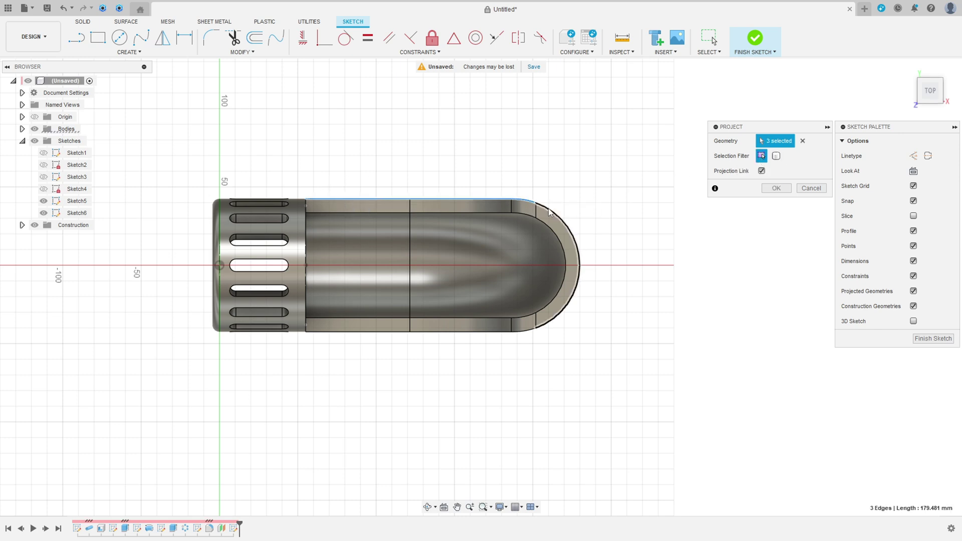
left_click(551, 211)
left_click(524, 332)
left_click(441, 332)
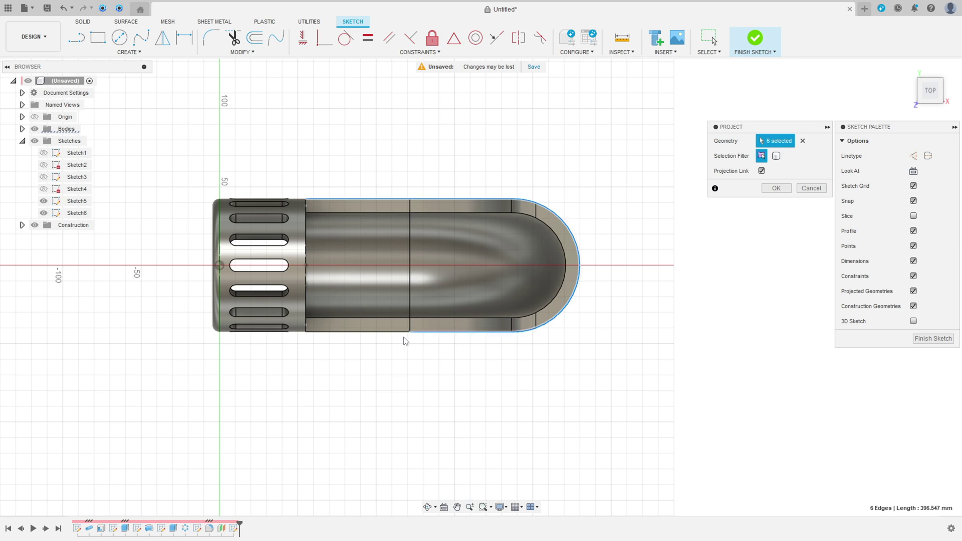
left_click(393, 332)
middle_click_drag(393, 332, 365, 312, "shift")
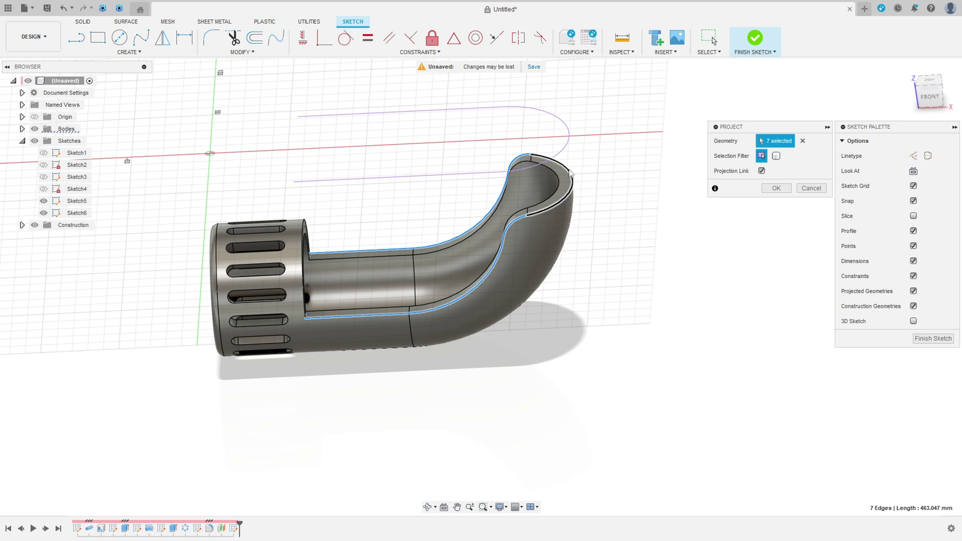
left_click(776, 188)
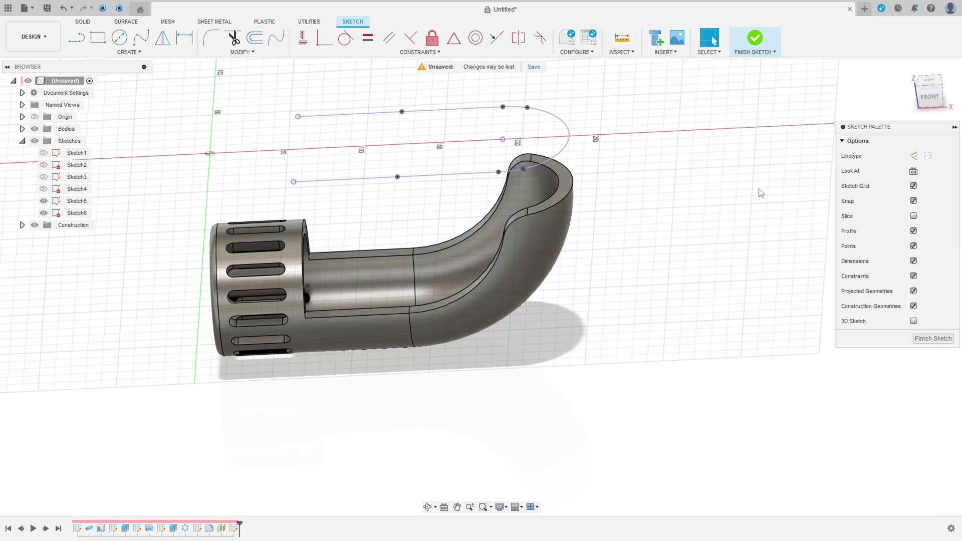
Hide the bodies and offset the whole projected U-shaped chain 4.5 mm inward
left_click(35, 130)
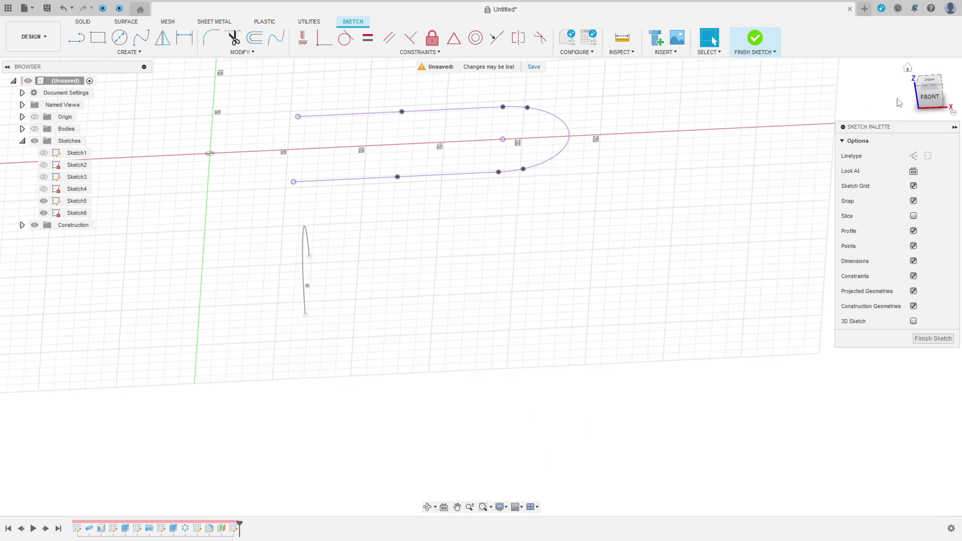
left_click(932, 81)
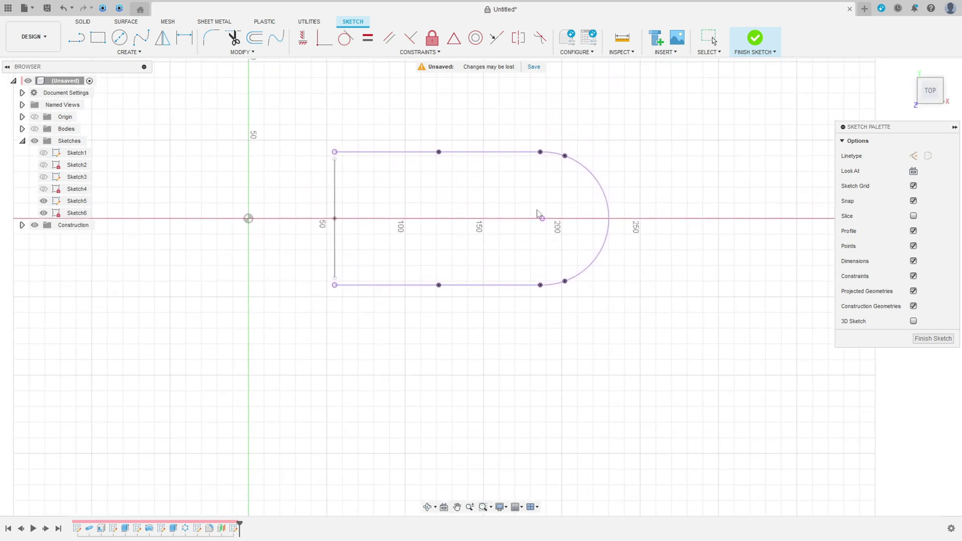
left_click(255, 37)
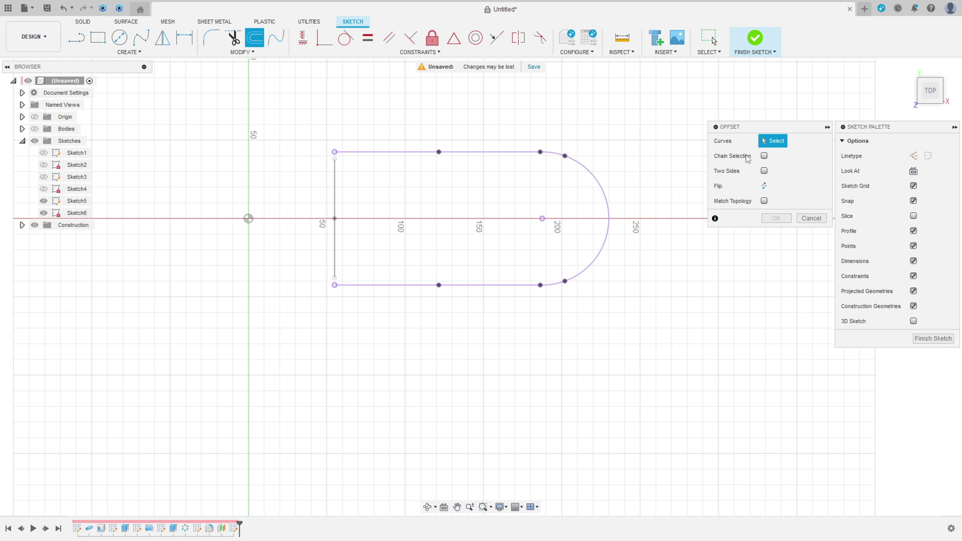
left_click(476, 152)
left_click_drag(476, 153, 476, 161)
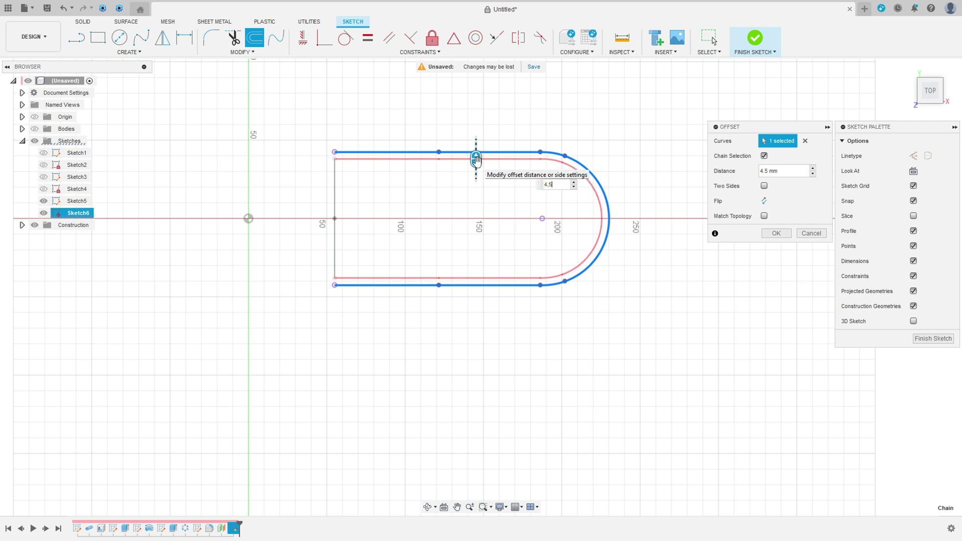
key("Return")
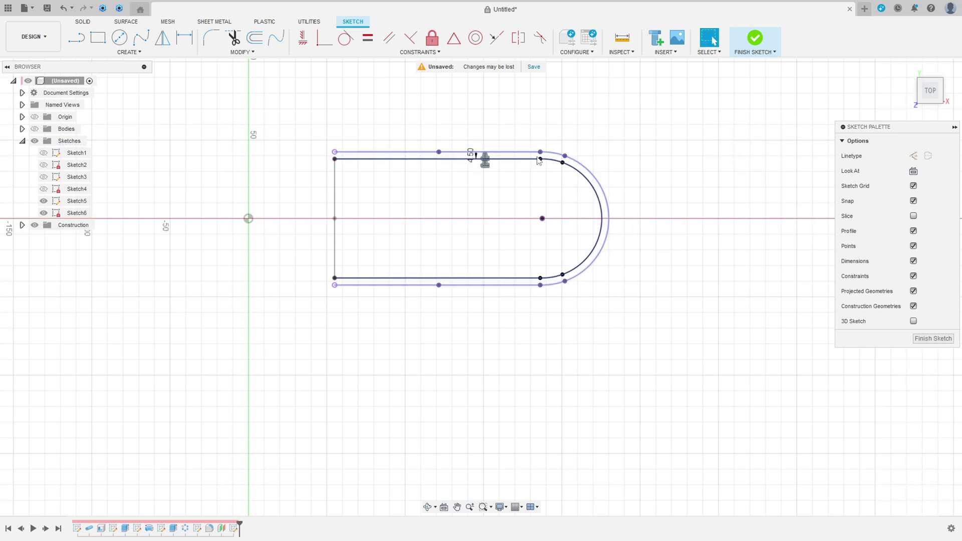
Finish the U-shaped offset sketch and show the bodies again
mouse_move(478, 158)
middle_mouse_down("shift")
mouse_move(619, 121)
mouse_move(591, 112)
middle_mouse_up("shift")
left_click(756, 38)
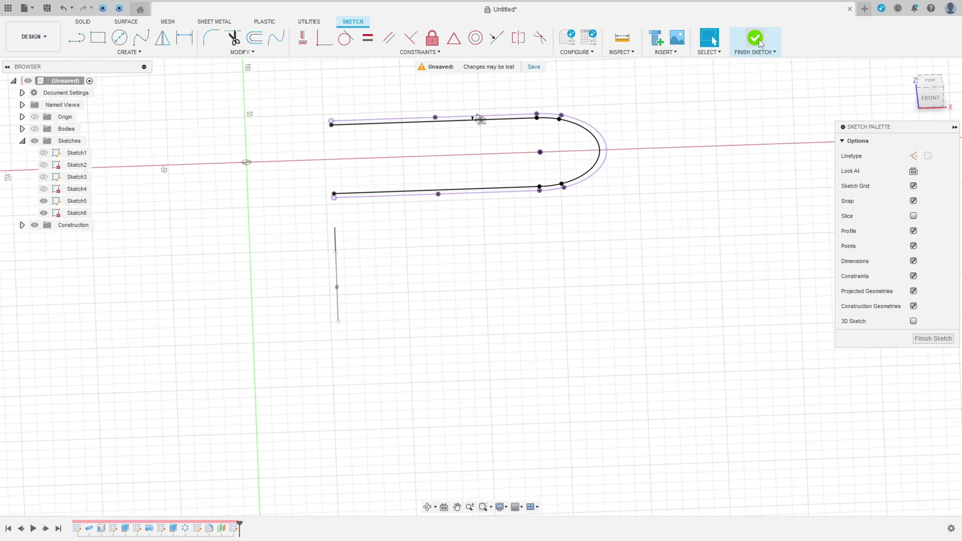
left_click(906, 68)
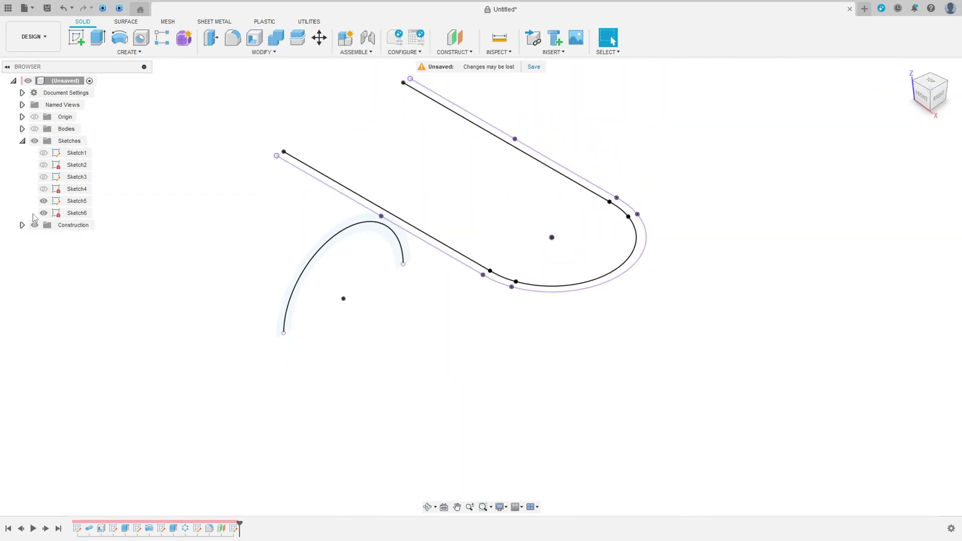
left_click(34, 130)
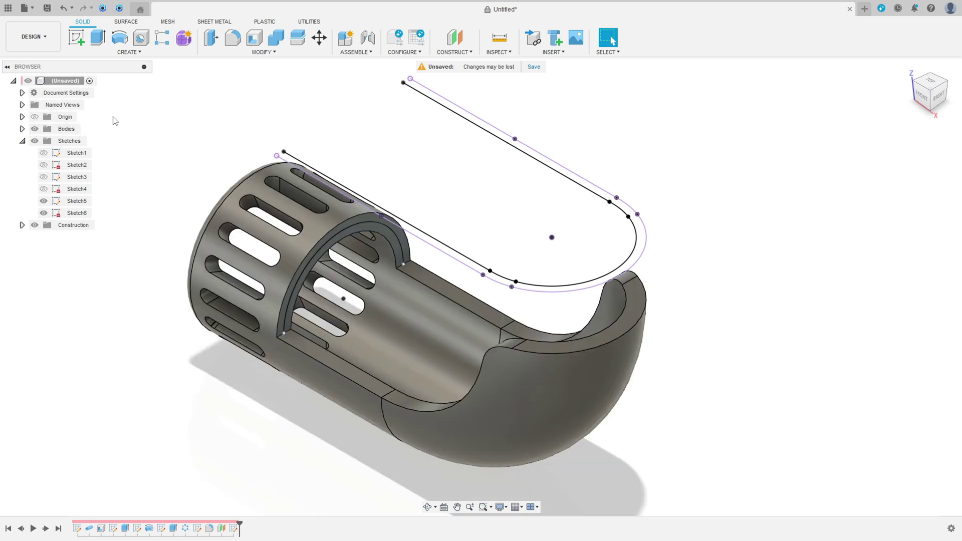
Start a new sketch on the horizontal origin plane and enable 3D Sketch
left_click(82, 40)
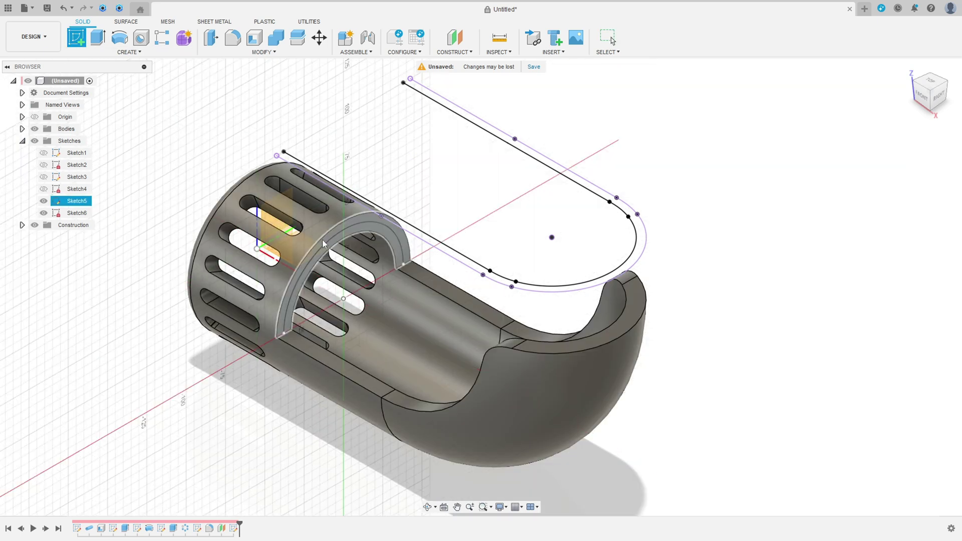
left_click(307, 252)
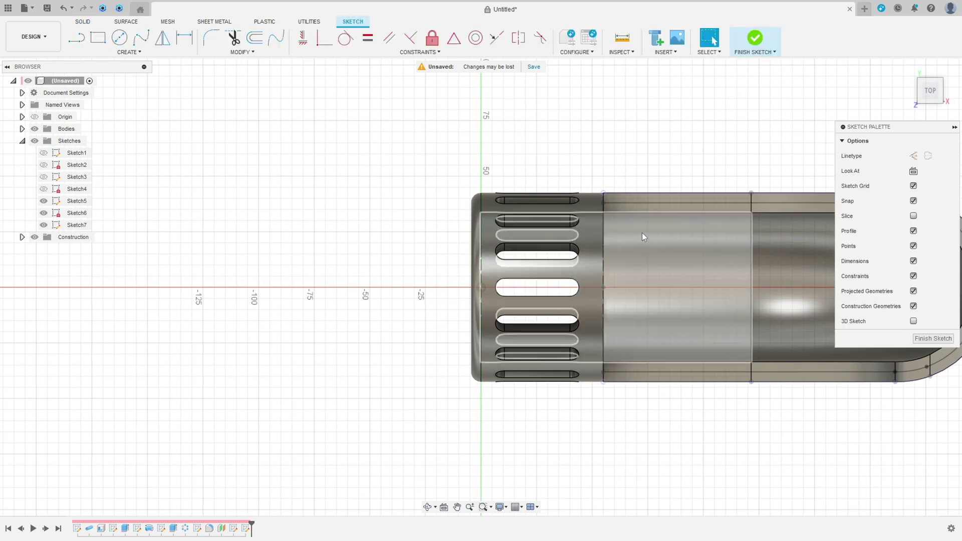
left_click(914, 322)
mouse_move(726, 329)
middle_mouse_down("shift")
mouse_move(624, 368)
mouse_move(281, 361)
middle_mouse_up("shift")
Start Project To Surface and select the seven rim faces of the cut-away half as target faces
left_click(128, 52)
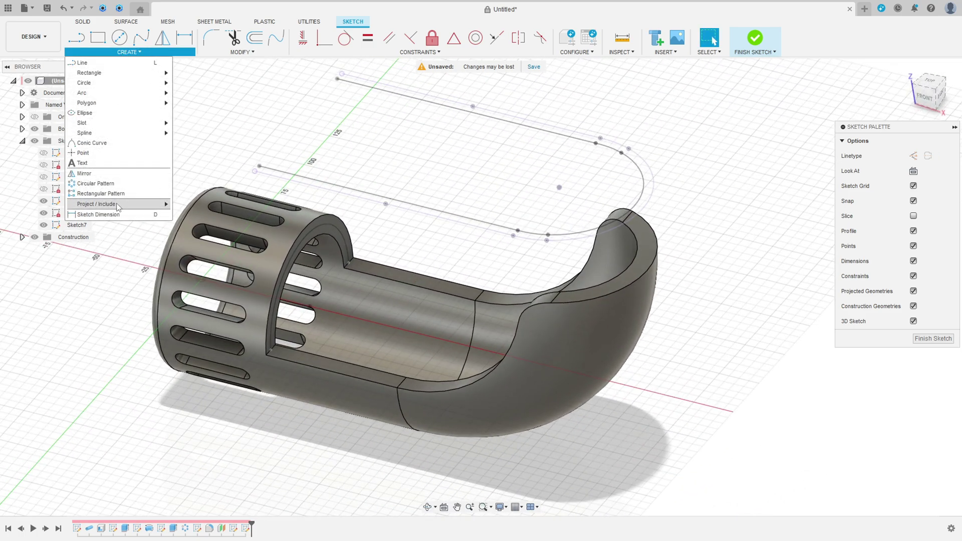
mouse_move(119, 207)
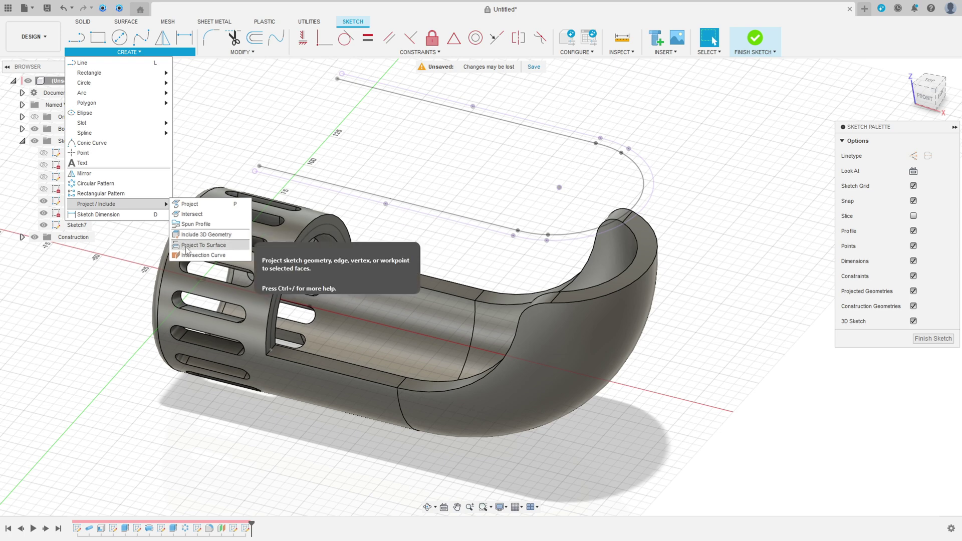
left_click(202, 246)
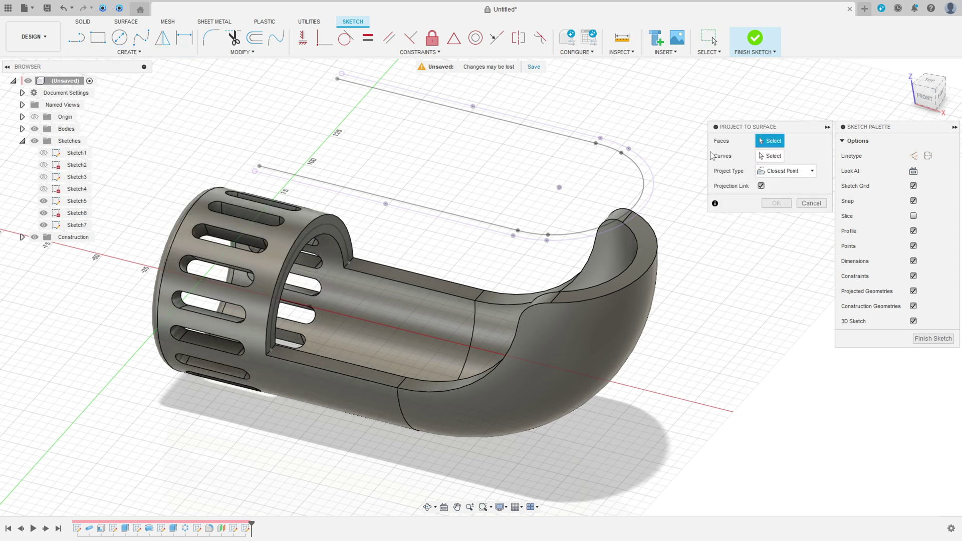
left_click(330, 368)
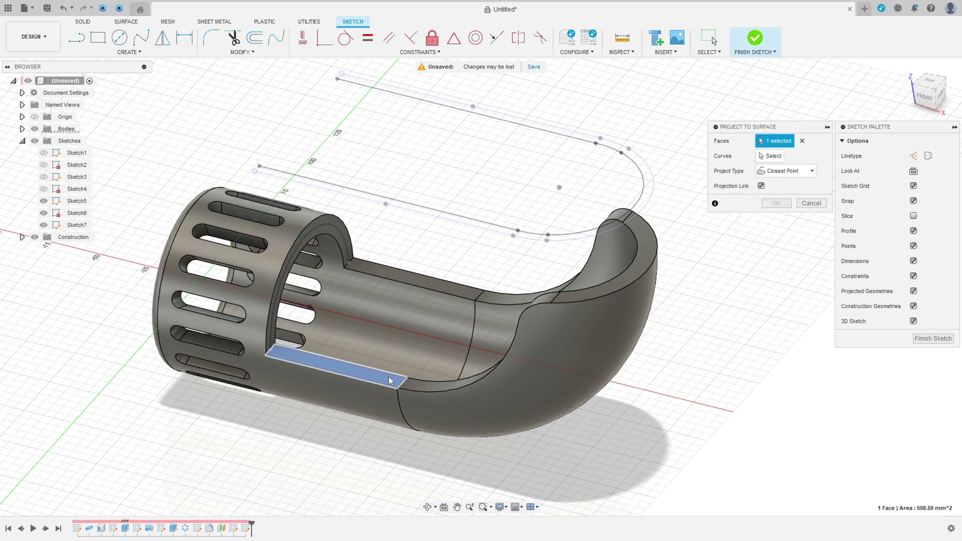
left_click(422, 387)
middle_click_drag(422, 387, 428, 281, "shift")
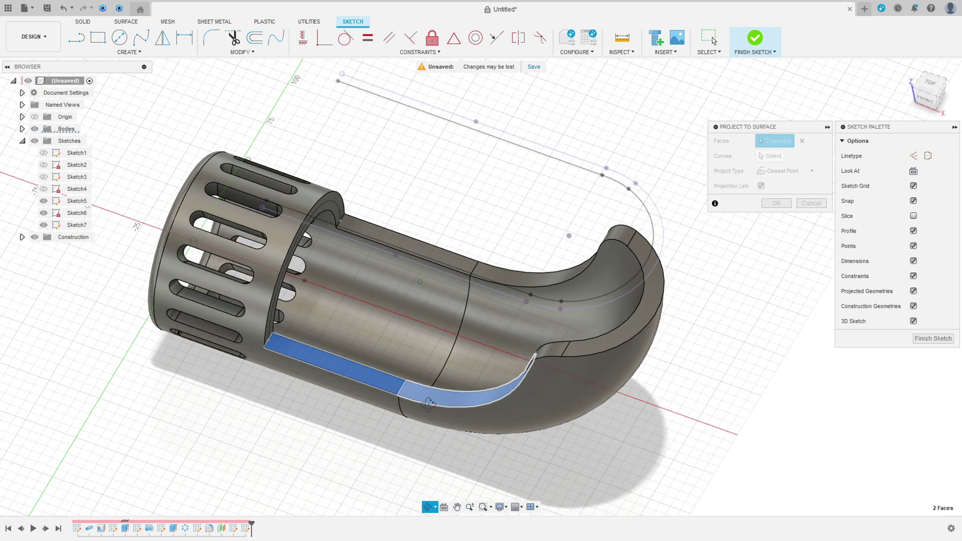
left_click(444, 253)
left_click(506, 274)
middle_click_drag(505, 274, 604, 361, "shift")
left_click(612, 357)
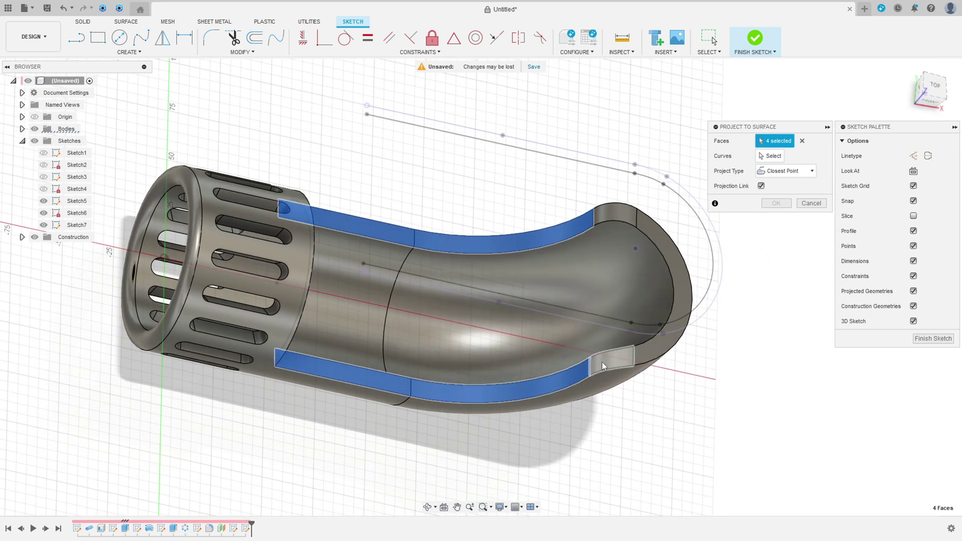
left_click(614, 236)
left_click(617, 210)
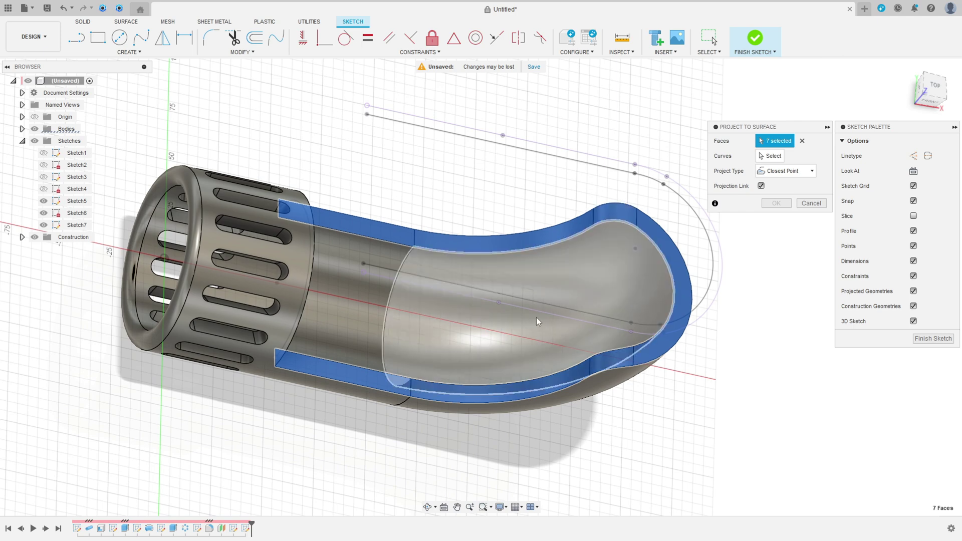
middle_click_drag(537, 317, 537, 267, "shift")
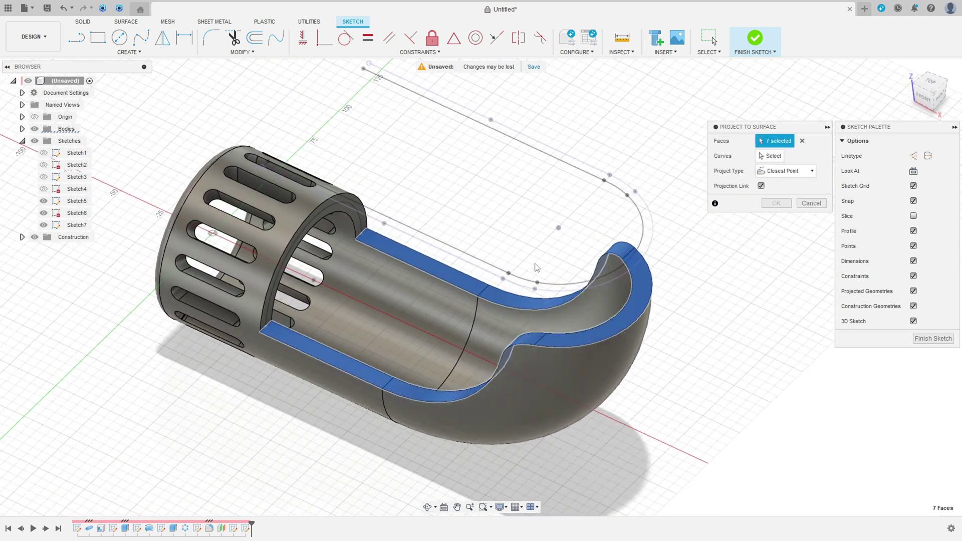
Select all seven segments of the offset U-shaped chain as the curves for the surface projection
left_click(769, 160)
left_click(458, 120)
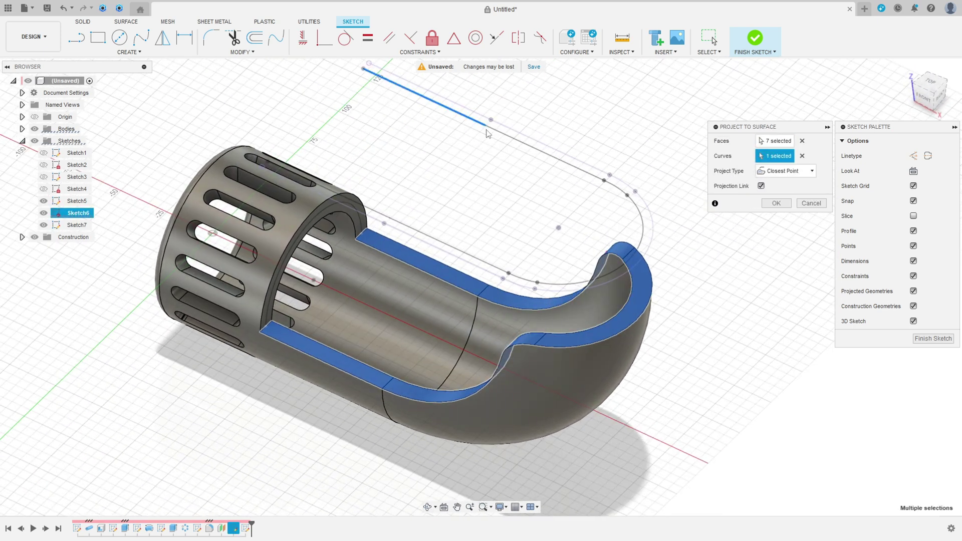
left_click(512, 143)
left_click(618, 195)
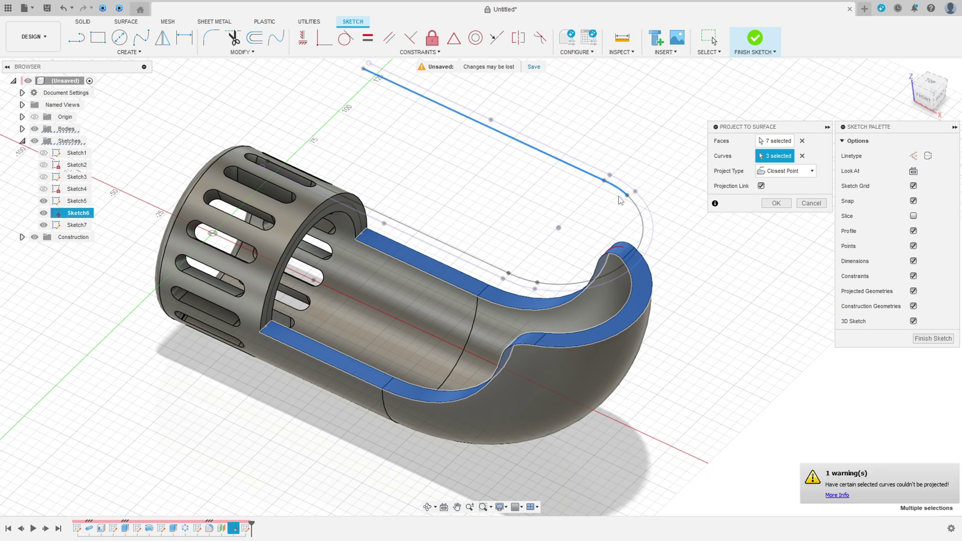
left_click(638, 216)
left_click(525, 283)
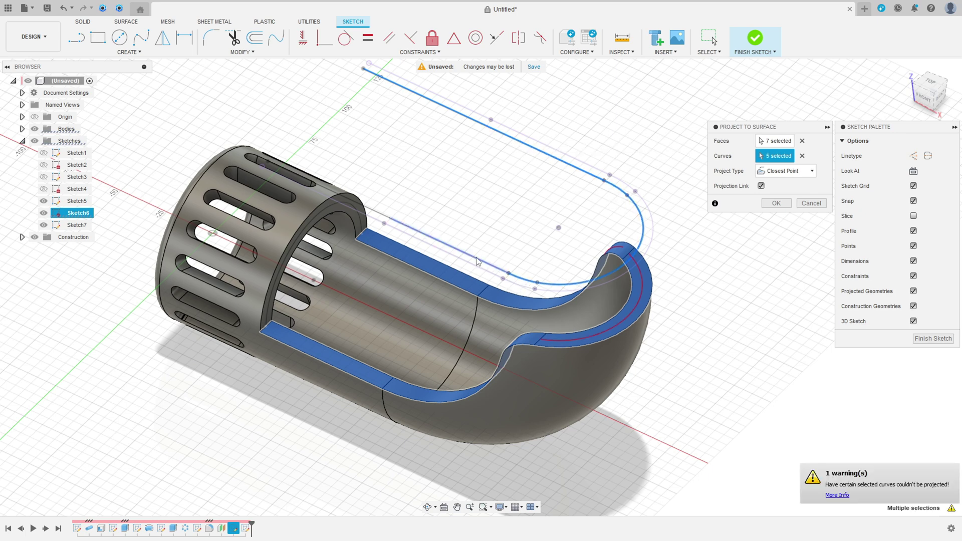
left_click(409, 231)
middle_click_drag(409, 231, 464, 116, "shift")
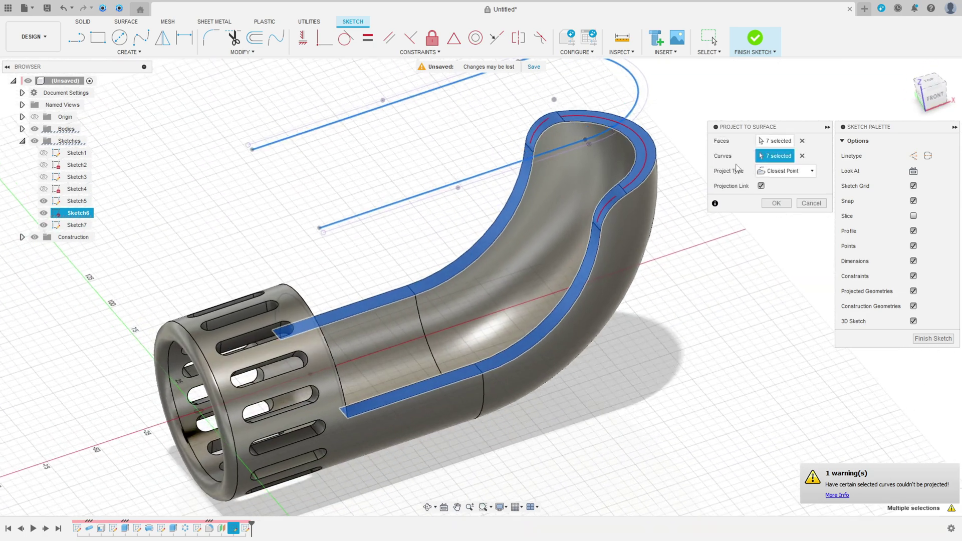
Project the curves onto the rim faces with the Along Vector type, using the vertical Z axis as direction
left_click(781, 176)
left_click(782, 197)
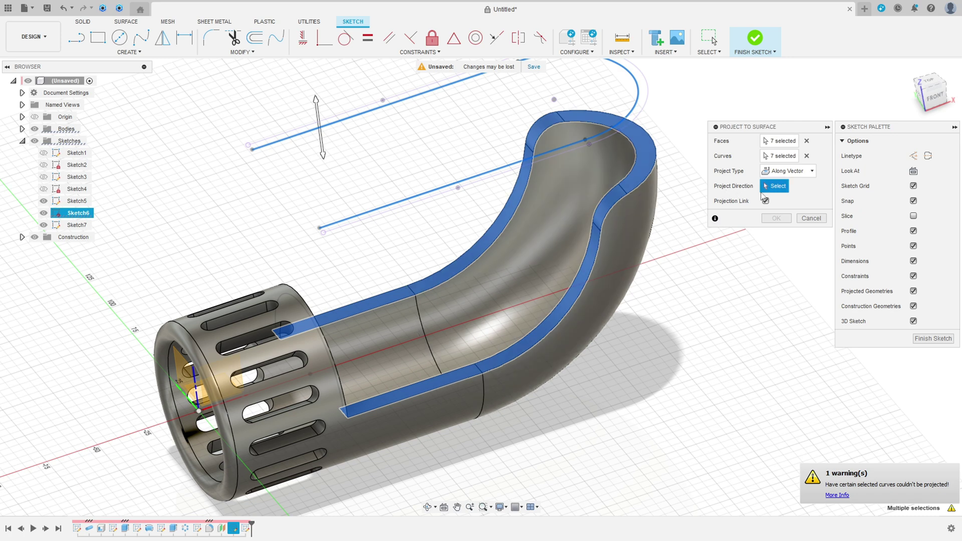
middle_click_drag(196, 333, 227, 320, "shift")
left_click(227, 351)
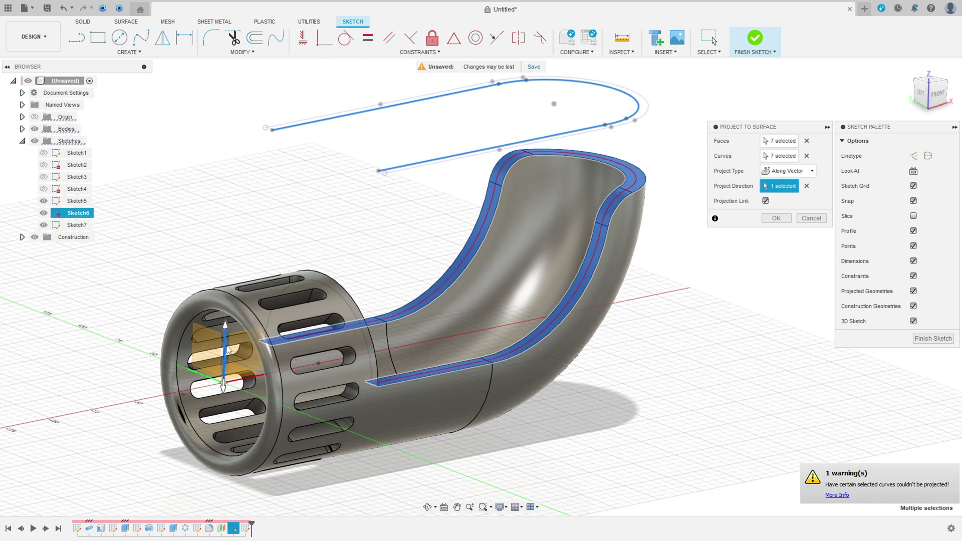
left_click(771, 220)
Hide the flat U-shaped offset sketch and finish the 3D sketch with the projected rim path
left_click(44, 213)
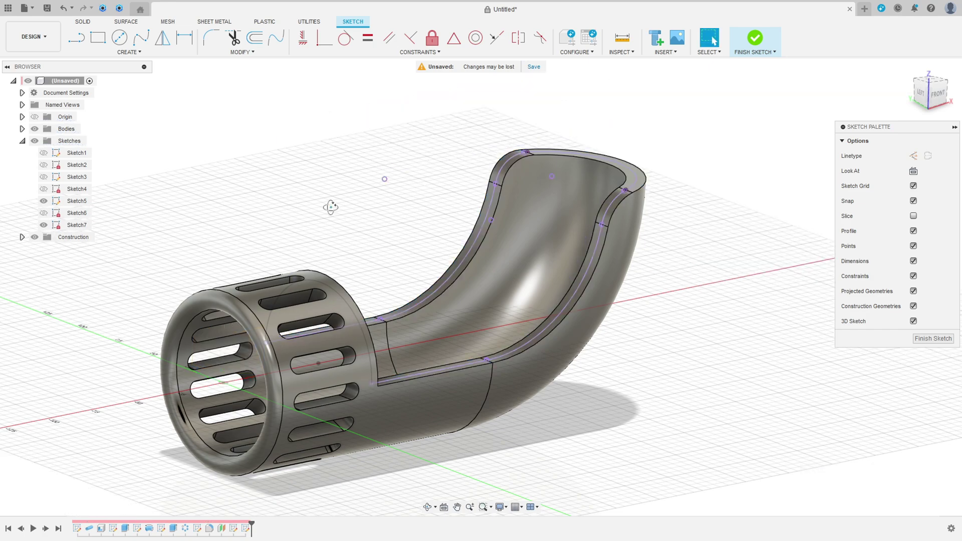
middle_click_drag(330, 207, 236, 220, "shift")
left_click(44, 213)
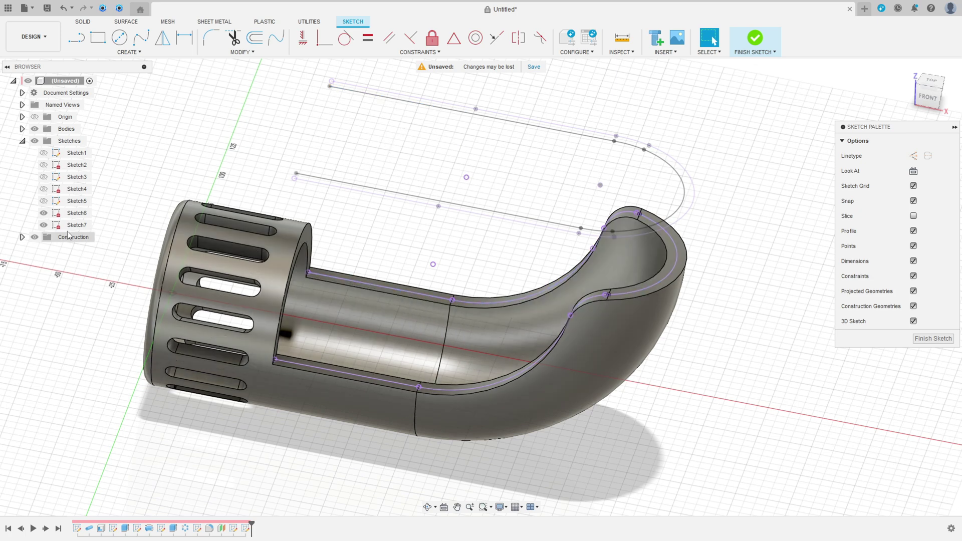
left_click(44, 213)
middle_click_drag(109, 219, 312, 212, "shift")
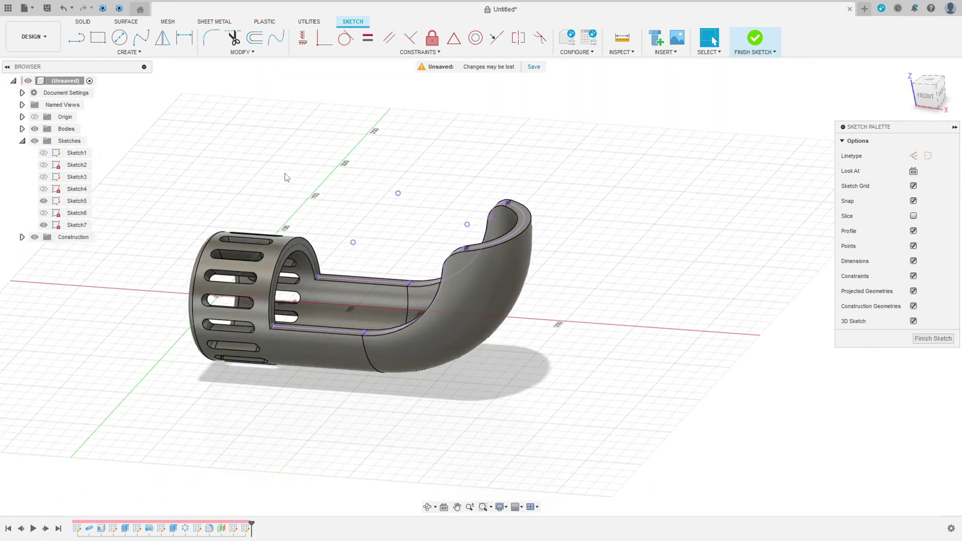
left_click(771, 50)
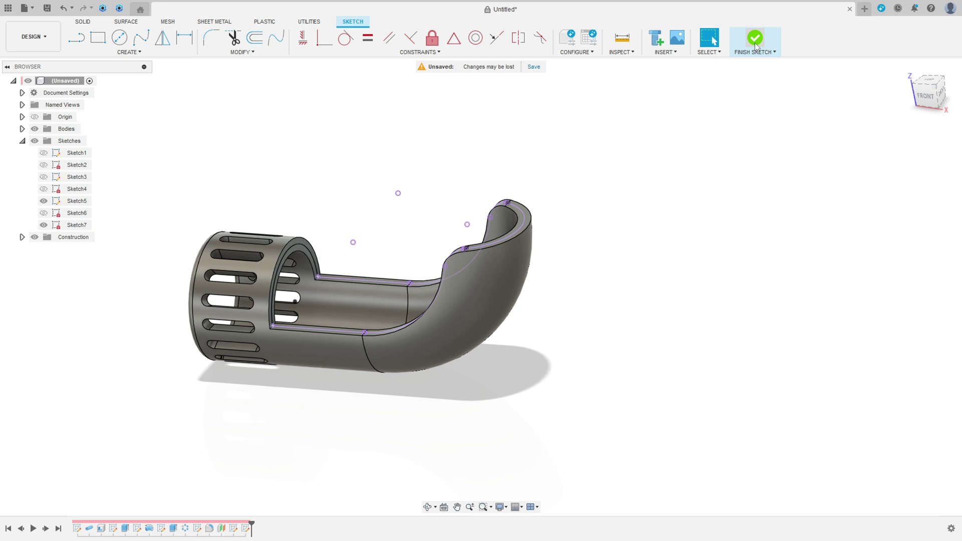
Start a Pipe feature and chain-select the complete closed path along the rim and the collar's edge face
left_click(130, 53)
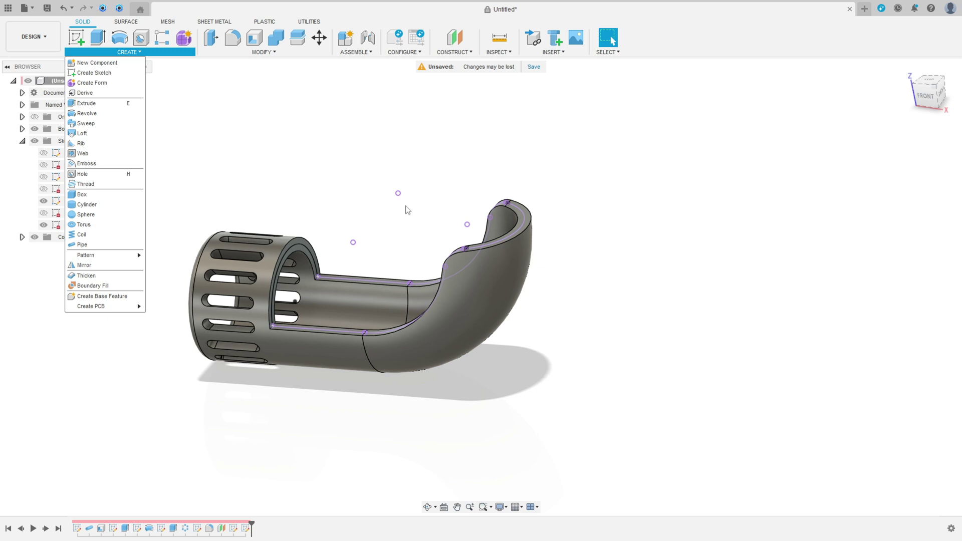
left_click(82, 245)
scroll(346, 241, "up", 3)
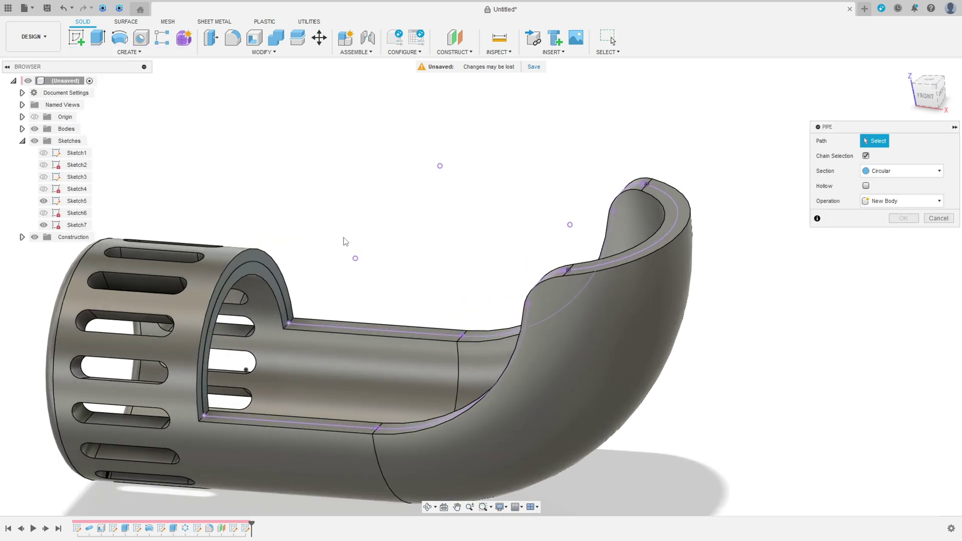
left_click(368, 335)
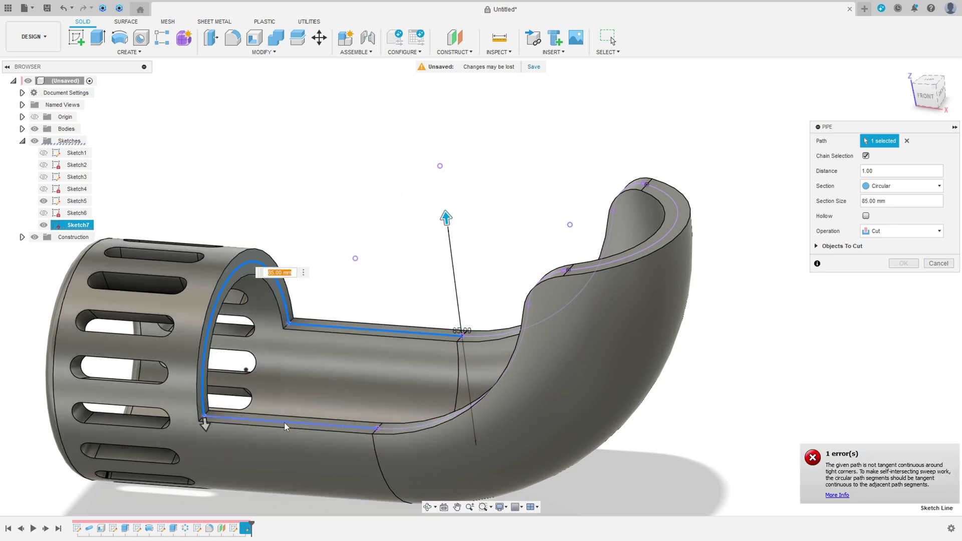
middle_click_drag(284, 427, 494, 433, "shift")
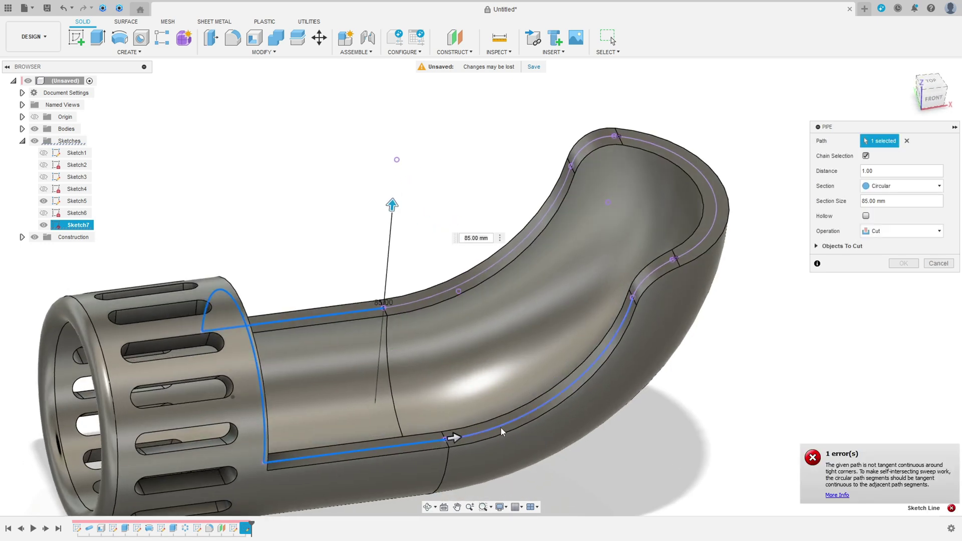
left_click_drag(503, 432, 559, 213)
middle_click_drag(559, 213, 792, 236, "shift")
Cut the groove along the path with a circular pipe section of 6 mm and return to the home view
left_click(872, 216)
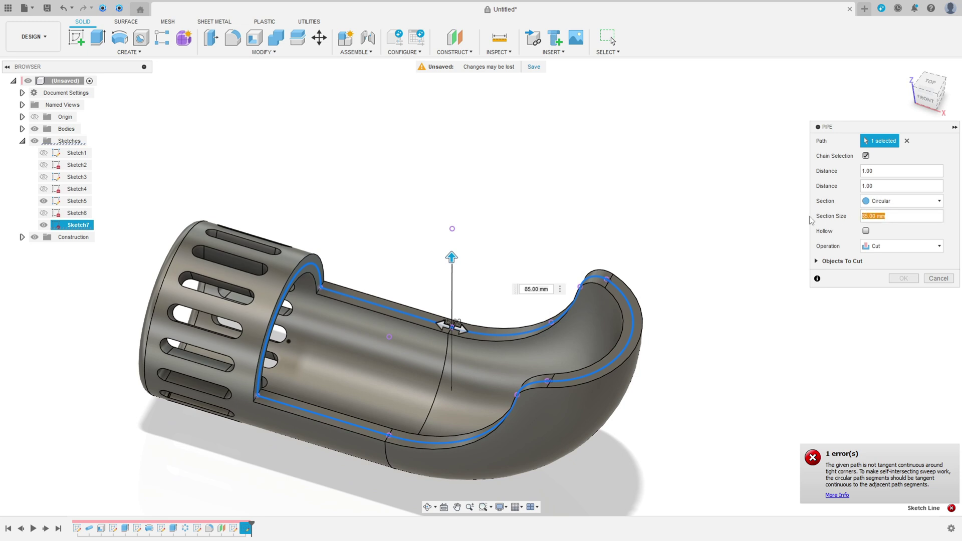
type("6")
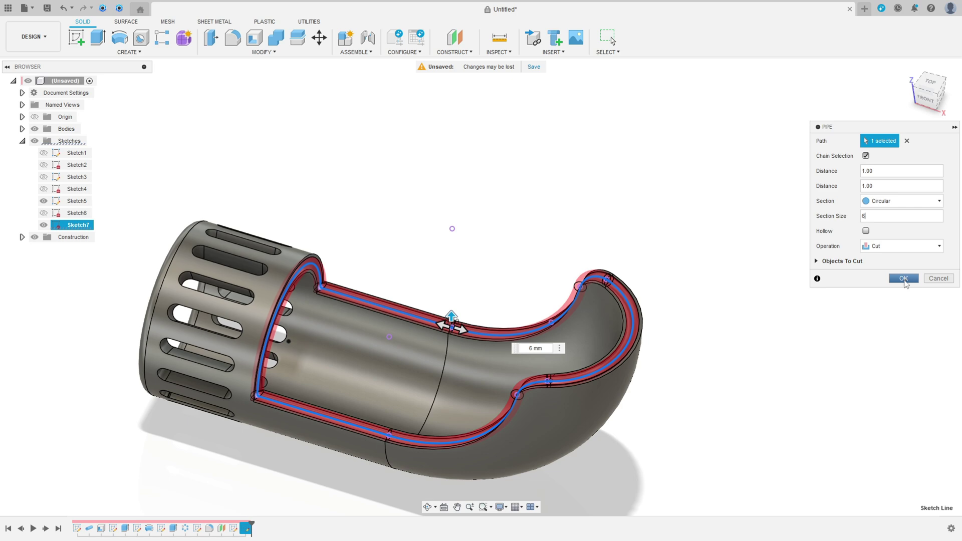
left_click(904, 279)
middle_click_drag(735, 278, 465, 183, "shift")
left_click(908, 71)
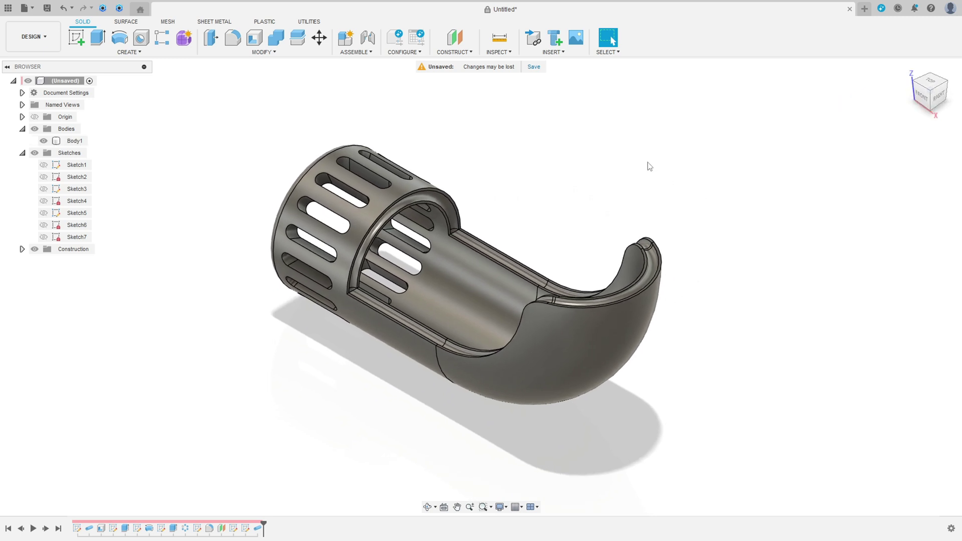
Apply a green appearance from the Paint library to only the outer face of the bend
key("a")
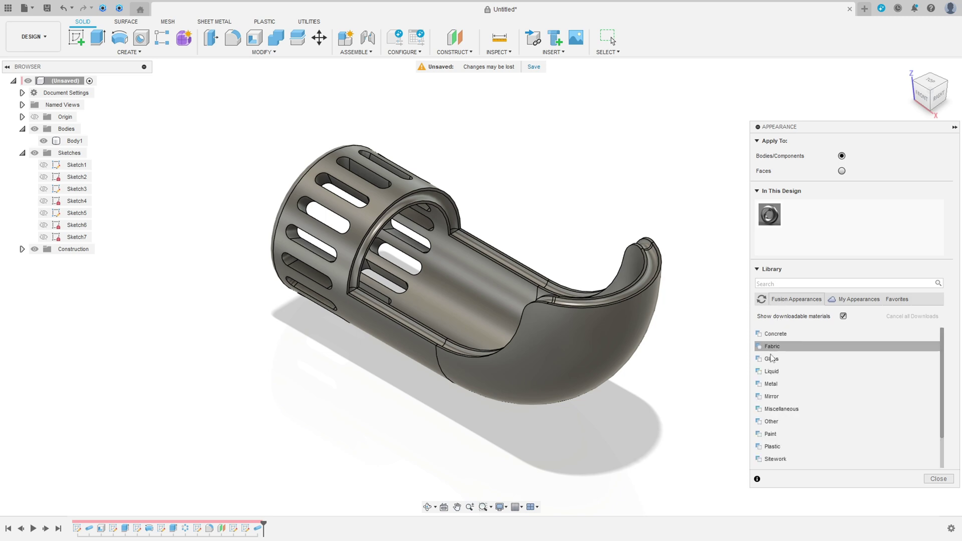
left_click(762, 363)
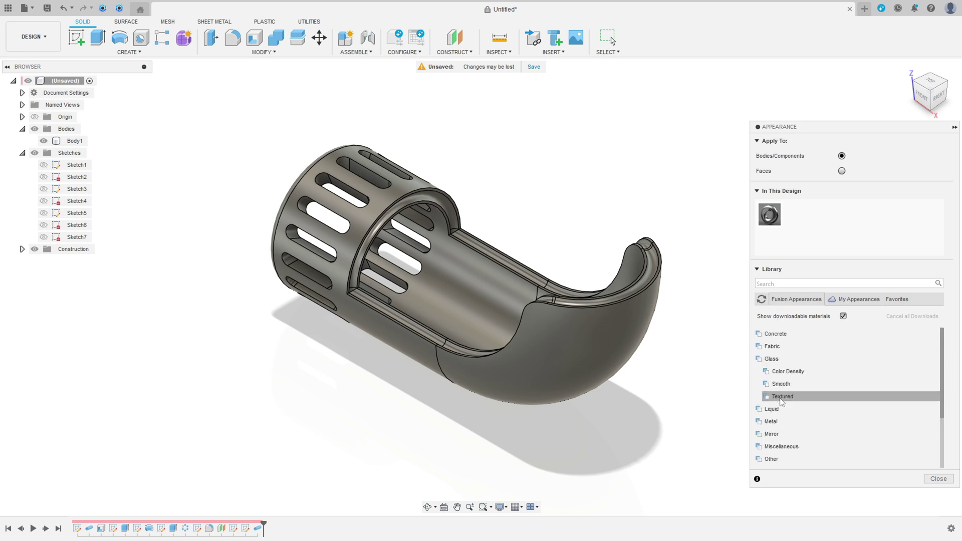
scroll(774, 460, "down", 3)
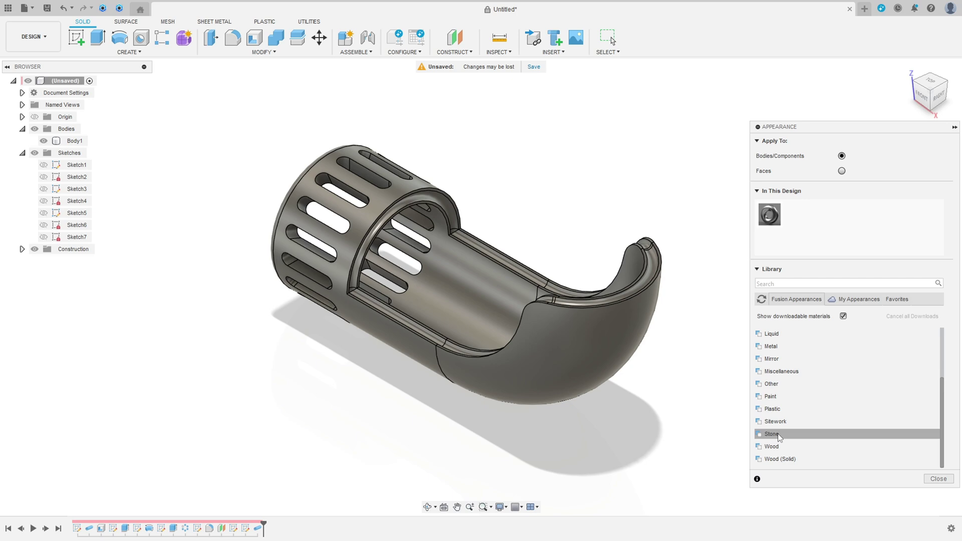
left_click(771, 397)
left_click(785, 413)
left_click_drag(778, 421, 554, 350)
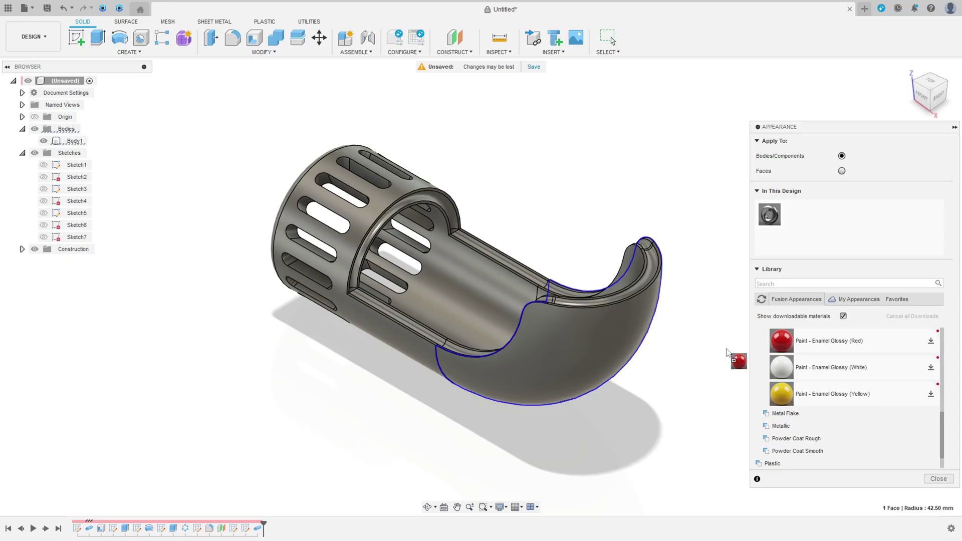
left_click_drag(726, 354, 623, 350)
scroll(785, 355, "up", 3)
left_click_drag(782, 433, 691, 394)
left_click(939, 479)
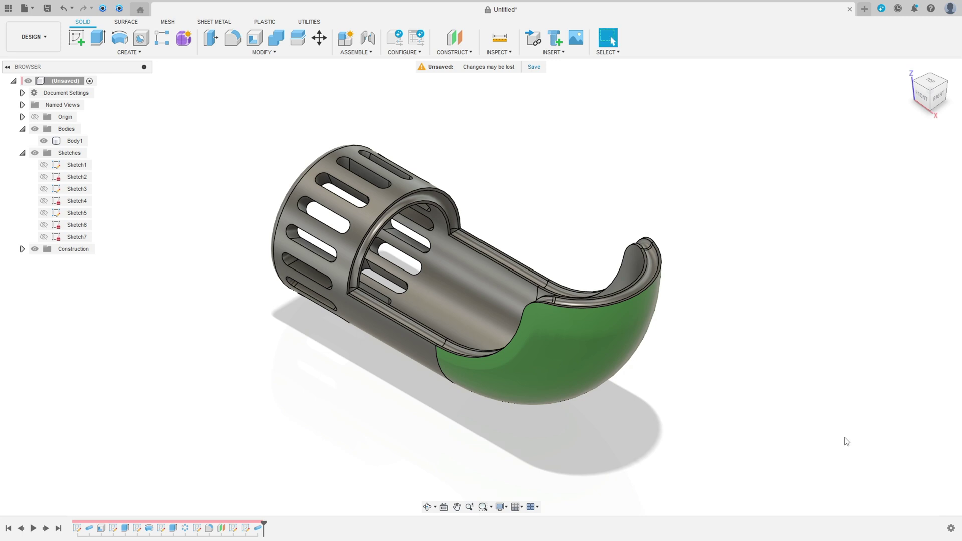
Measure the green outer bend face and check the whole component's mass and volume in its properties
left_click(501, 43)
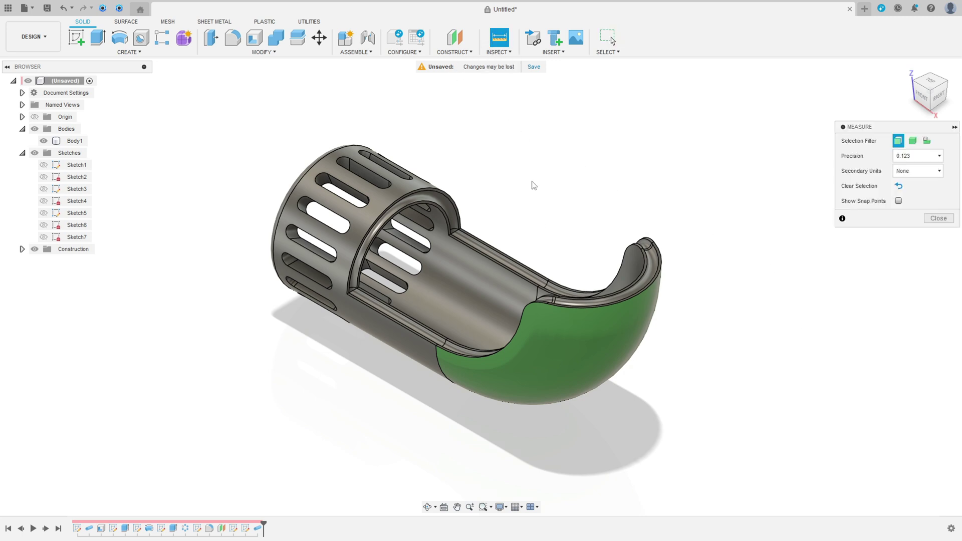
left_click(588, 363)
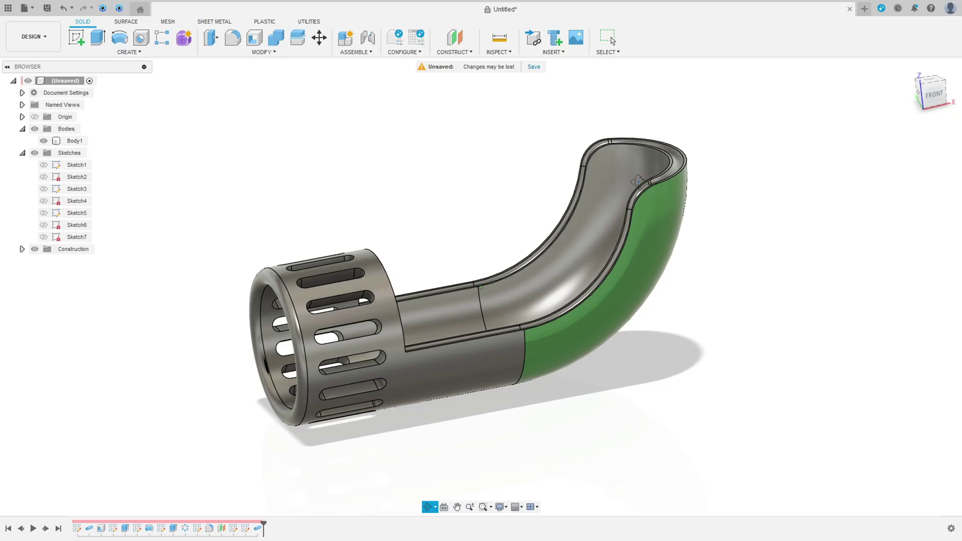
right_click(66, 82)
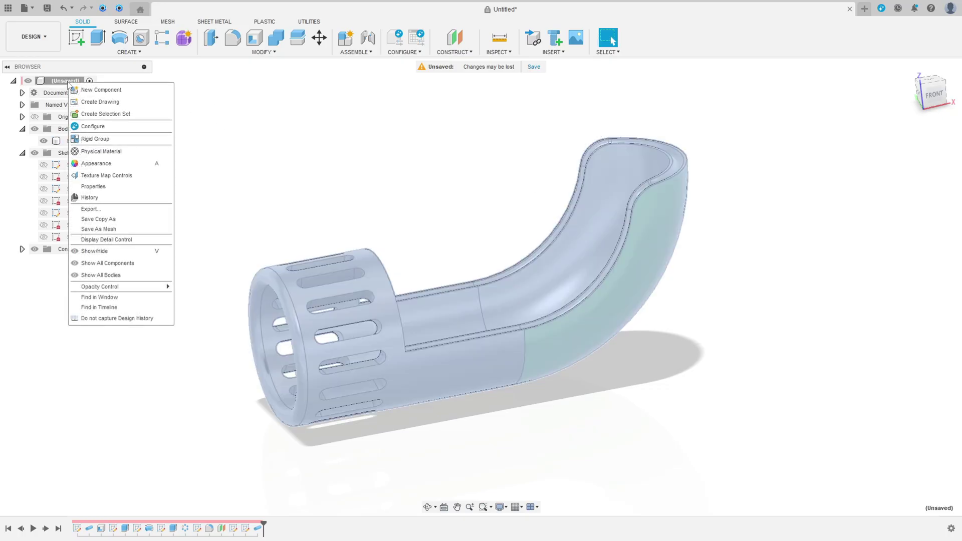
left_click(94, 187)
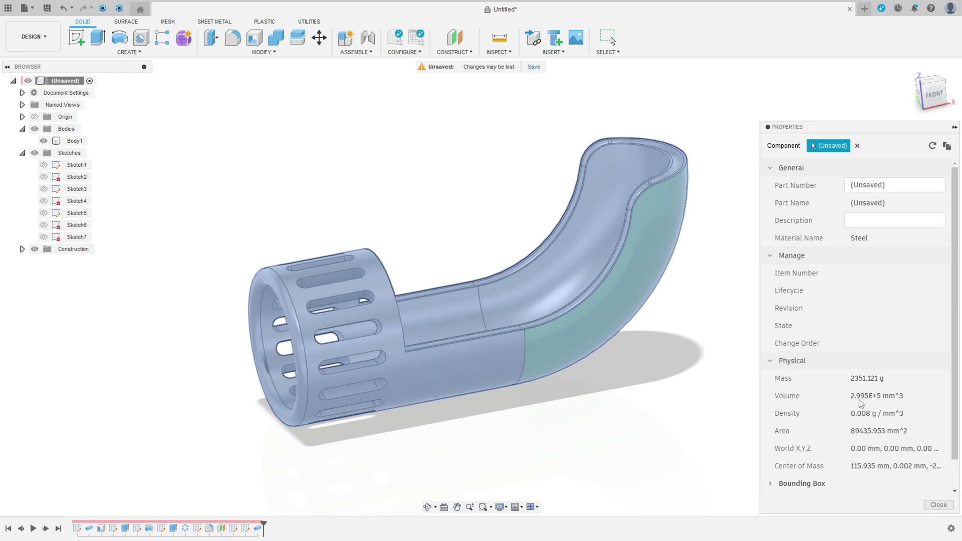
left_click(939, 505)
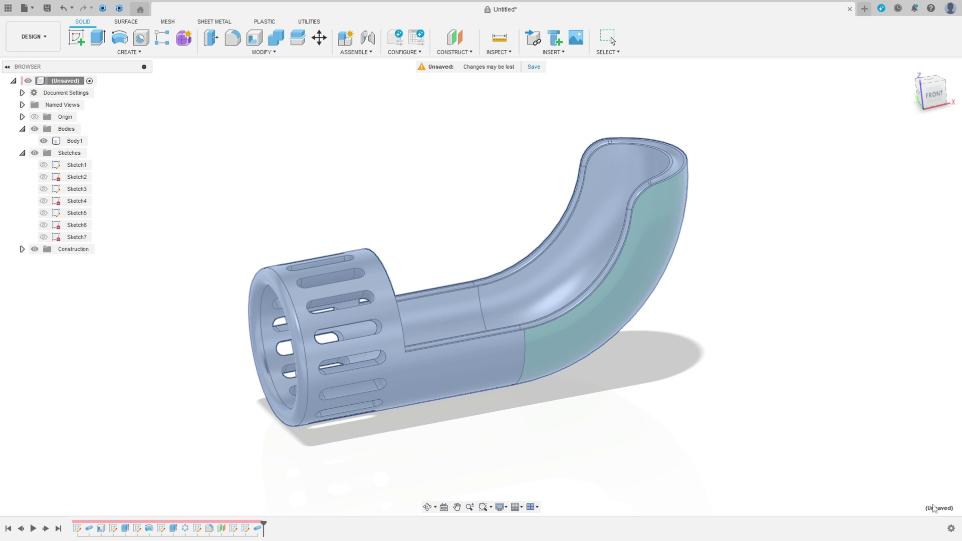
left_click(716, 298)
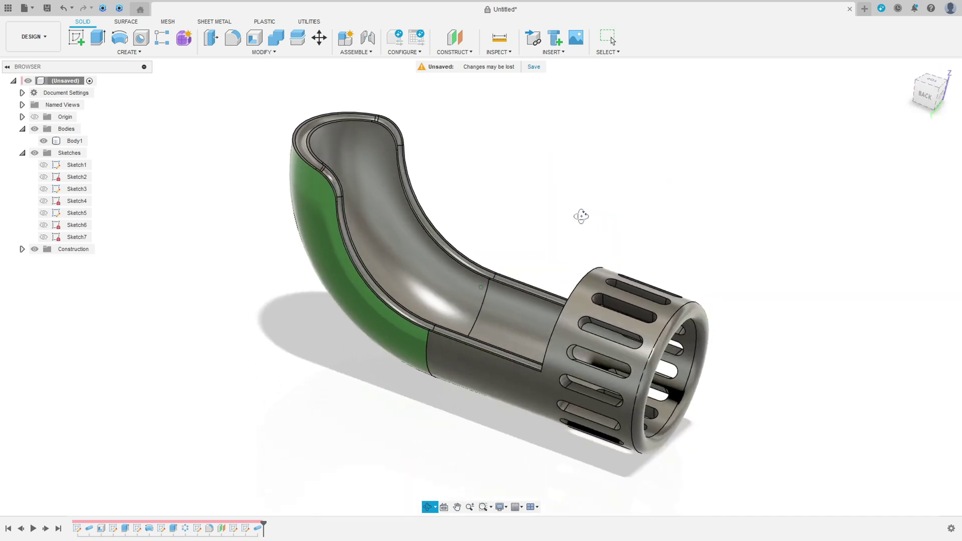